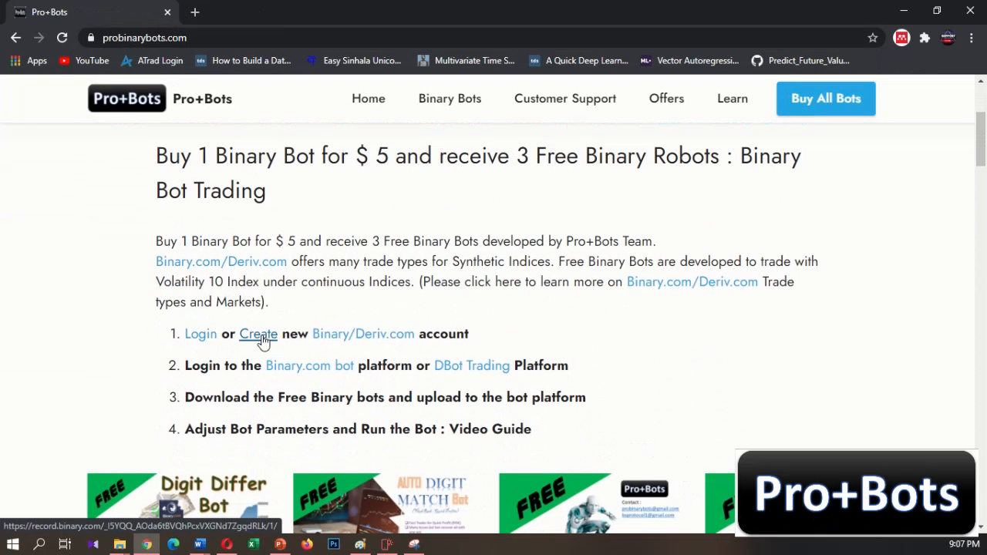
Open the Binary.com trading page from the Pro+Bots login link and select the Volatility 10 Index market.
left_click(202, 334)
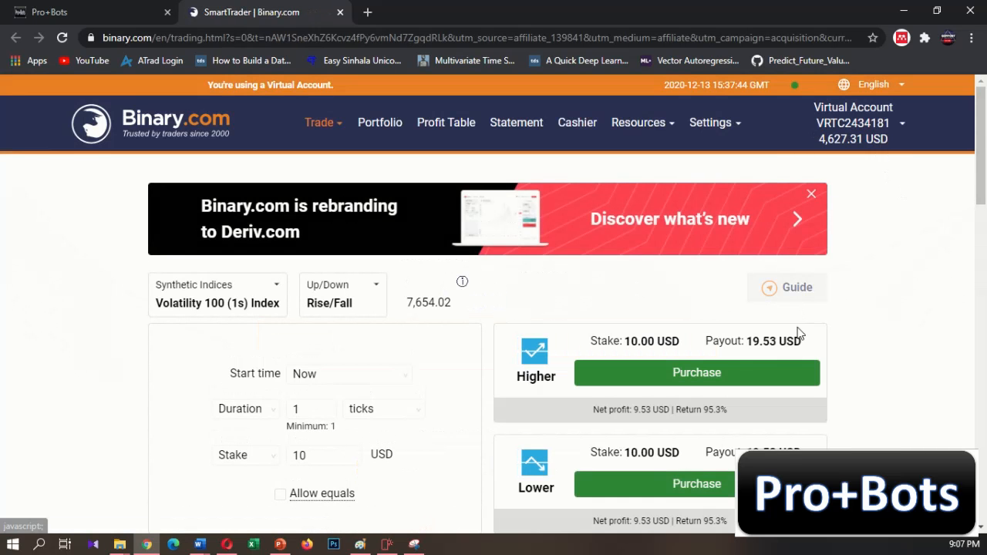
scroll(809, 328, "down", 2)
scroll(444, 325, "up", 1)
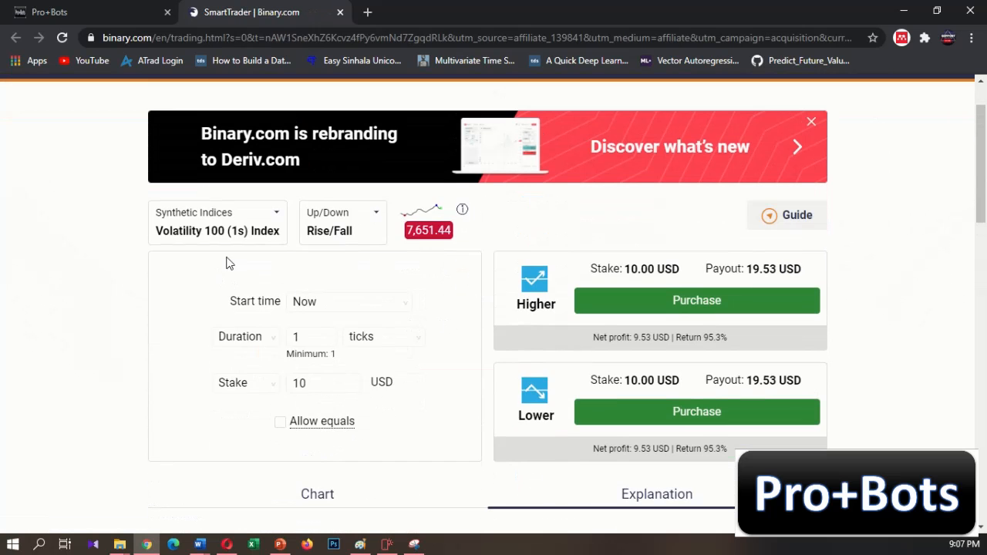
left_click(223, 230)
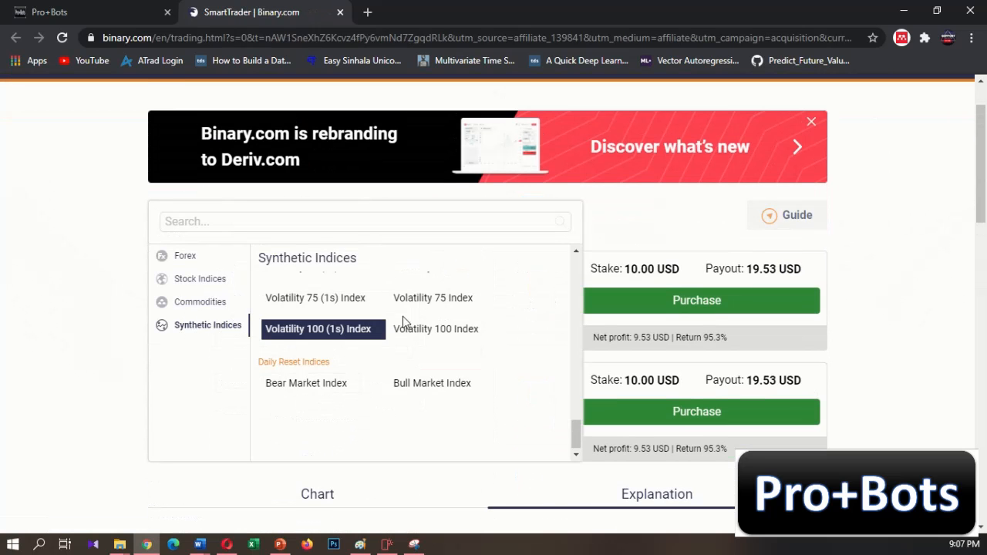
scroll(404, 321, "up", 3)
left_click(419, 349)
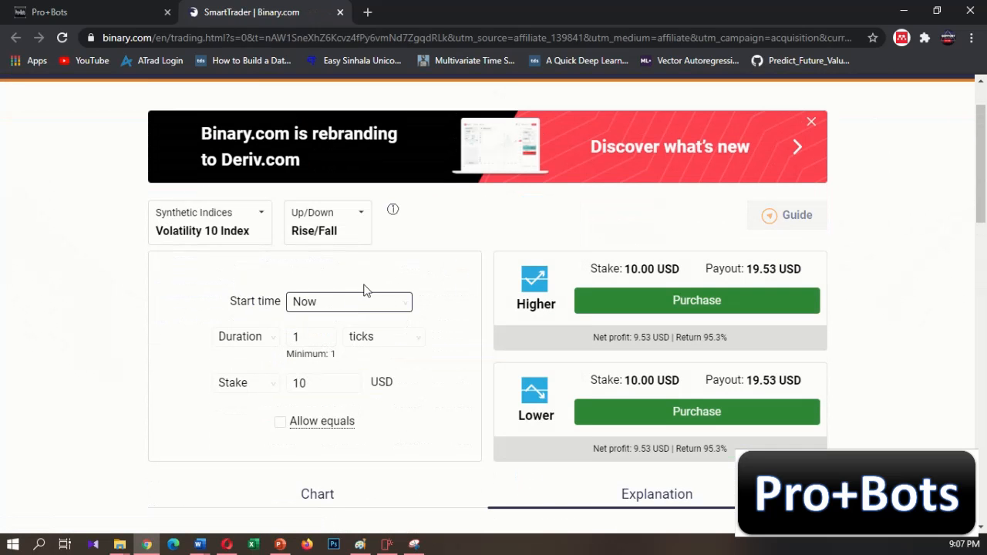
Set up a Rise/Fall trade with a stake of 0.35 USD and a duration of 5 ticks.
left_click(353, 240)
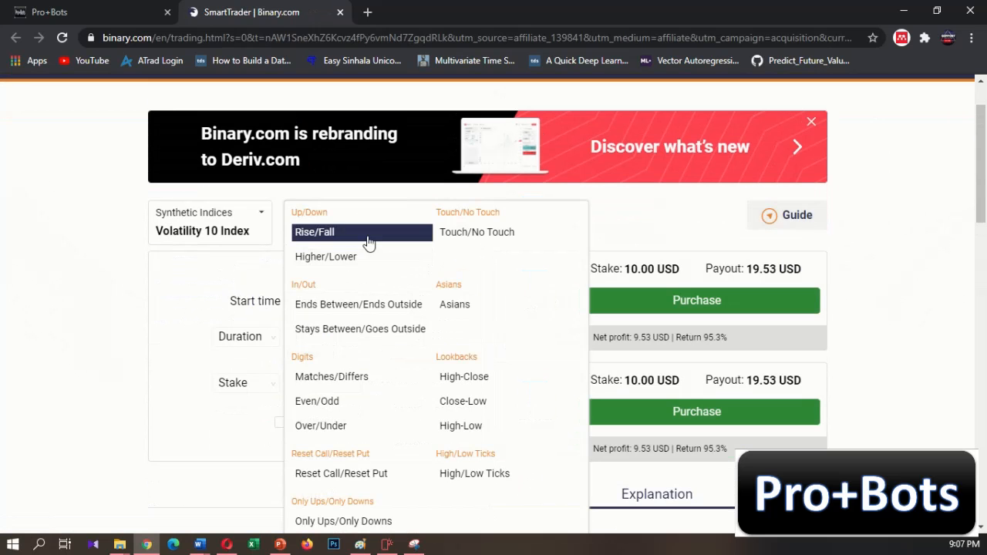
left_click(361, 234)
left_click(314, 384)
left_click_drag(315, 383, 252, 390)
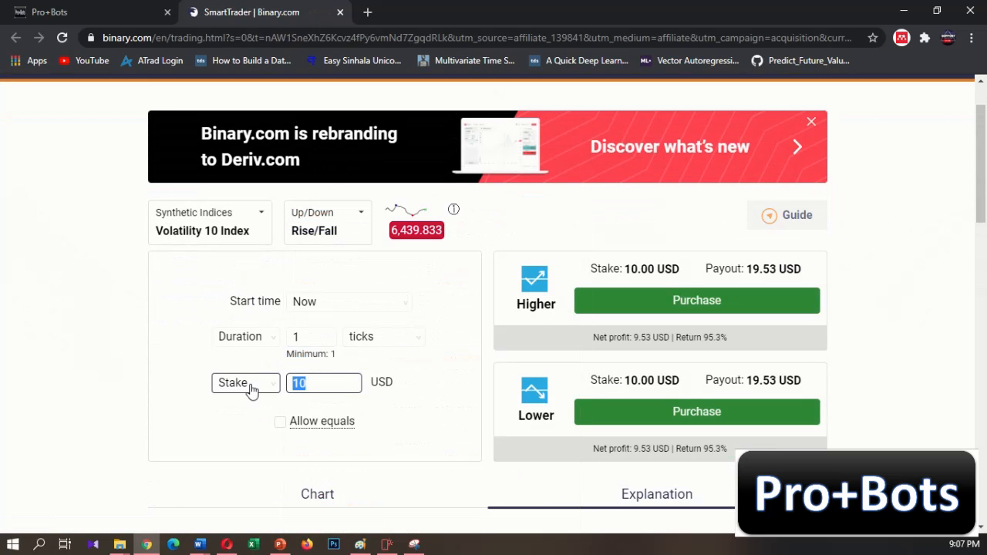
type("0.35")
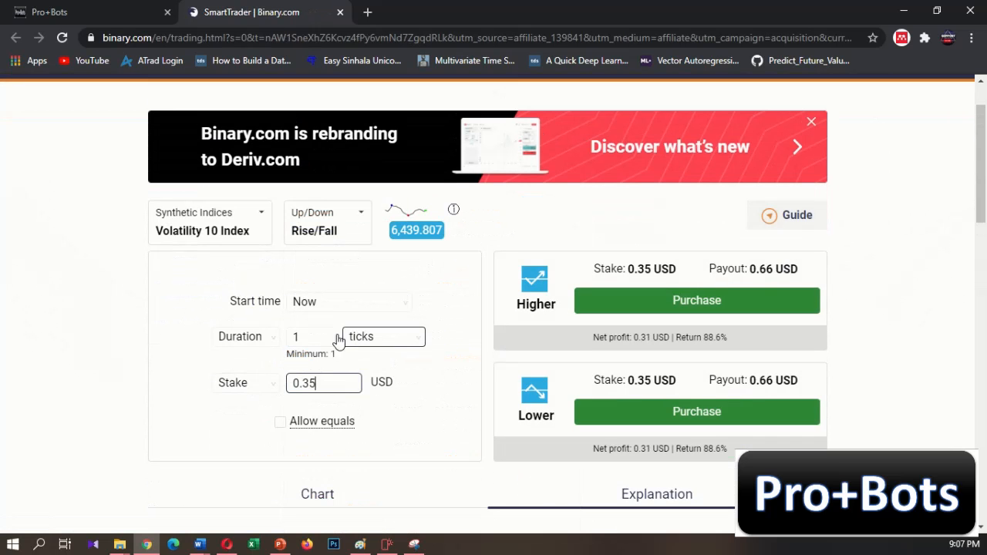
left_click_drag(335, 340, 257, 342)
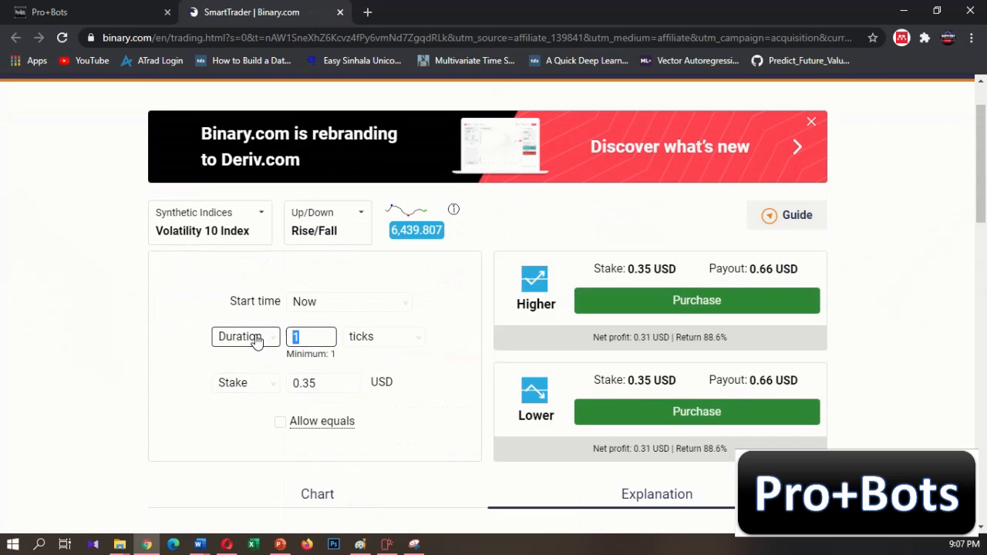
type("5")
left_click(444, 367)
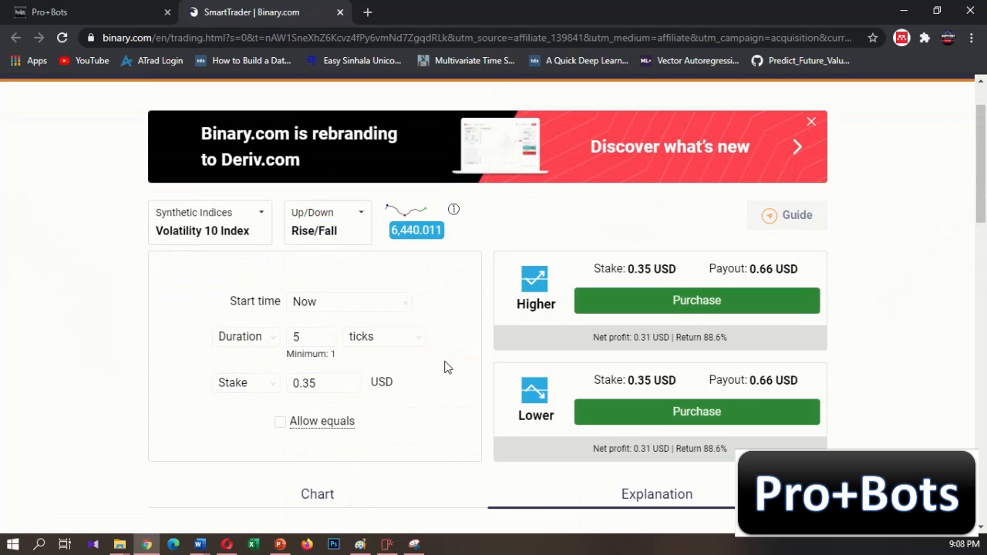
Display the price chart of the selected index below the trade form.
scroll(444, 368, "down", 2)
left_click(279, 354)
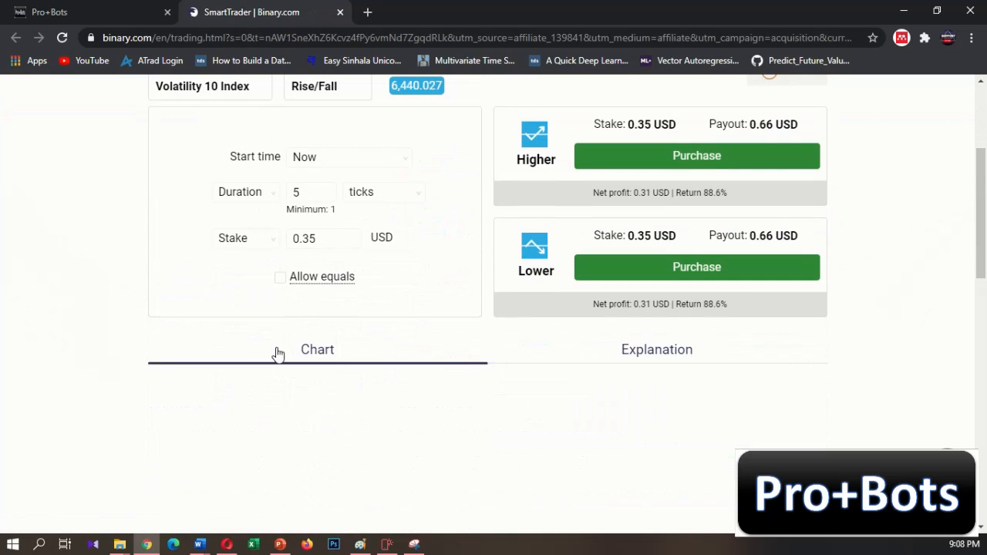
scroll(278, 354, "down", 4)
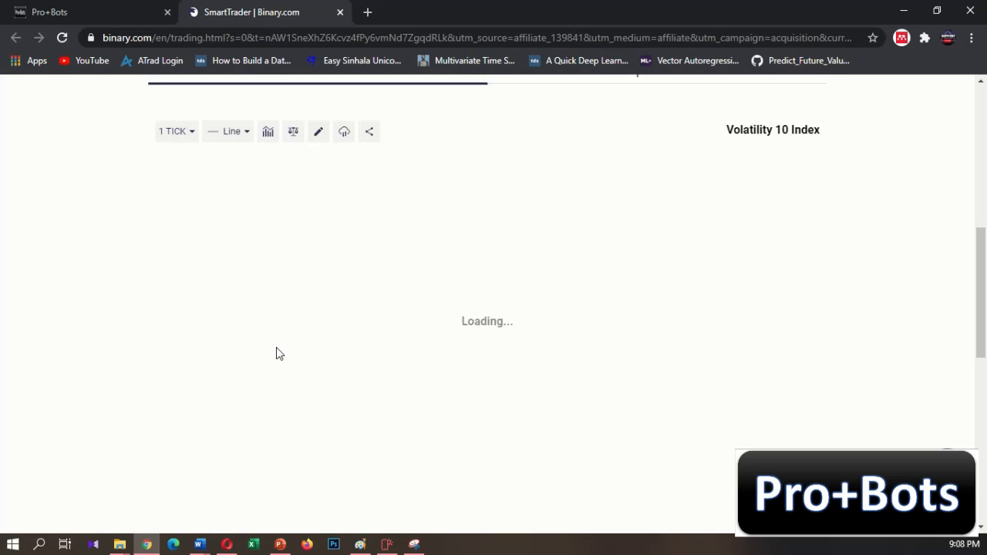
scroll(279, 353, "up", 2)
scroll(331, 324, "down", 1)
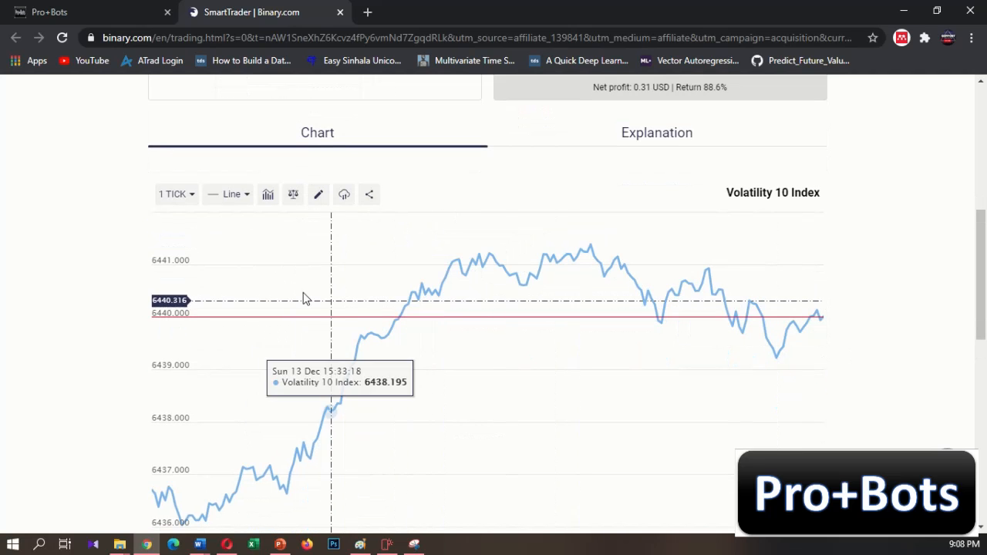
Set the chart interval to 1 minute and its type to Candles.
left_click(238, 198)
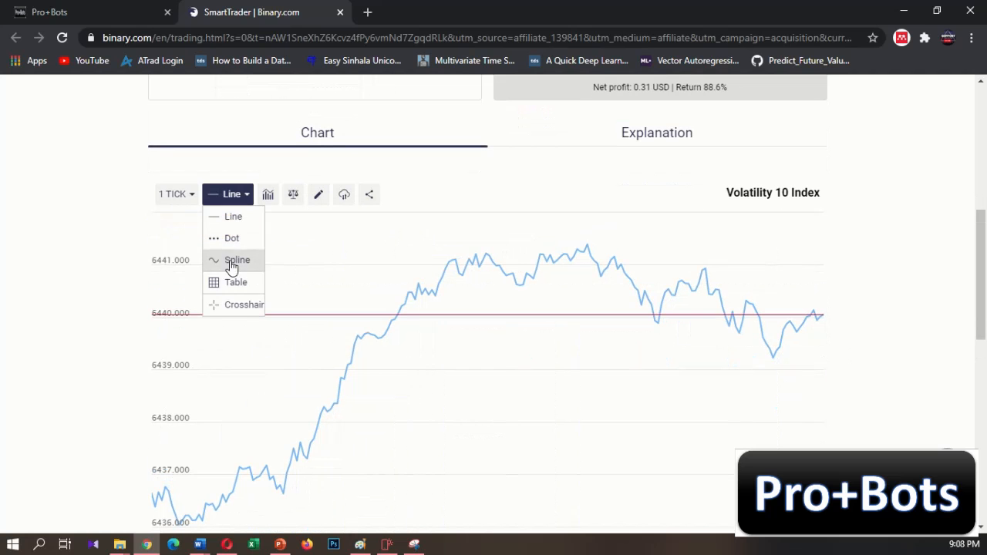
left_click(187, 196)
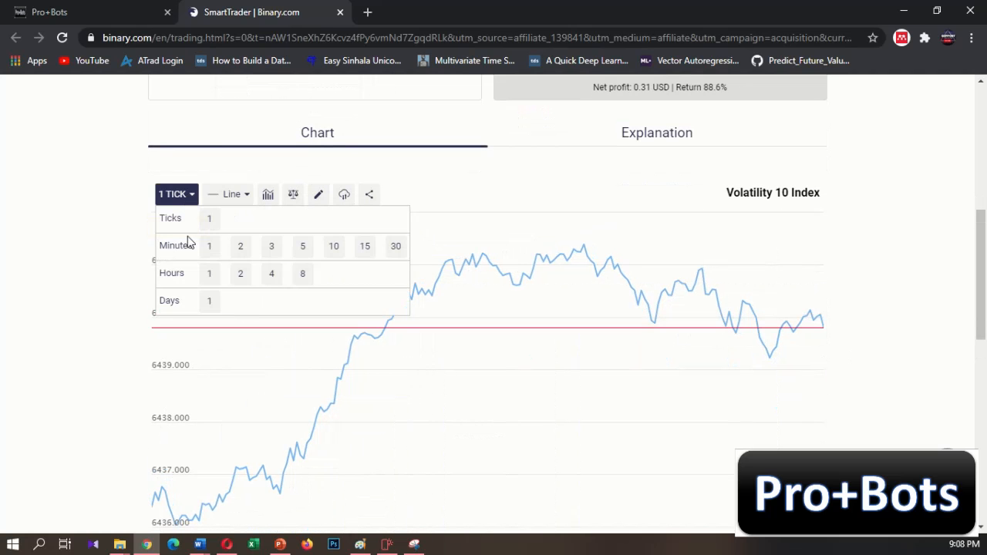
left_click(209, 248)
left_click(245, 194)
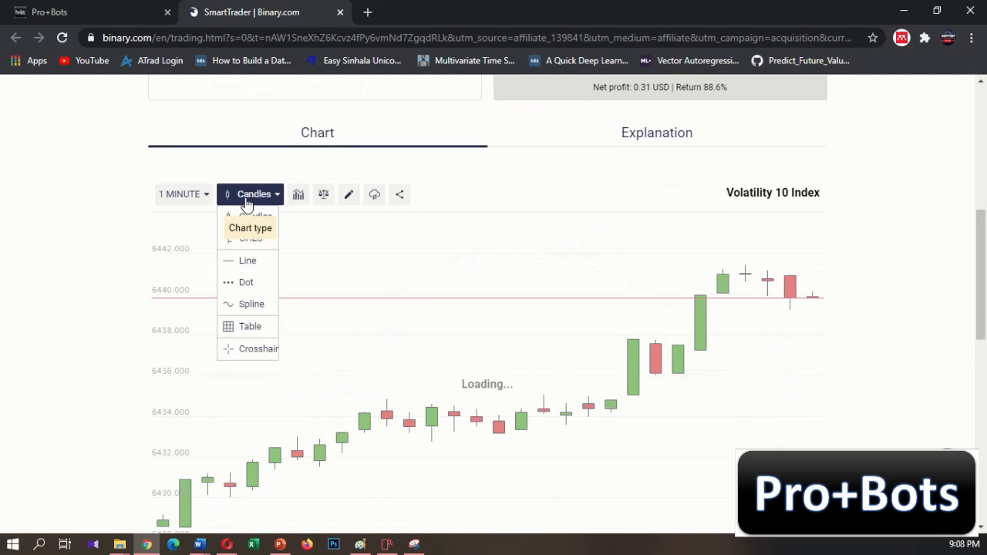
left_click(241, 218)
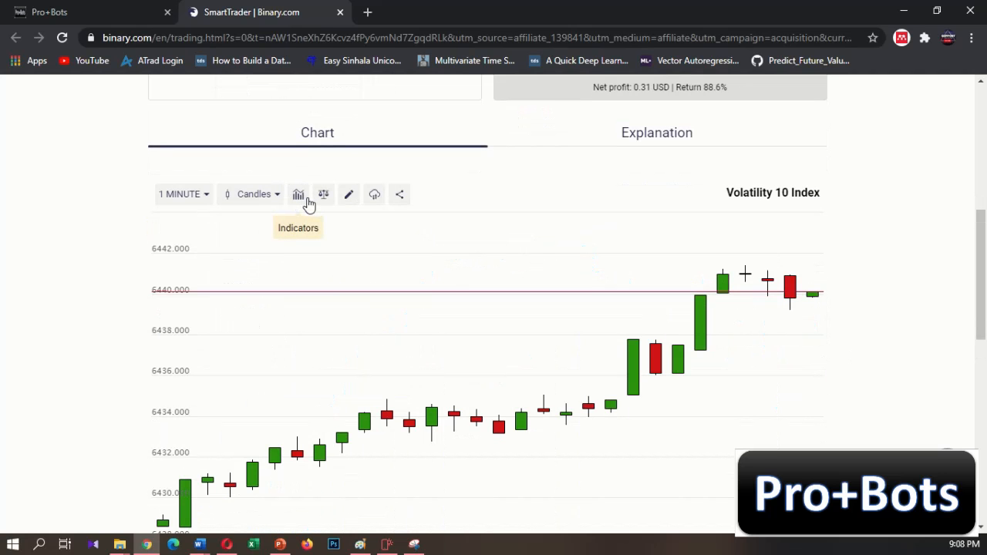
Search the chart indicators for "rsi" and choose Relative Strength Index.
left_click(298, 195)
left_click(434, 222)
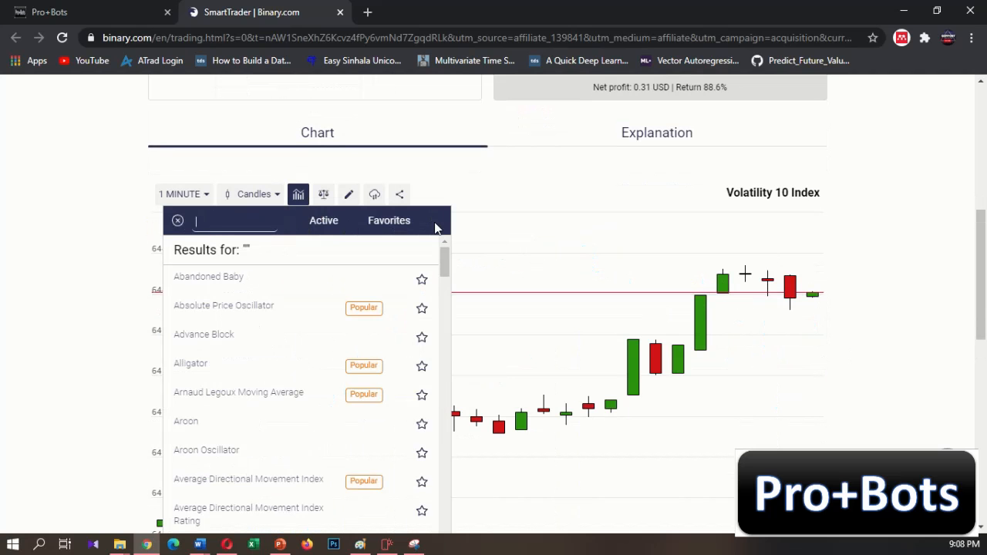
type("rsi")
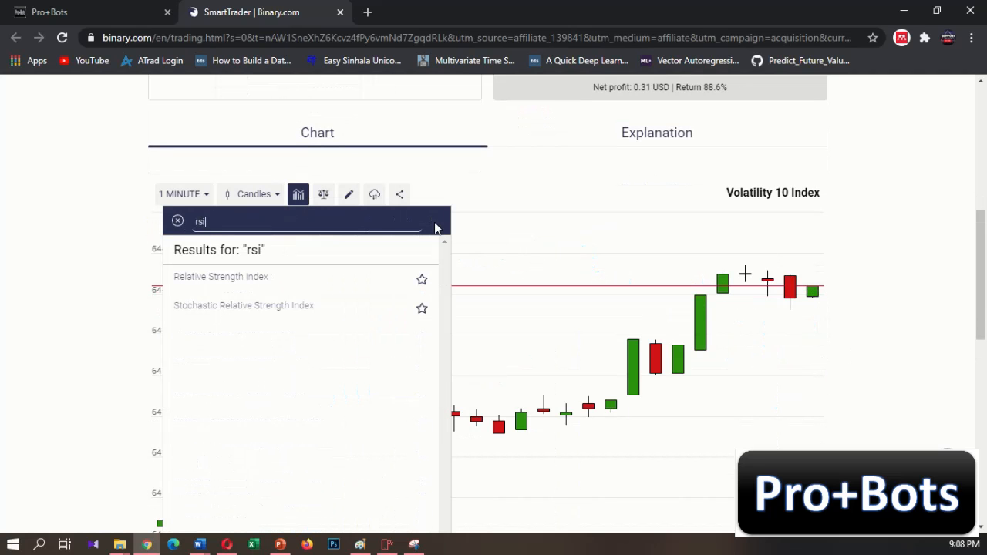
left_click(239, 279)
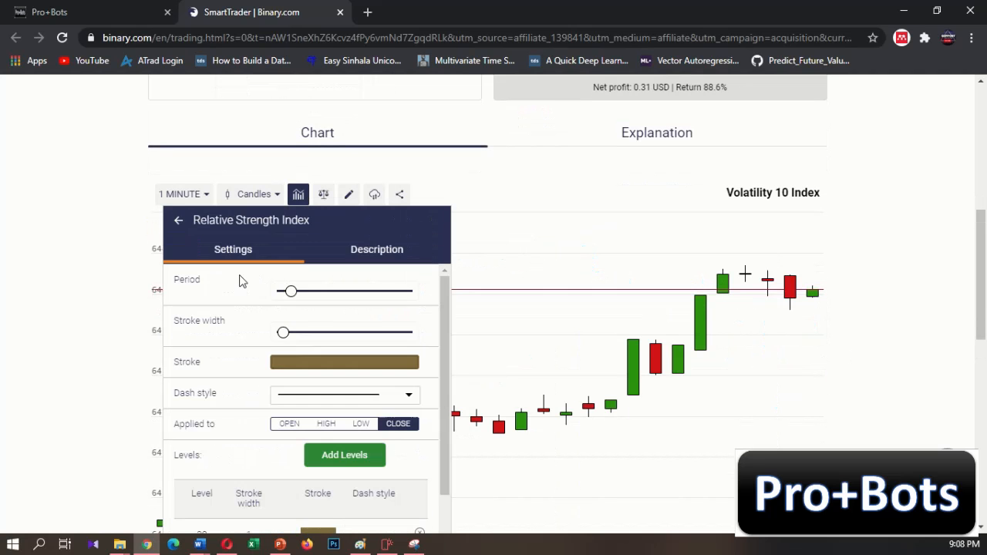
Set the Relative Strength Index period to 5 and add the indicator to the chart.
scroll(407, 342, "up", 2)
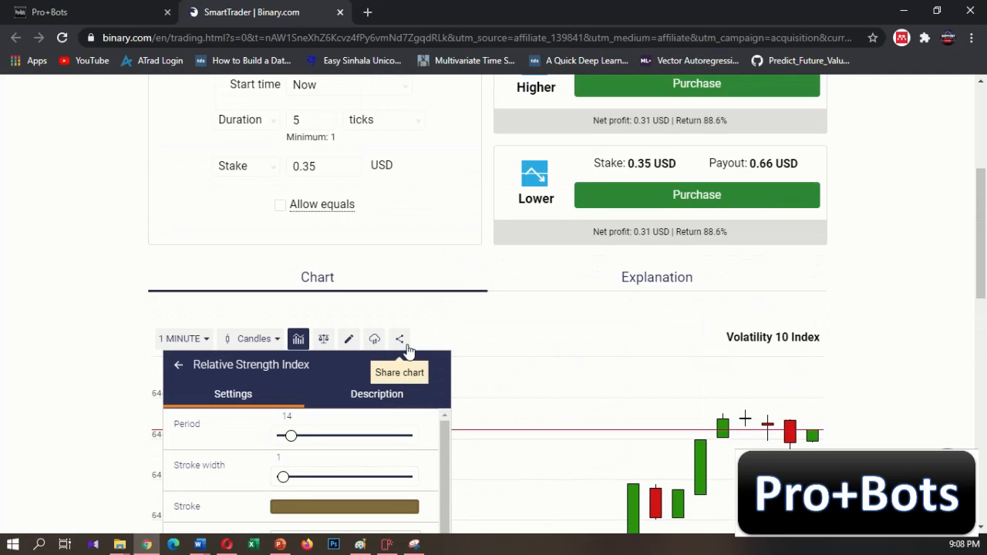
scroll(415, 361, "down", 1)
left_click_drag(290, 364, 286, 369)
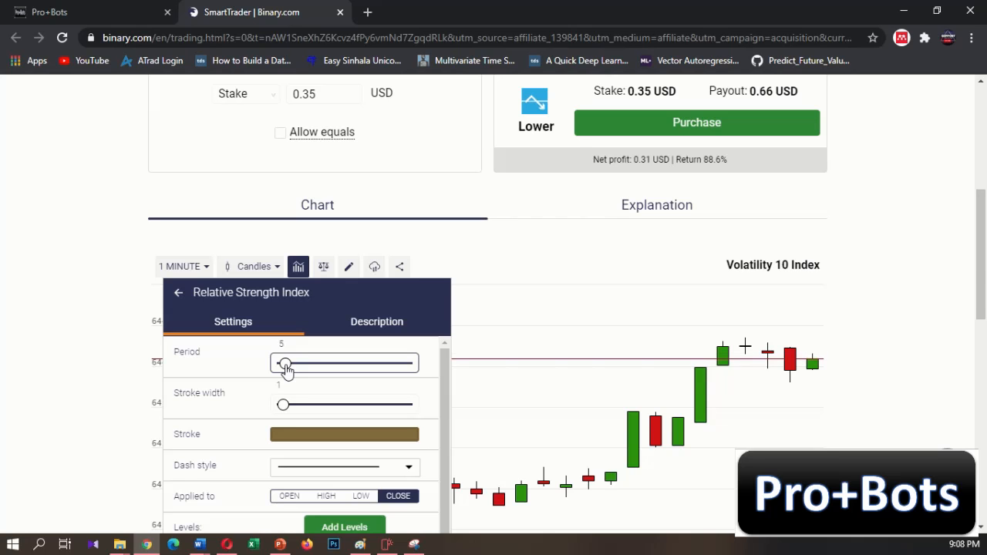
scroll(282, 374, "down", 2)
scroll(271, 383, "up", 2)
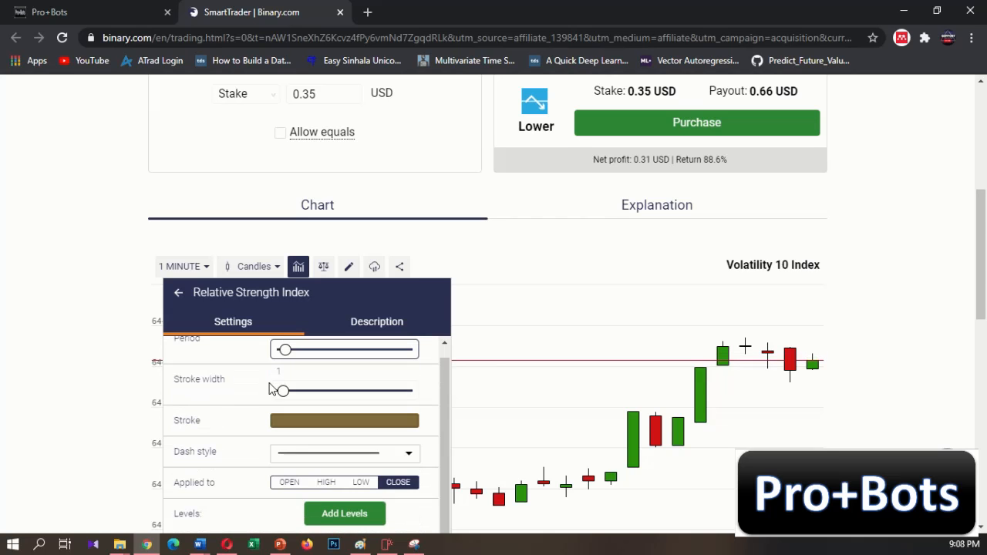
scroll(479, 420, "down", 2)
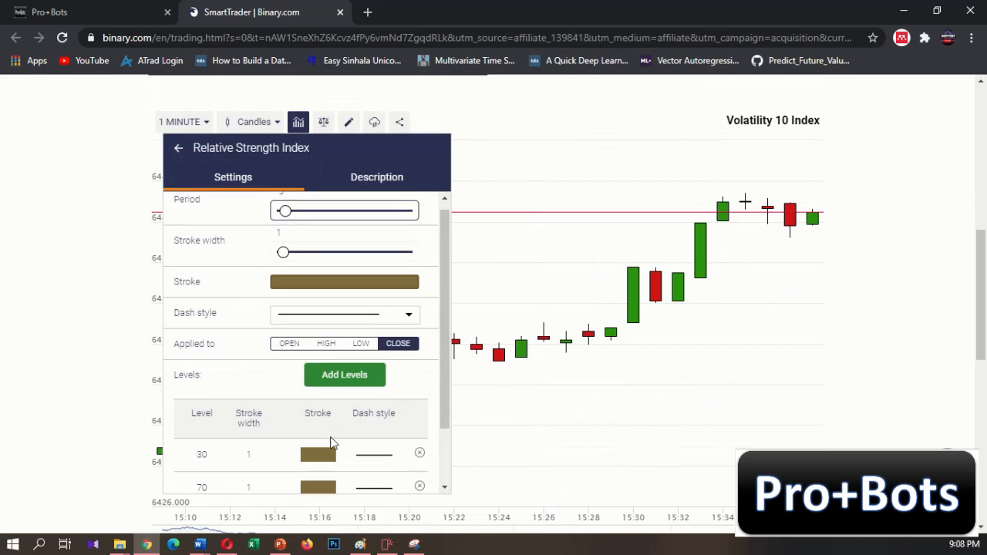
scroll(332, 442, "down", 1)
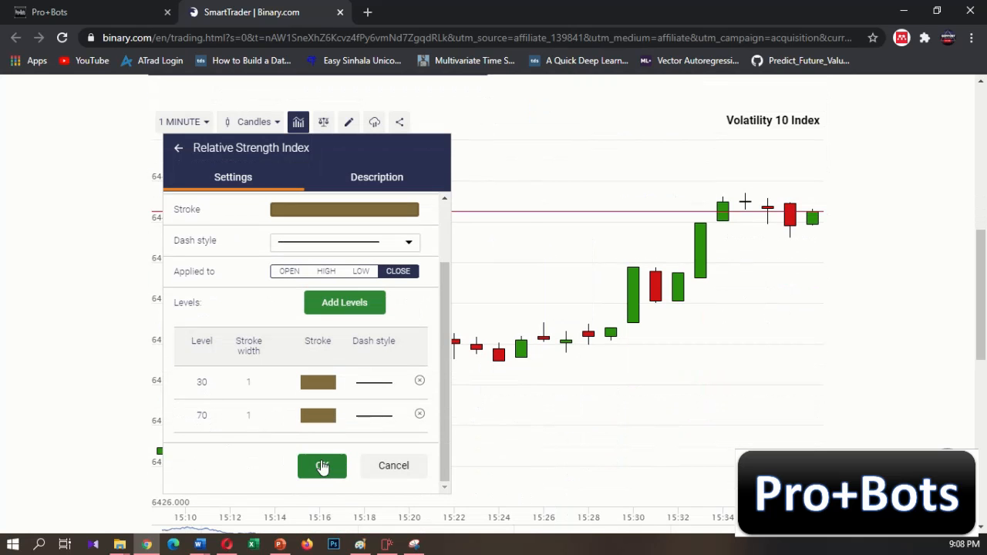
scroll(322, 465, "down", 1)
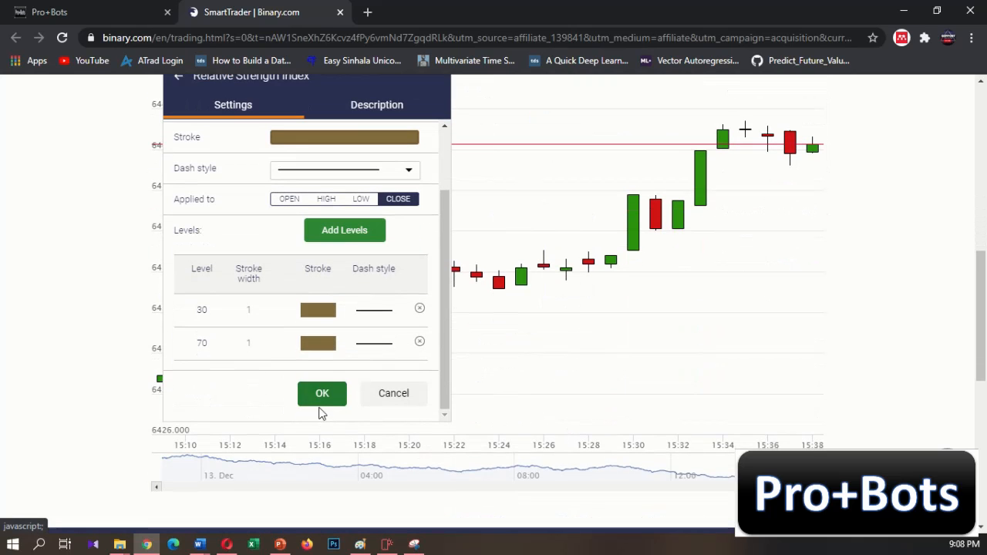
left_click(321, 404)
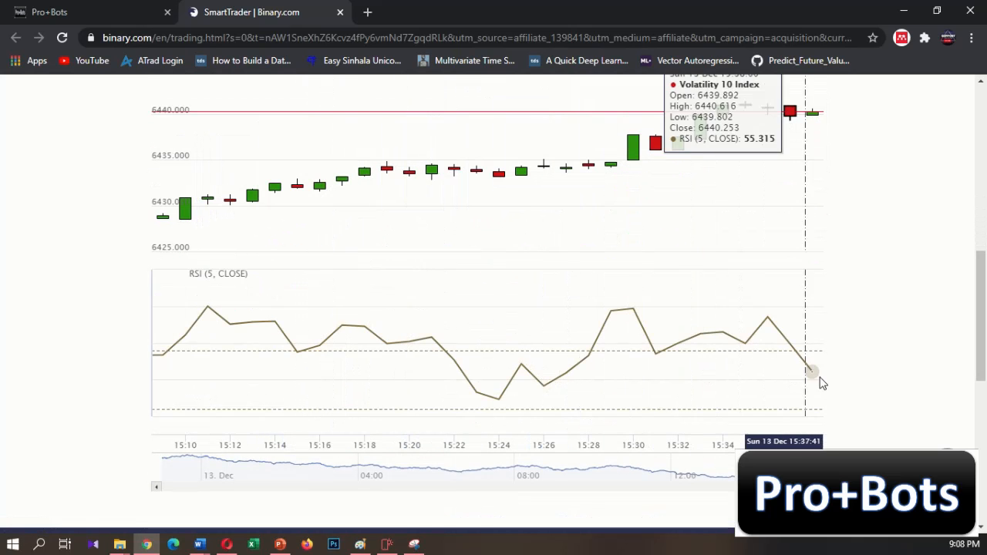
Open the Binary.com bot platform from the Pro+Bots page and reset its workspace, discarding unsaved changes.
scroll(899, 312, "up", 1)
scroll(899, 311, "down", 1)
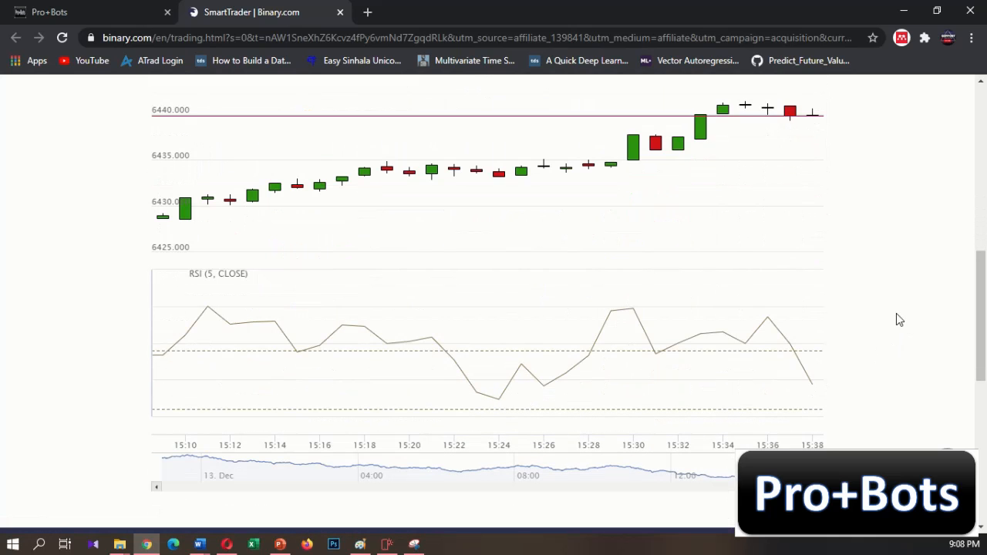
scroll(896, 318, "down", 1)
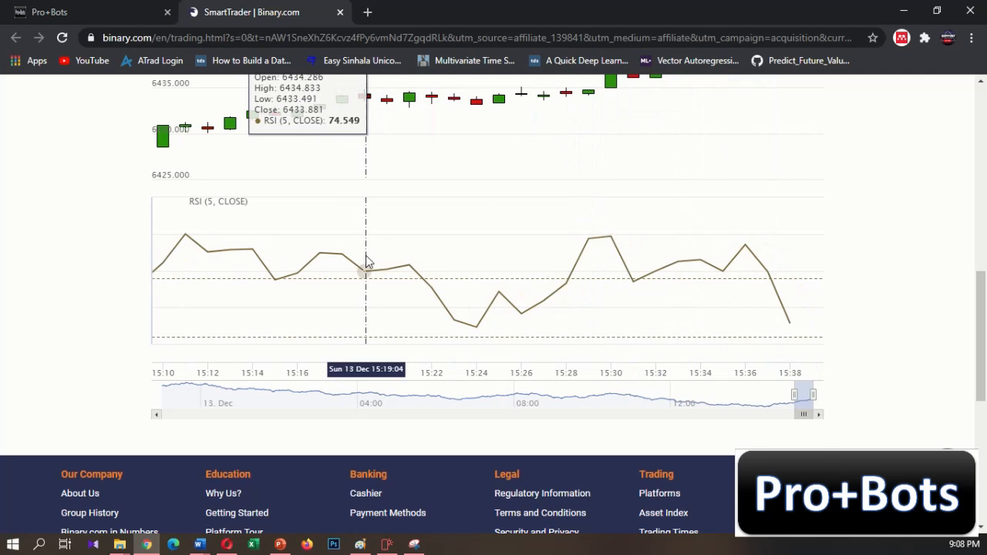
scroll(309, 270, "up", 1)
left_click(90, 12)
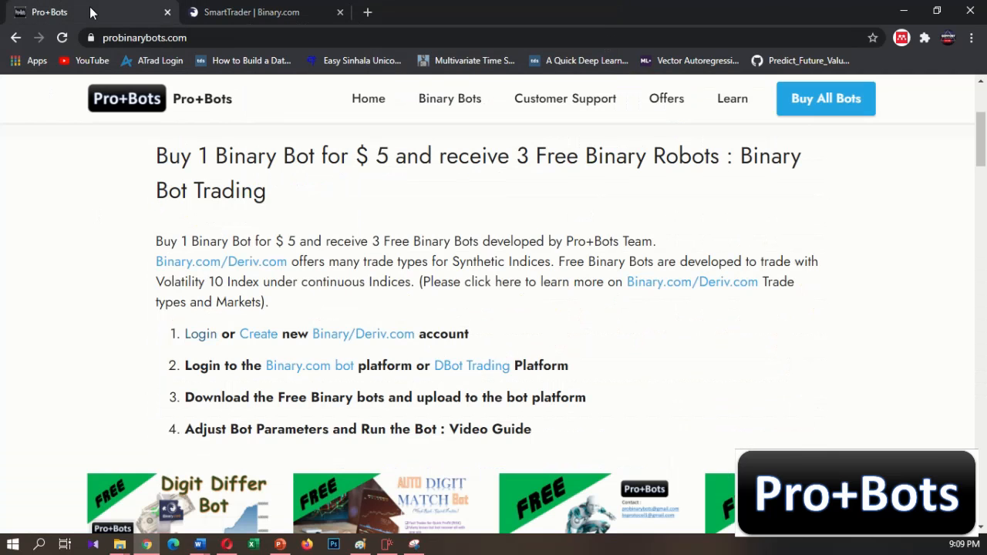
left_click(309, 368)
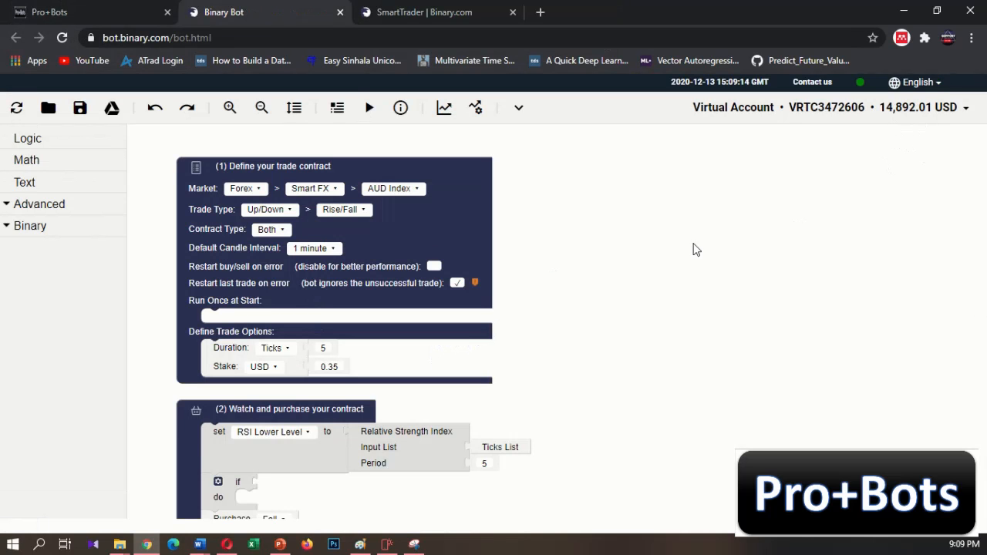
left_click(19, 107)
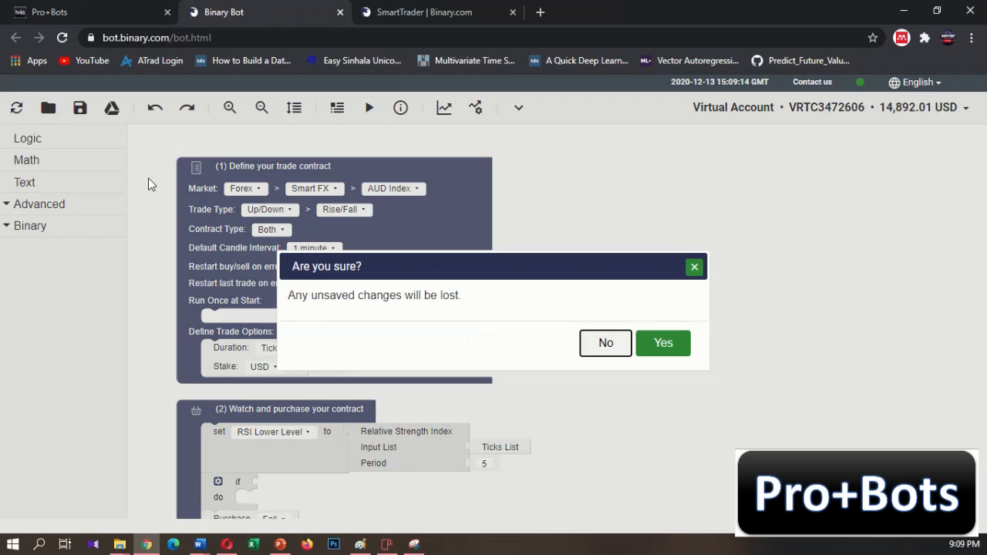
left_click(665, 347)
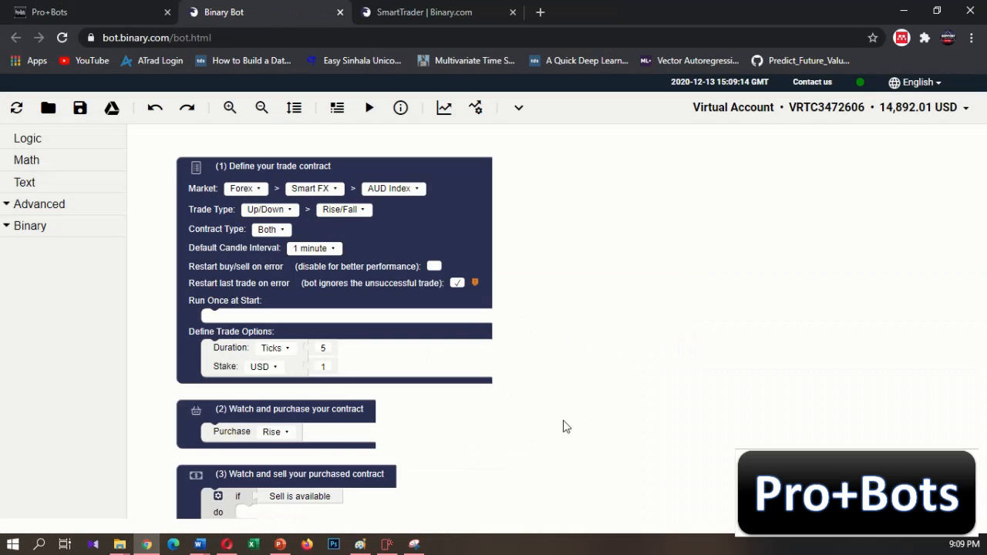
Delete the "Watch and sell your purchased contract" block together with its contents from the bot workspace.
left_click_drag(563, 427, 568, 396)
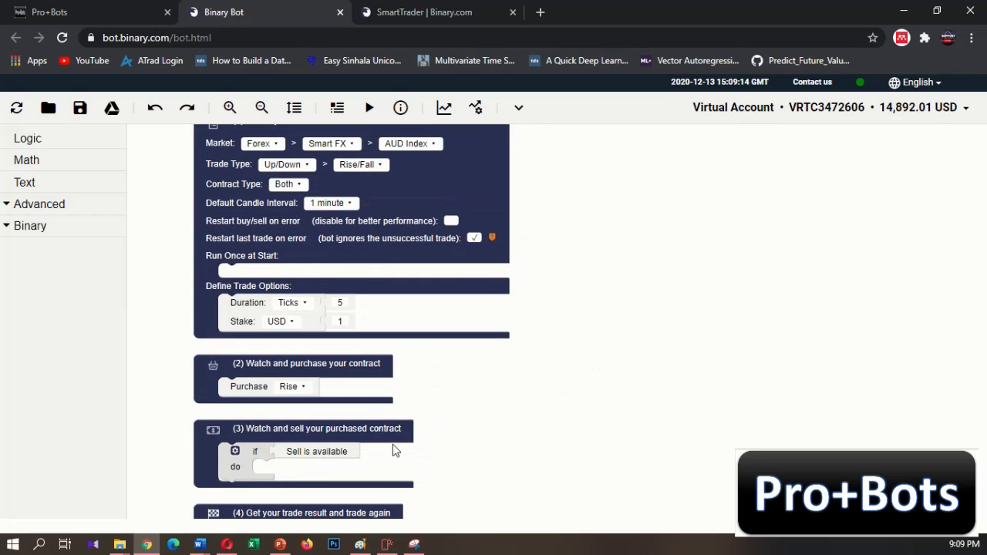
left_click(409, 432)
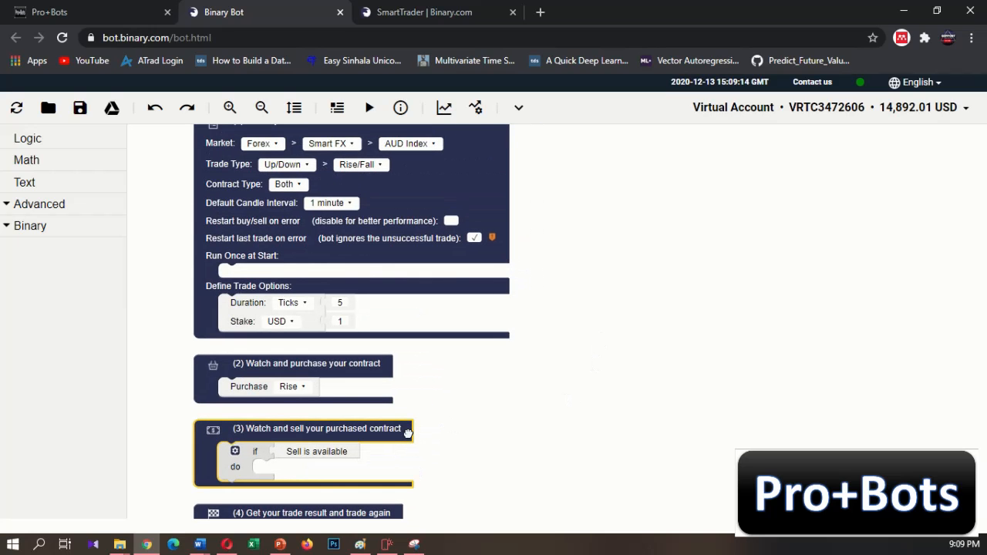
right_click(408, 433)
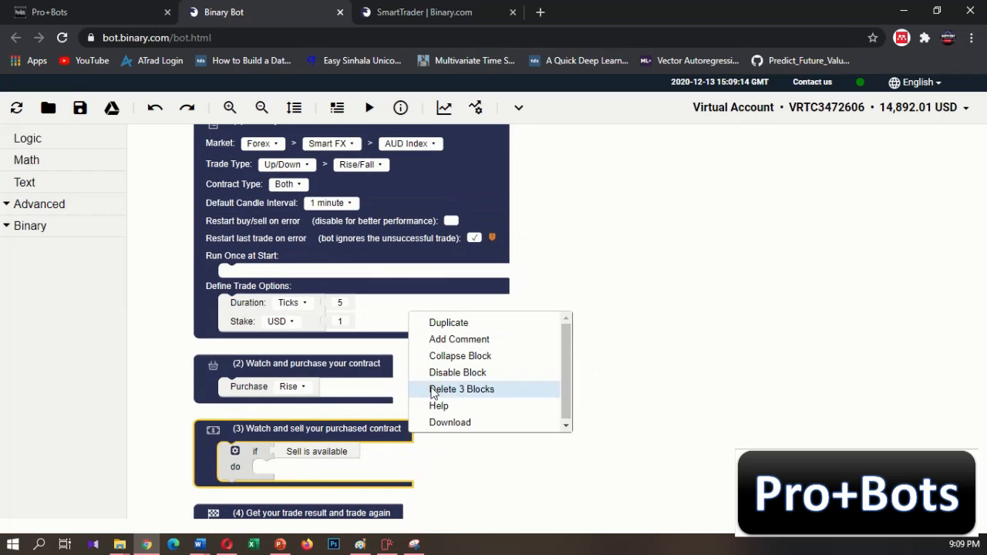
left_click(463, 389)
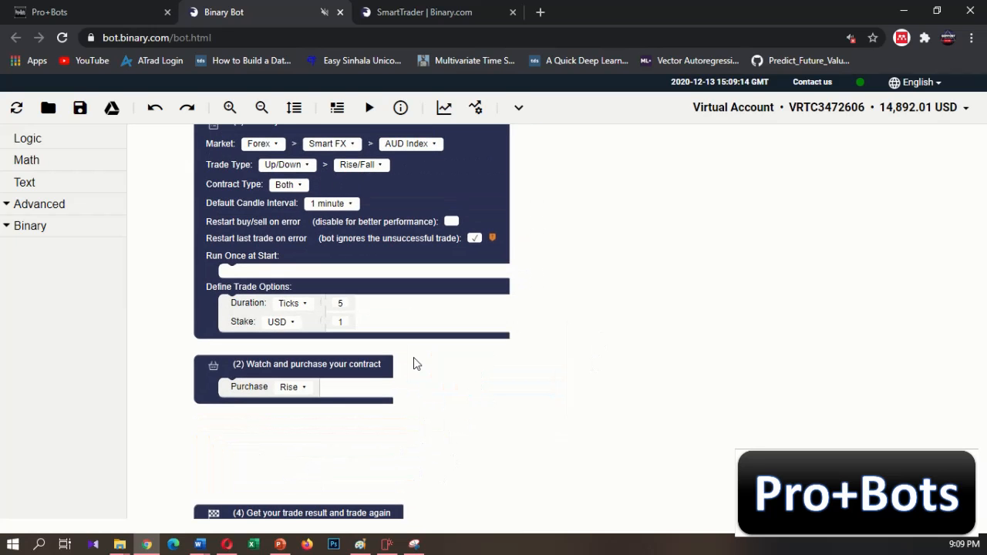
left_click_drag(383, 464, 390, 407)
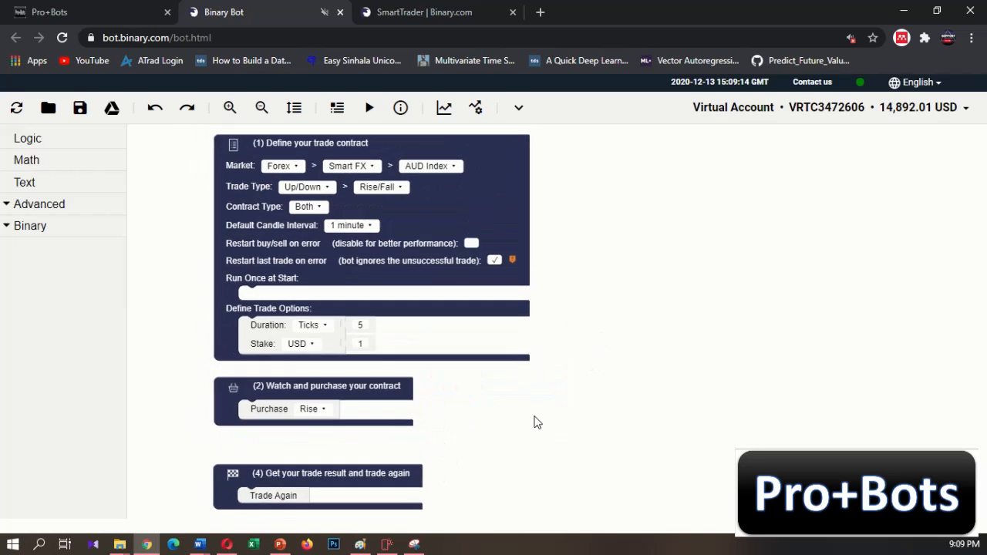
Set the trade contract's market to Synthetic Indices, Continuous Indices, Volatility 10 Index.
mouse_move(538, 423)
left_mouse_down()
mouse_move(511, 456)
mouse_move(526, 452)
mouse_move(528, 425)
left_mouse_up()
left_click(269, 187)
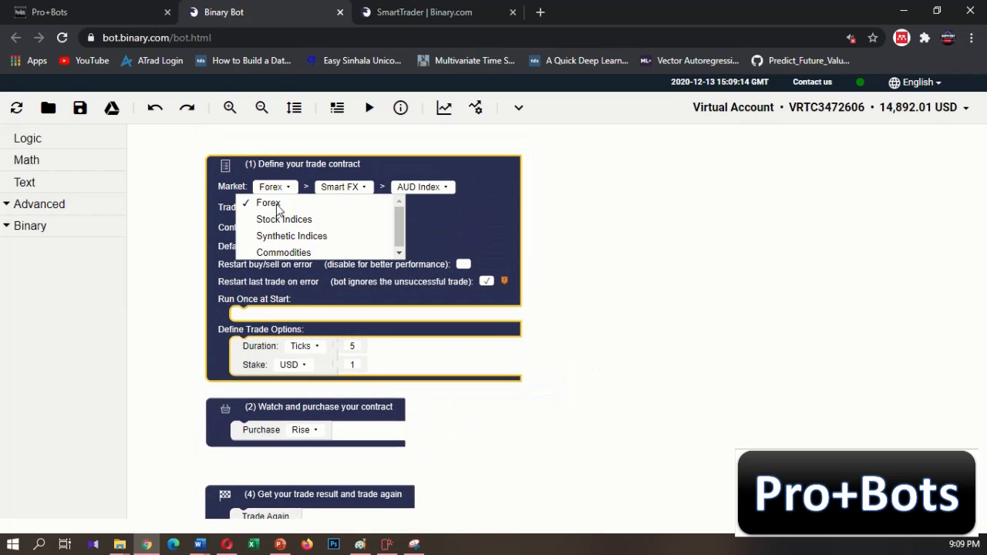
left_click(286, 235)
left_click(402, 188)
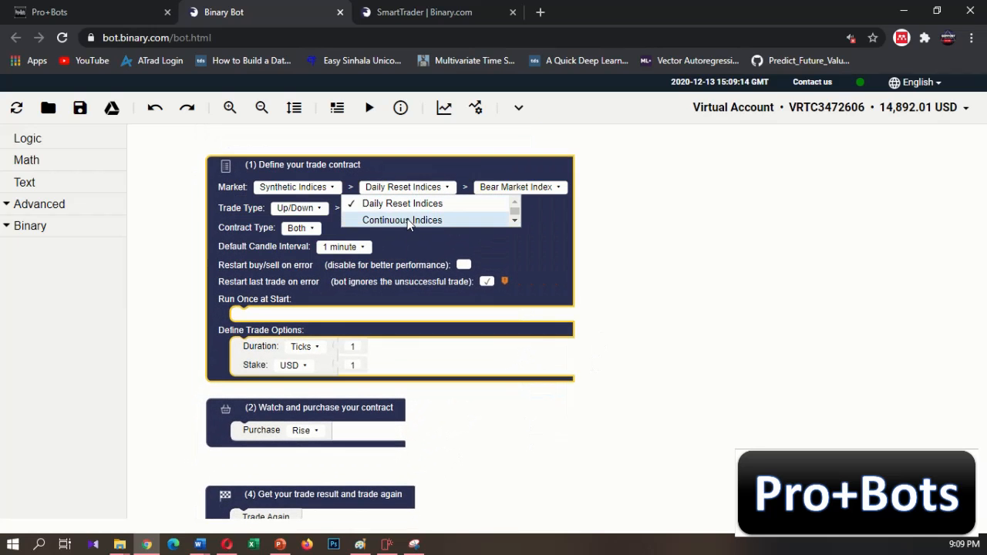
left_click(401, 219)
left_click(516, 189)
left_click(521, 220)
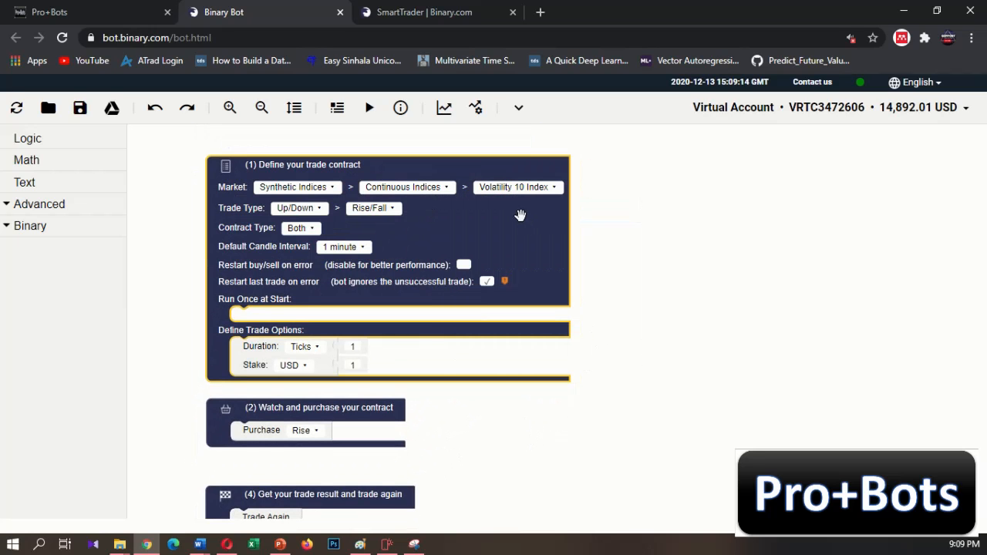
Choose Up/Down with Rise/Fall as the trade type in the trade contract definition.
left_click(312, 208)
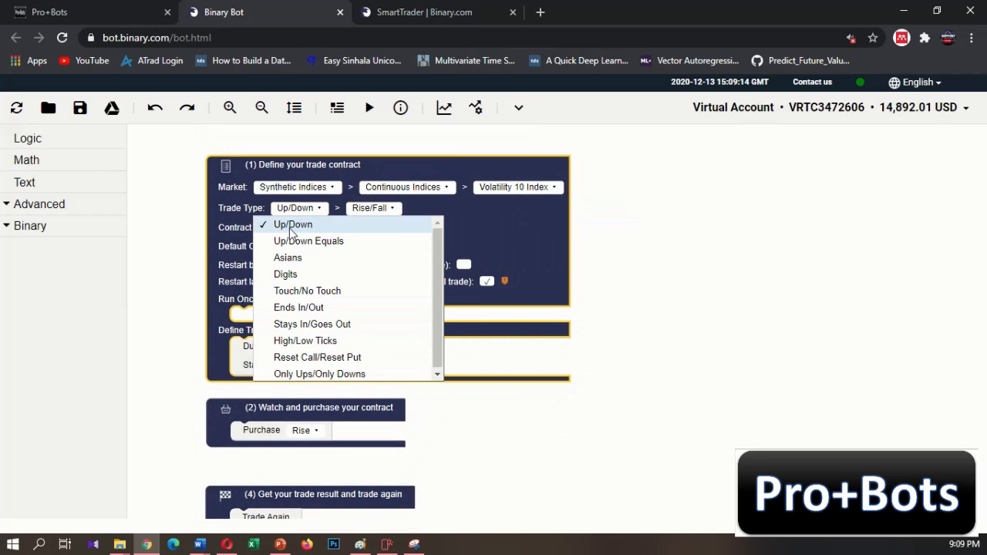
left_click(286, 223)
left_click(368, 209)
left_click(358, 224)
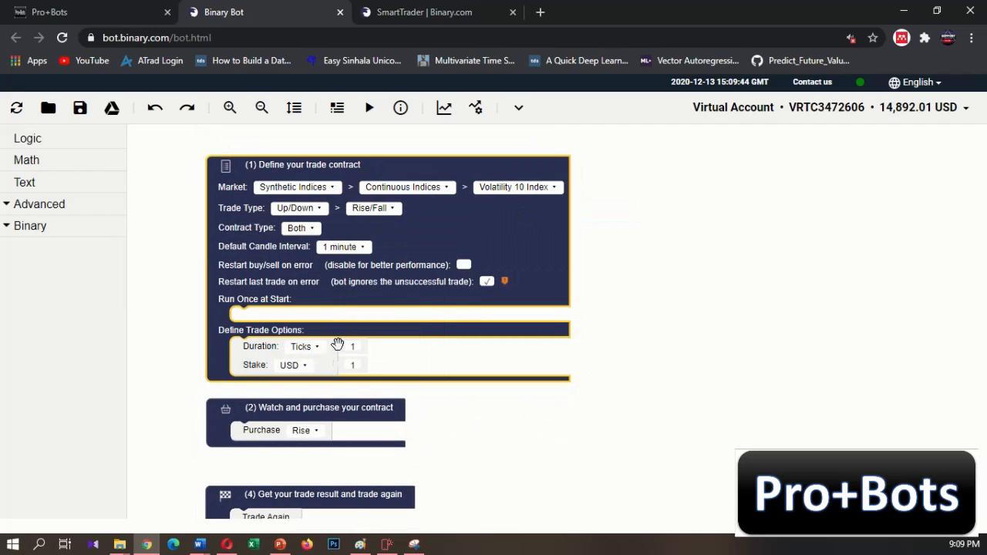
Set the trade options to a duration of 5 ticks and a stake of 0.35 USD.
left_click(349, 345)
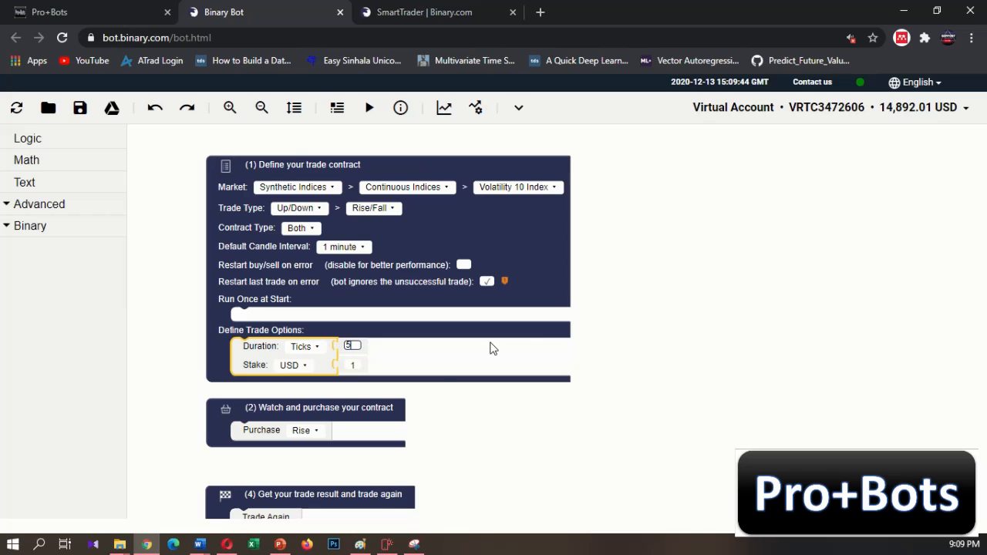
type("5")
left_click(351, 366)
left_click(354, 368)
type("0.35")
left_click(446, 417)
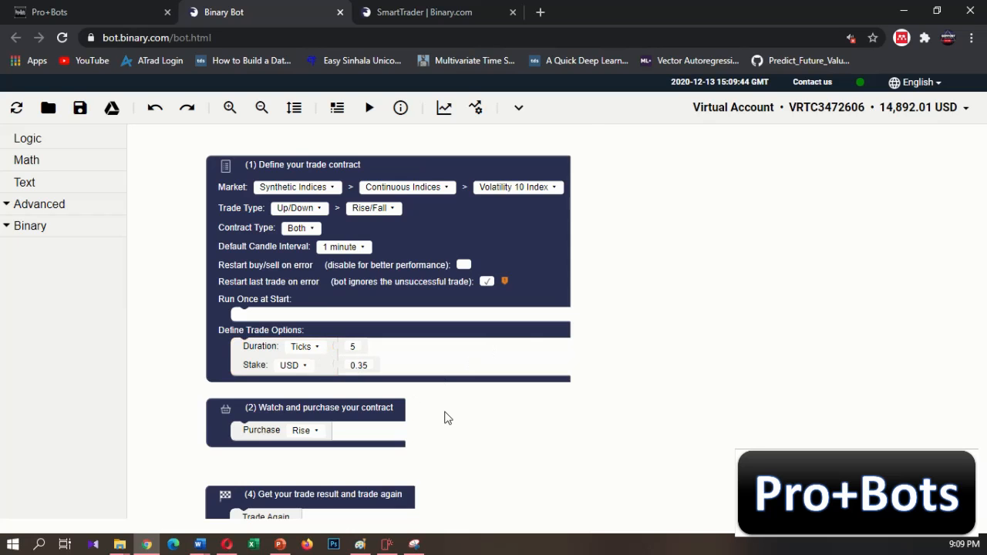
Switch to a blank Notepad window and place it beside the bot's trade blocks.
left_click_drag(460, 447, 477, 409)
left_click_drag(360, 425, 332, 423)
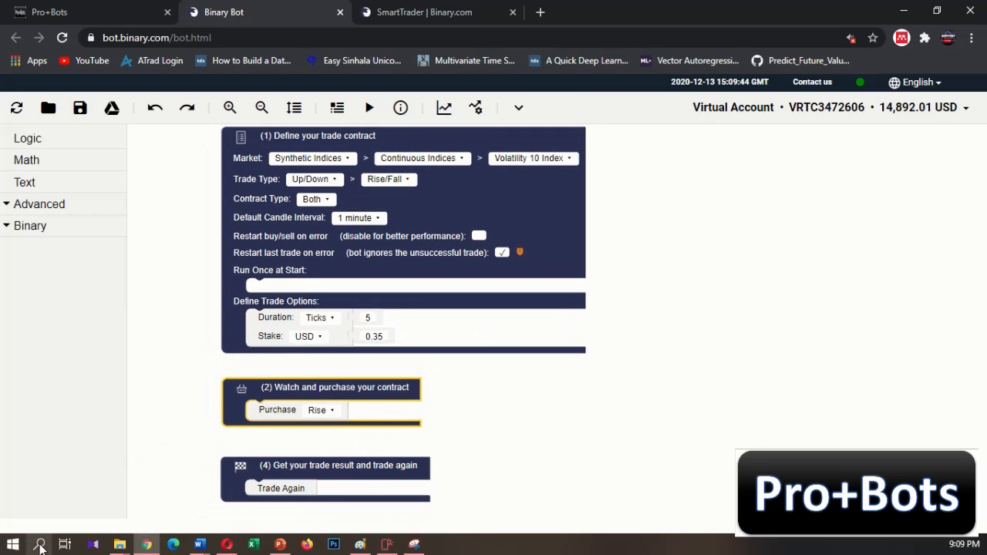
left_click(41, 545)
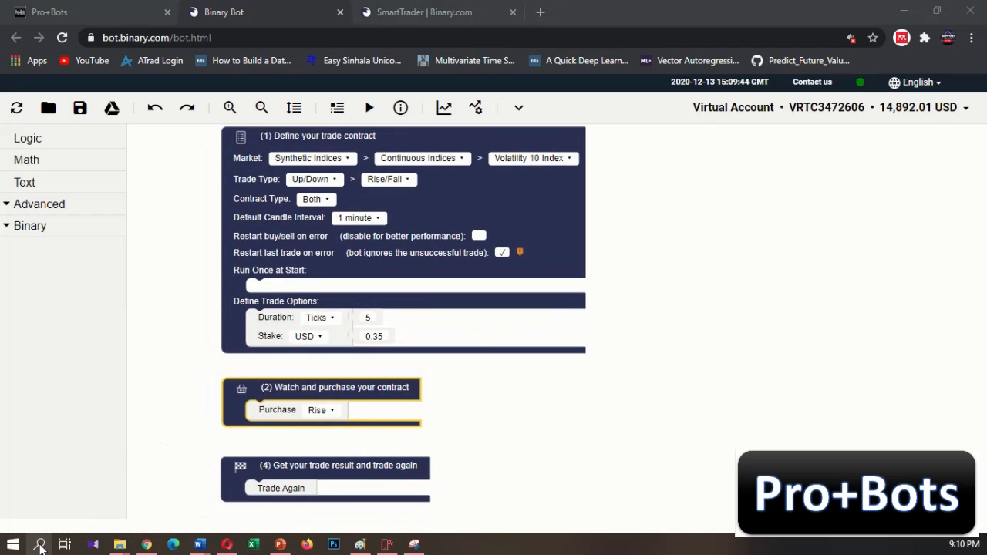
key("Return")
left_click_drag(652, 173, 534, 152)
left_click_drag(228, 137, 609, 206)
left_click_drag(751, 217, 764, 192)
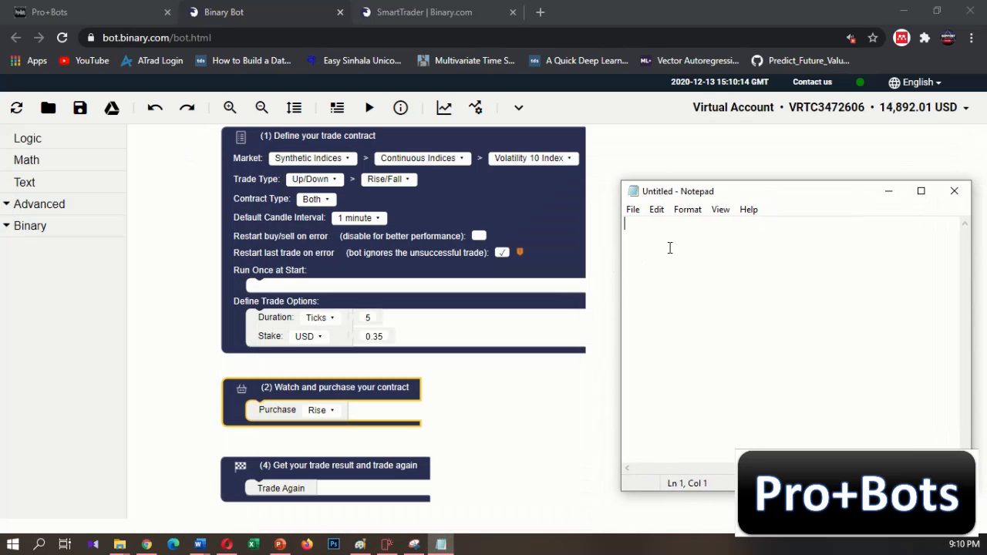
Write the first rule on two lines: "If market cross the RSI Level 70," and "Place a "fall" trade for next 5 ticks.".
type("If m")
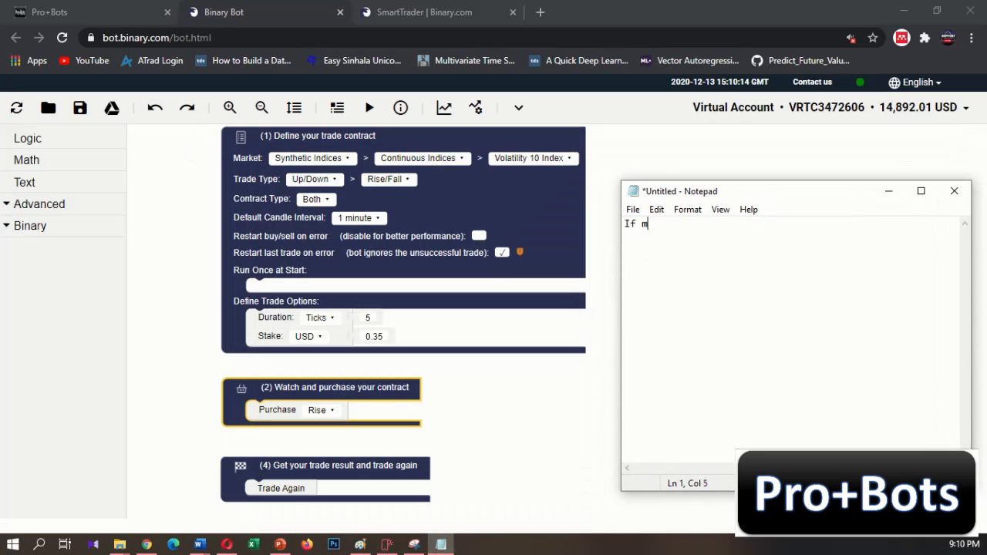
type("arket cross the")
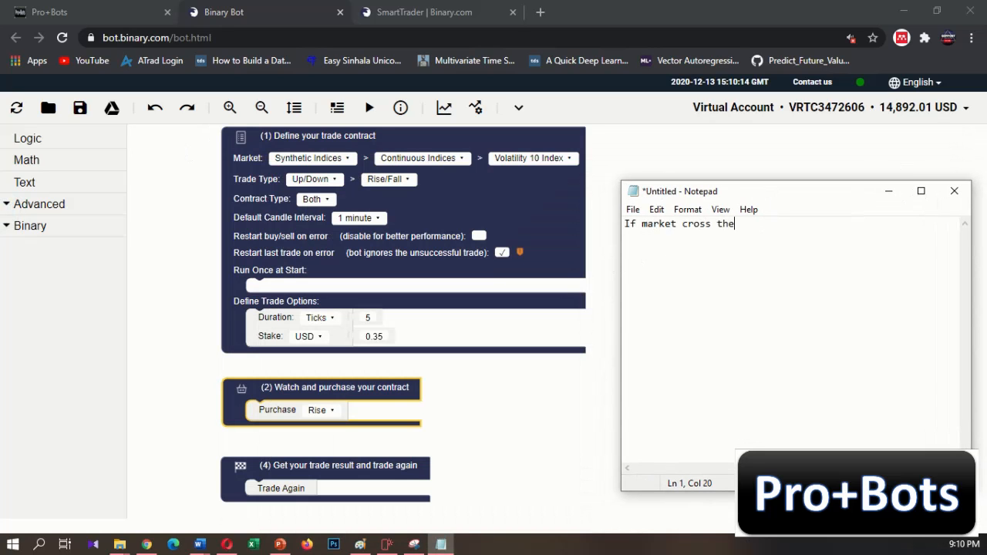
type(" RSI Level 70, Plac")
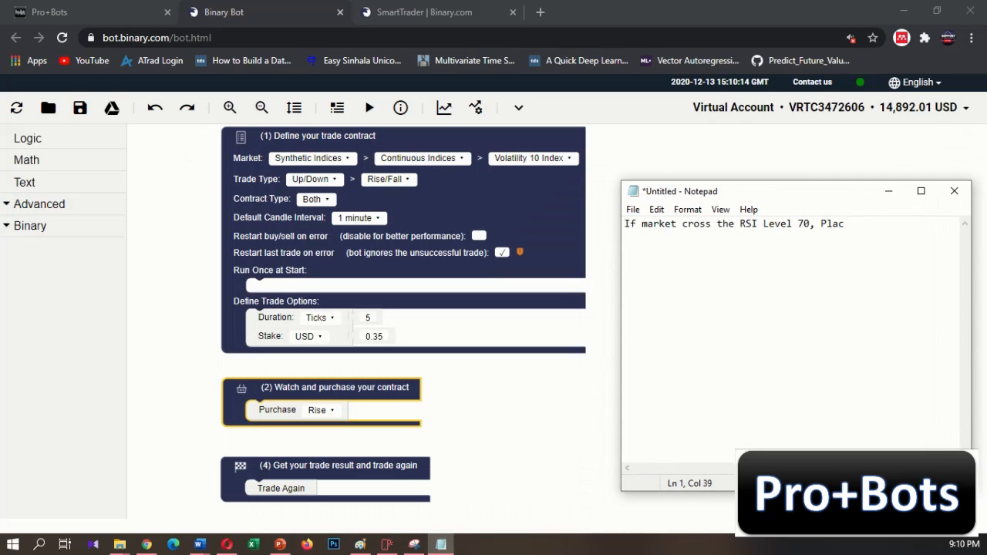
type("e a \"fall\" trade for next 5 ticks.")
left_click(736, 224)
key("Return")
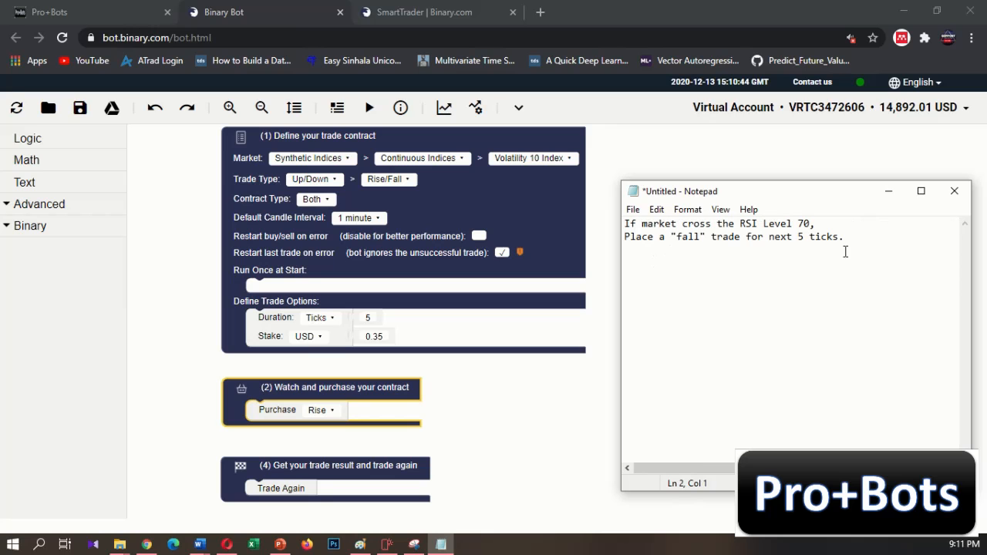
Write the second rule below the first: "If market cross the RSI Level 30," and "Place a "call" trade for next 5 ticks".
type("market cross the RSI Level")
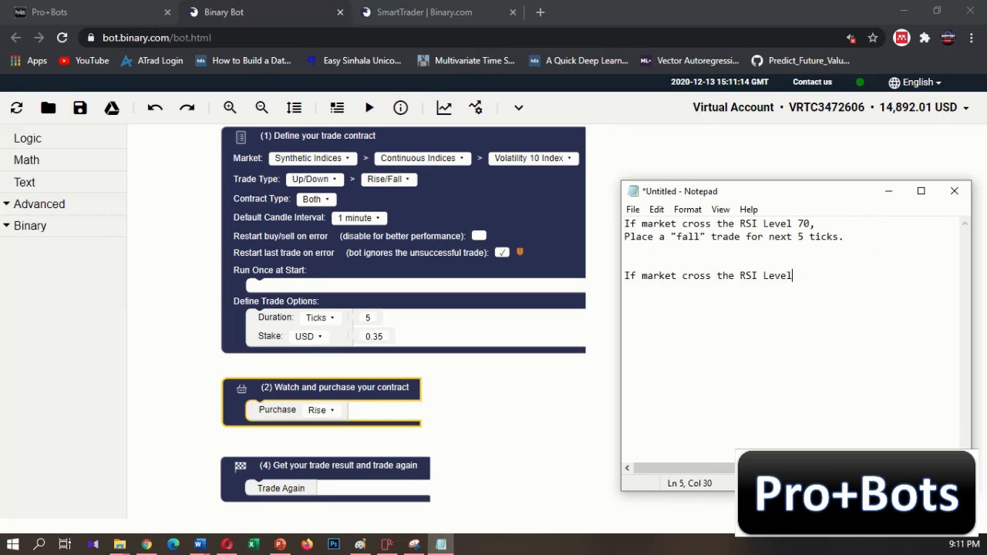
type(" 30, Place a \"call\" trade for next 5 ticks")
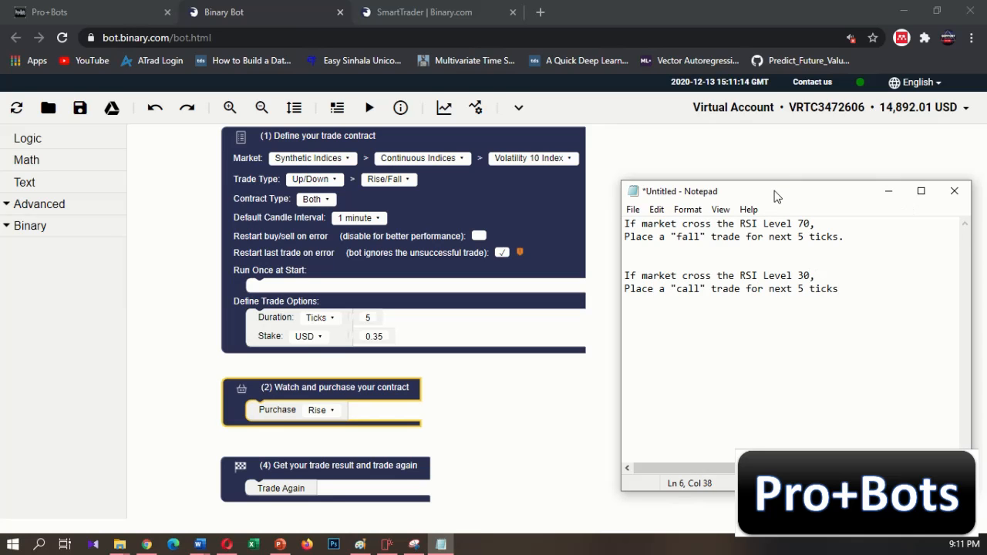
left_click_drag(777, 197, 777, 194)
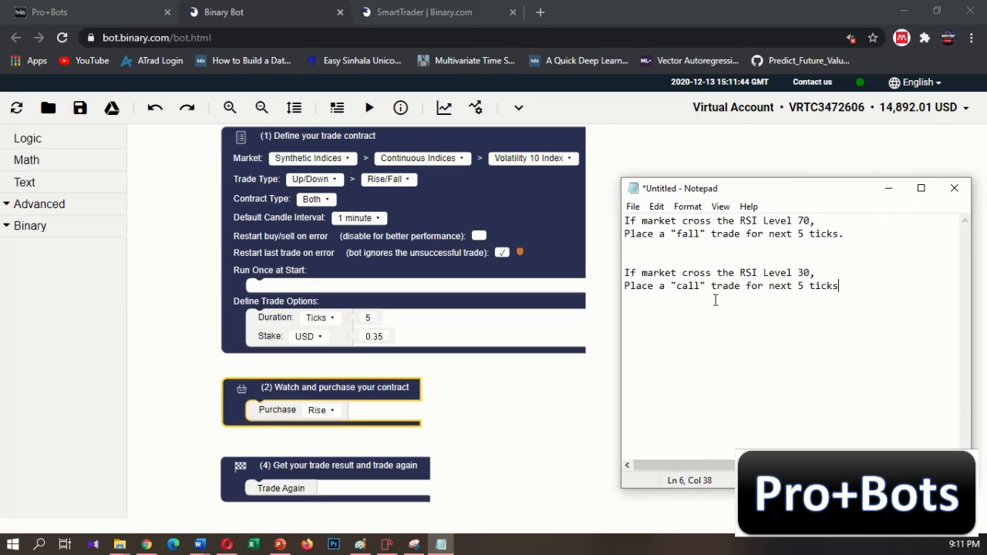
Switch back to Binary Bot and create a variable named "RSI Level".
left_click(742, 14)
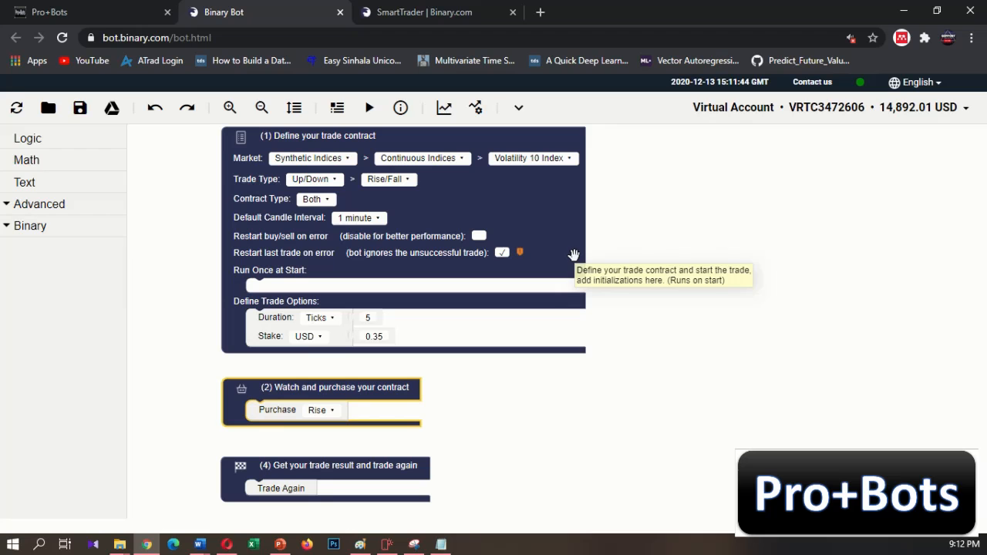
left_click(54, 203)
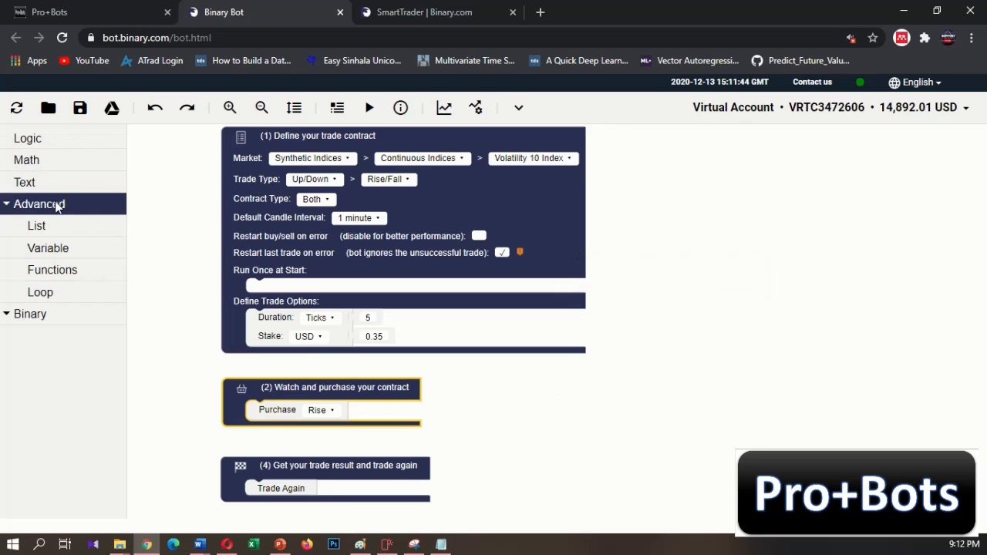
left_click(45, 253)
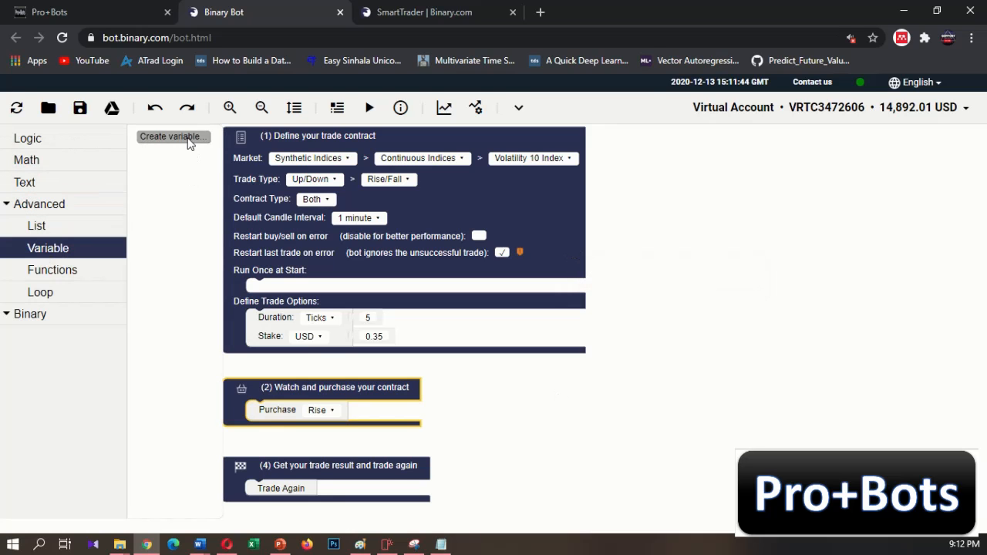
left_click(173, 137)
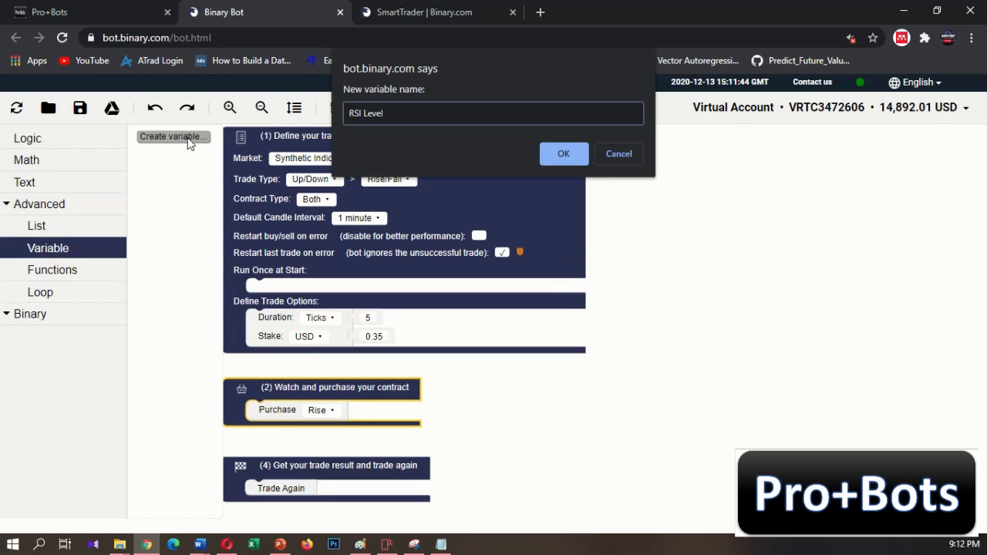
key("Return")
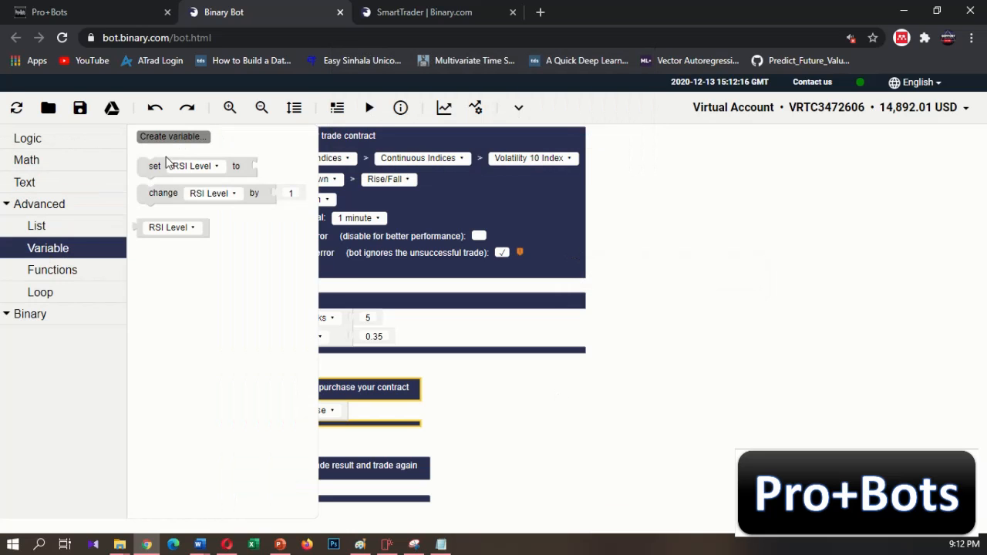
Place a "set RSI Level to" block above Purchase in the purchase section and move the trade-result block further down.
left_click(158, 170)
left_click_drag(154, 170, 275, 401)
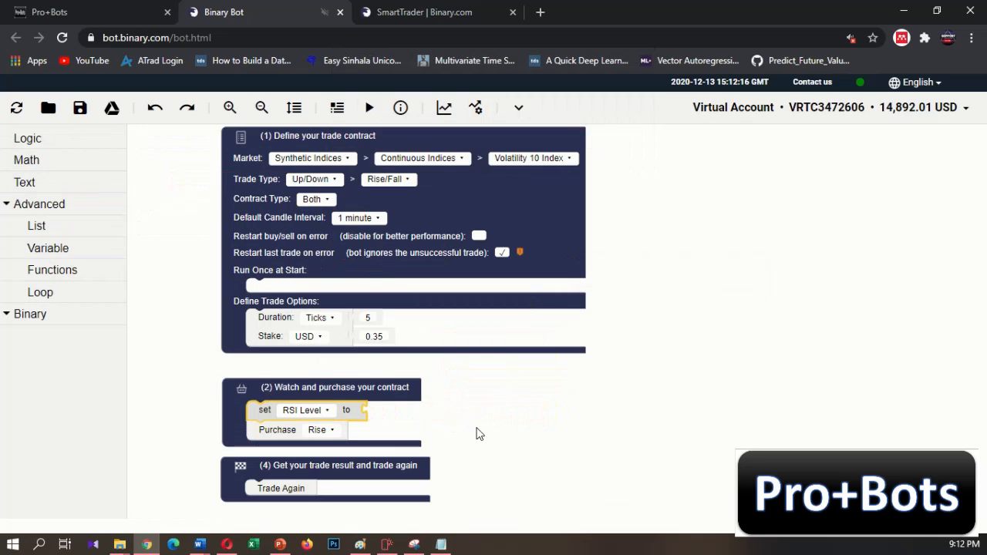
left_click_drag(477, 434, 486, 381)
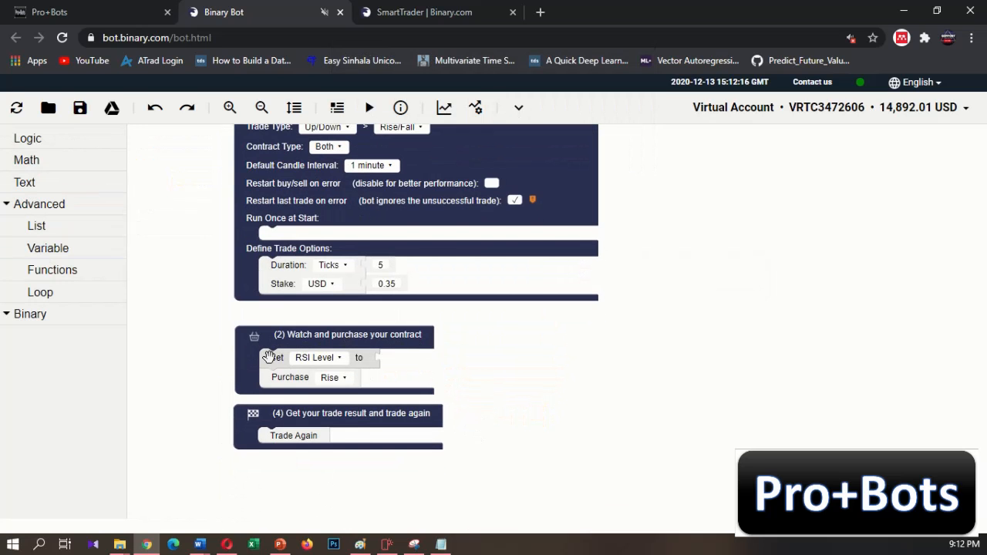
left_click_drag(301, 409, 302, 478)
left_click(343, 408)
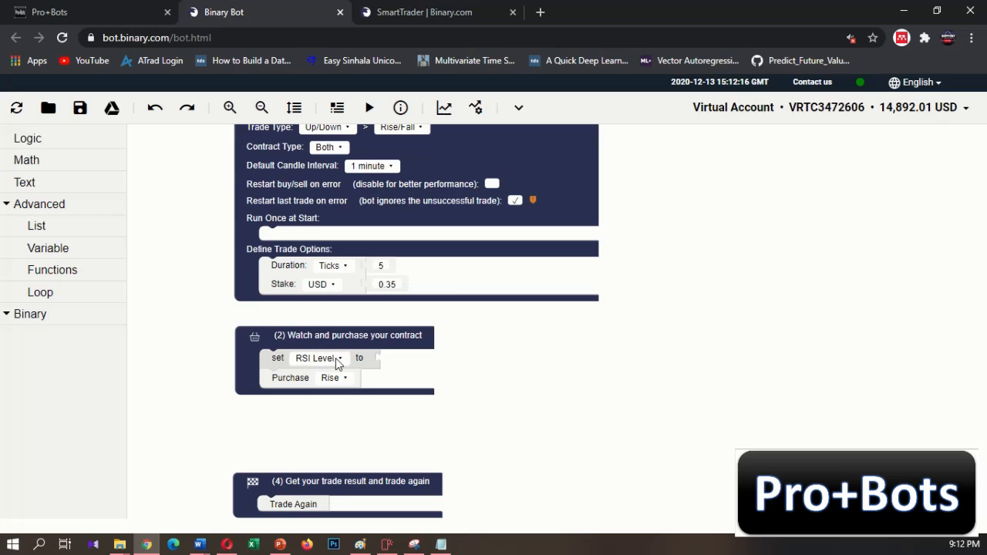
Attach a Relative Strength Index indicator block as the value of the "set RSI Level to" block.
left_click(66, 314)
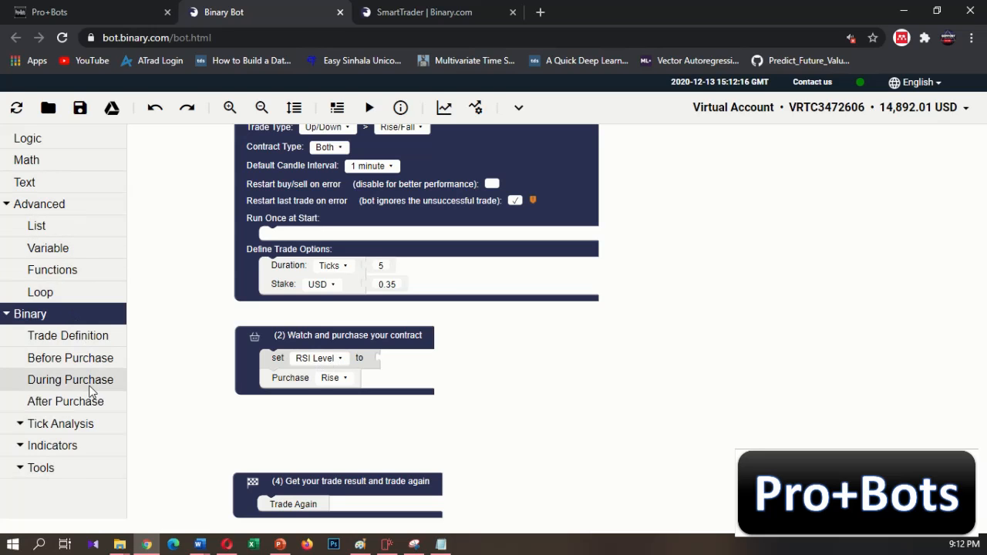
left_click(83, 447)
left_click(170, 389)
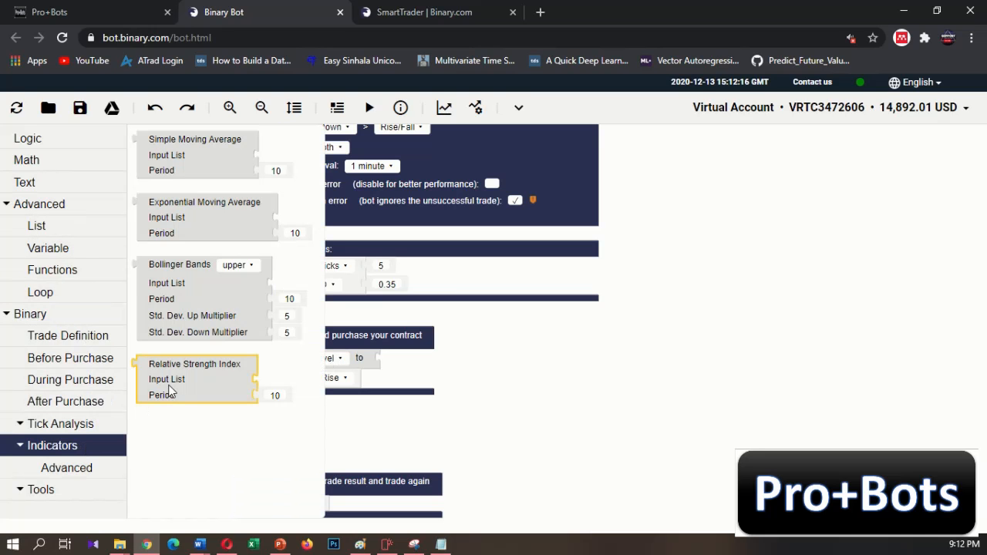
left_click_drag(169, 390, 416, 378)
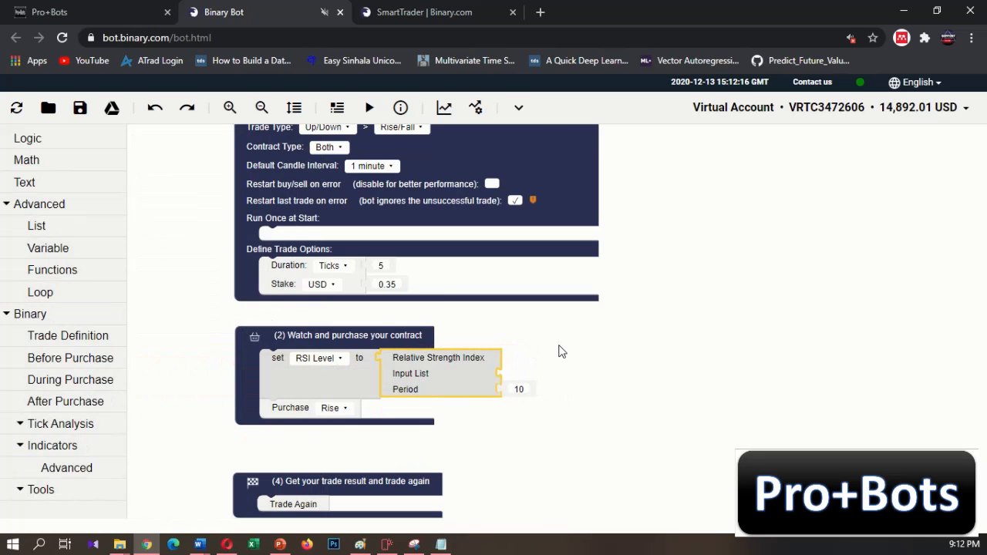
Set the Relative Strength Index block's period to 5.
left_click_drag(604, 396, 600, 359)
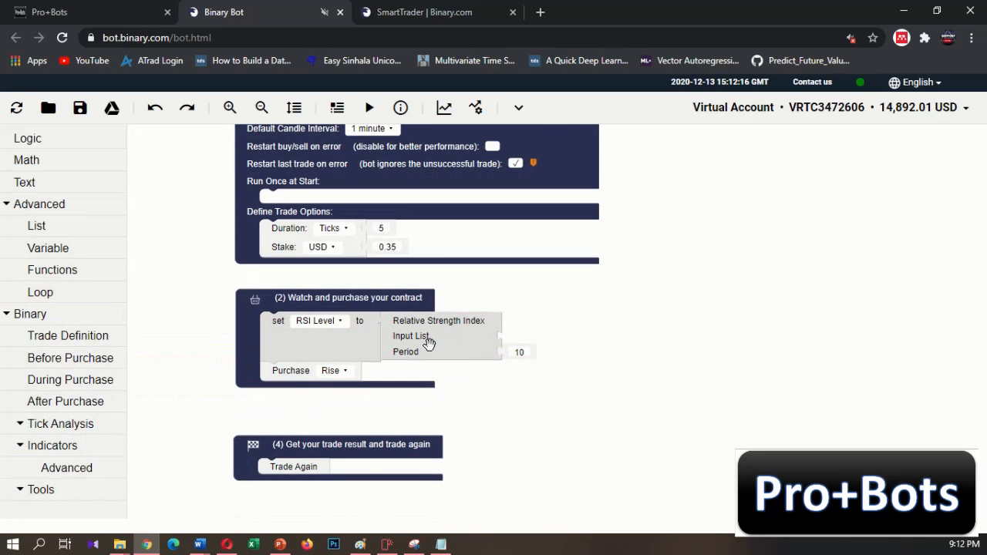
left_click(523, 350)
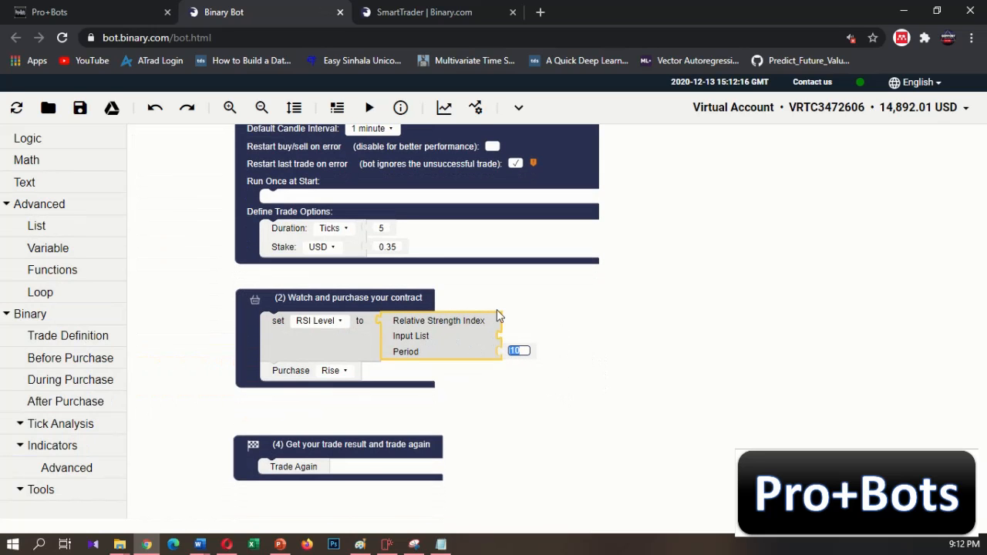
type("5")
left_click(556, 393)
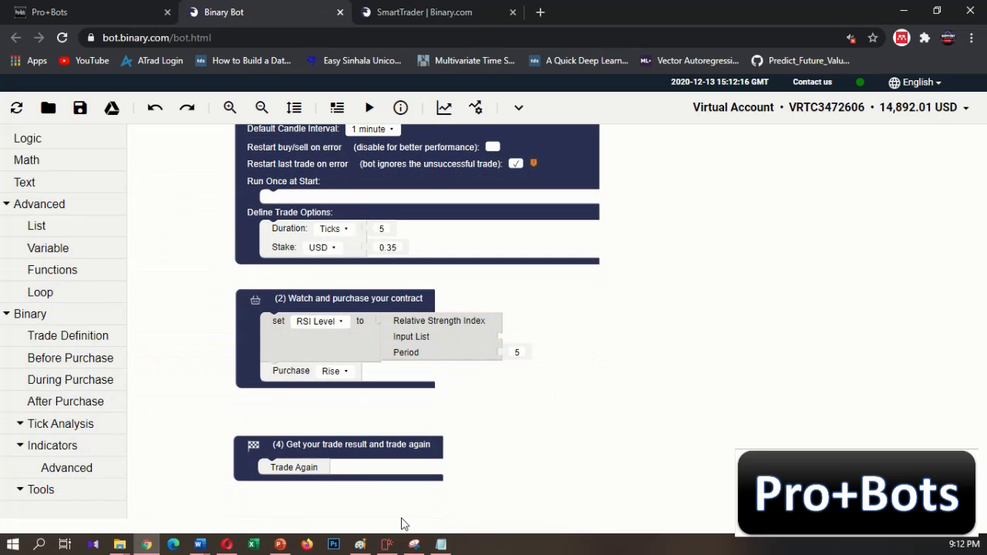
Switch to the Notepad notes and add "with period 5" after the RSI level in both trading rules.
left_click(441, 544)
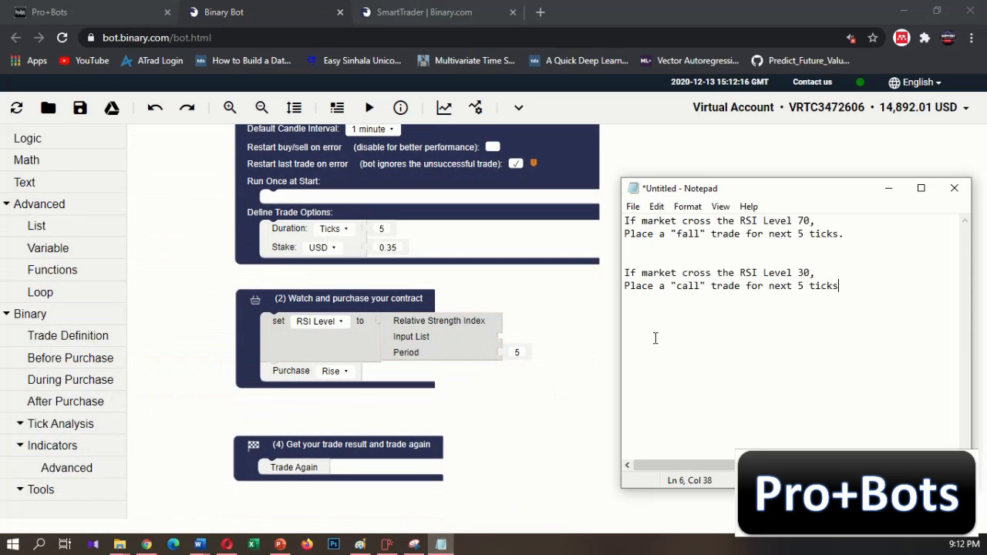
left_click(813, 221)
type("with period 5")
left_click(810, 275)
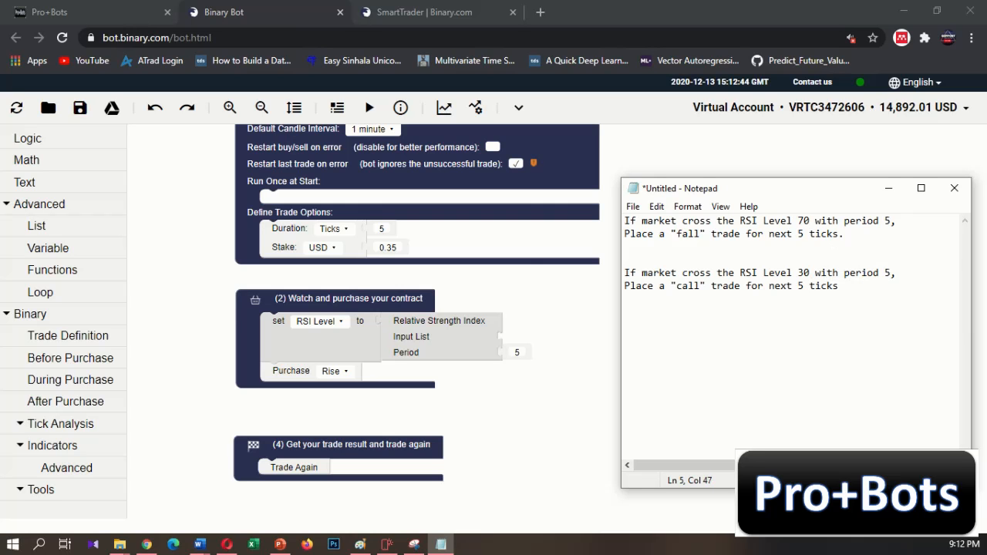
Switch back to Binary Bot and attach a Ticks List block as the Relative Strength Index's input list.
left_click(554, 314)
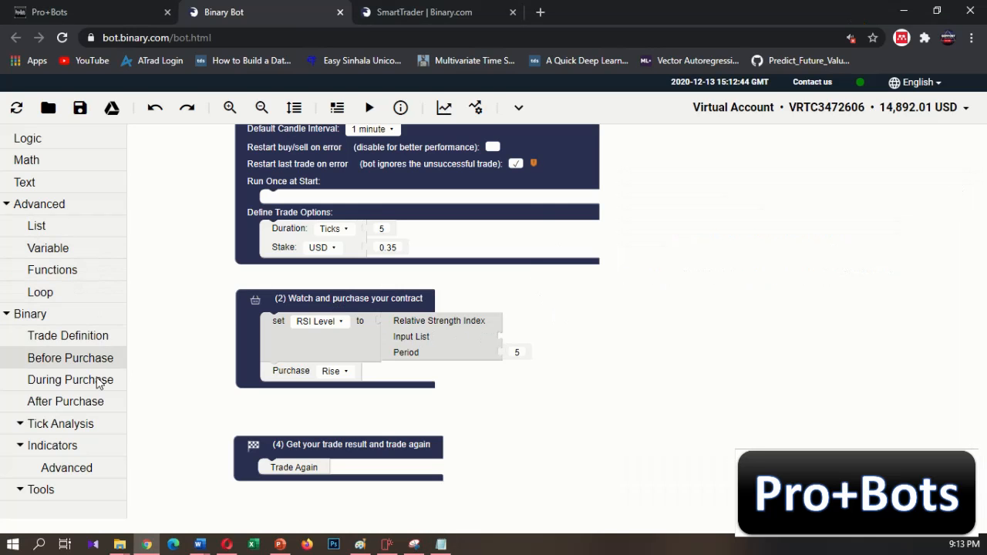
left_click(89, 426)
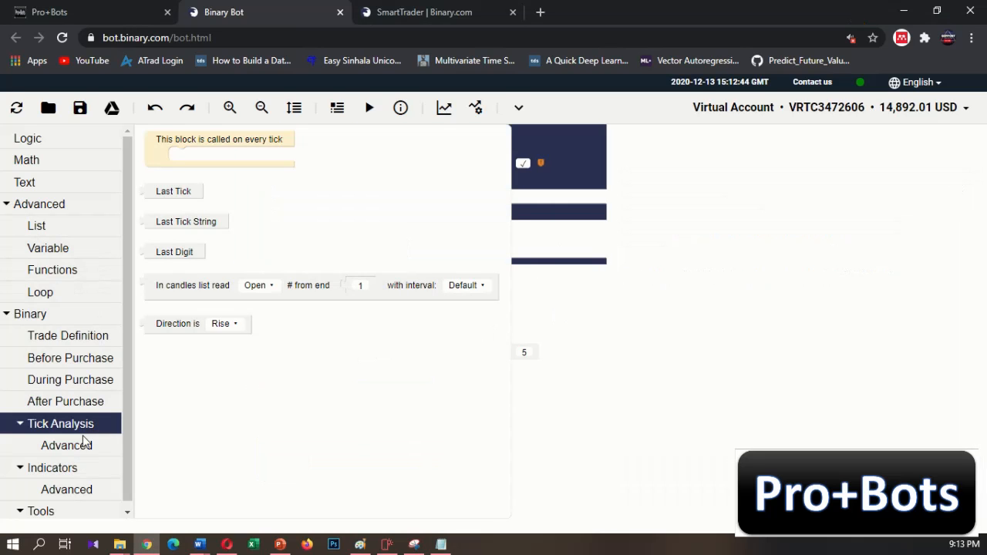
left_click(83, 447)
left_click_drag(175, 178, 548, 336)
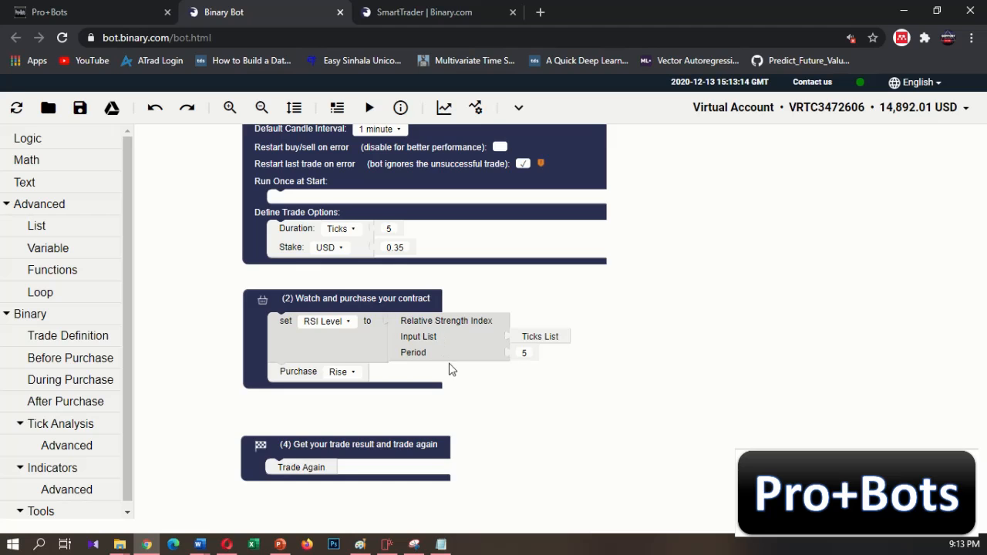
left_click_drag(481, 399, 492, 375)
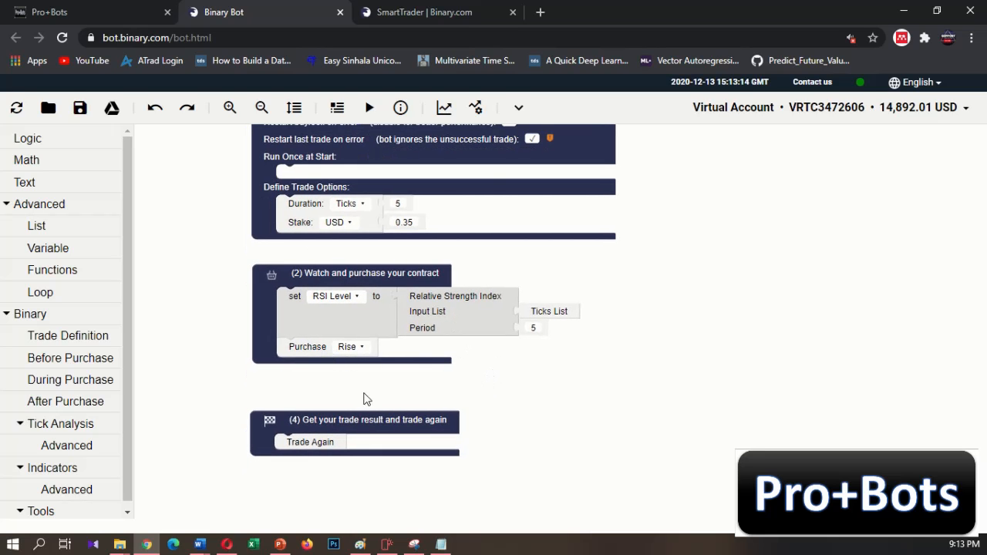
Insert an if/do block between "set RSI Level to" and Purchase, with a comparison block as its condition.
left_click(441, 544)
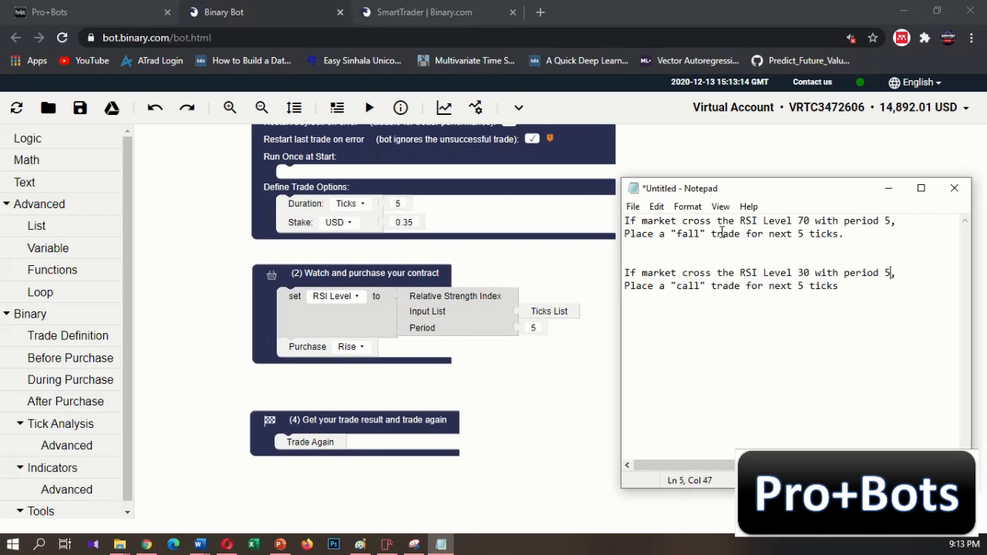
left_click(577, 387)
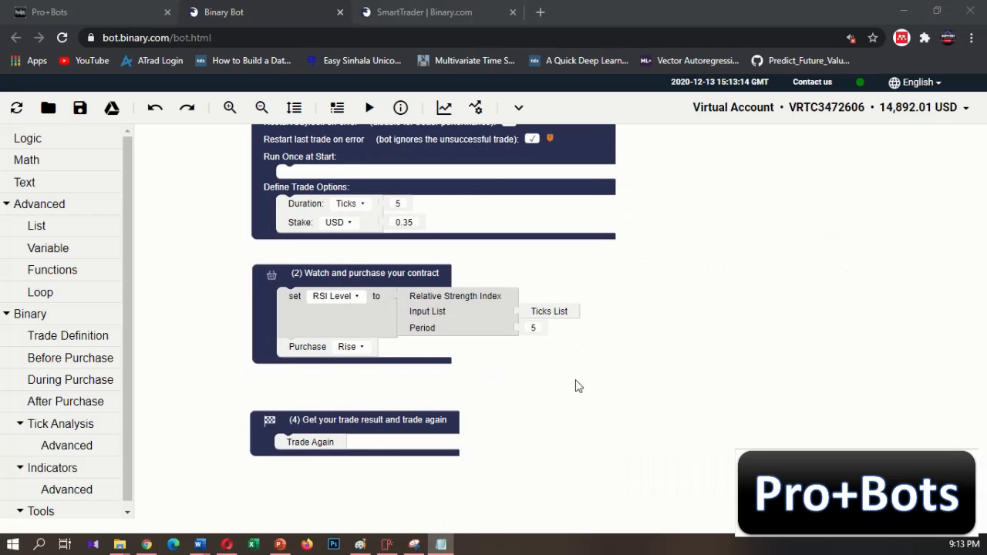
left_click(31, 140)
left_click_drag(166, 145, 301, 353)
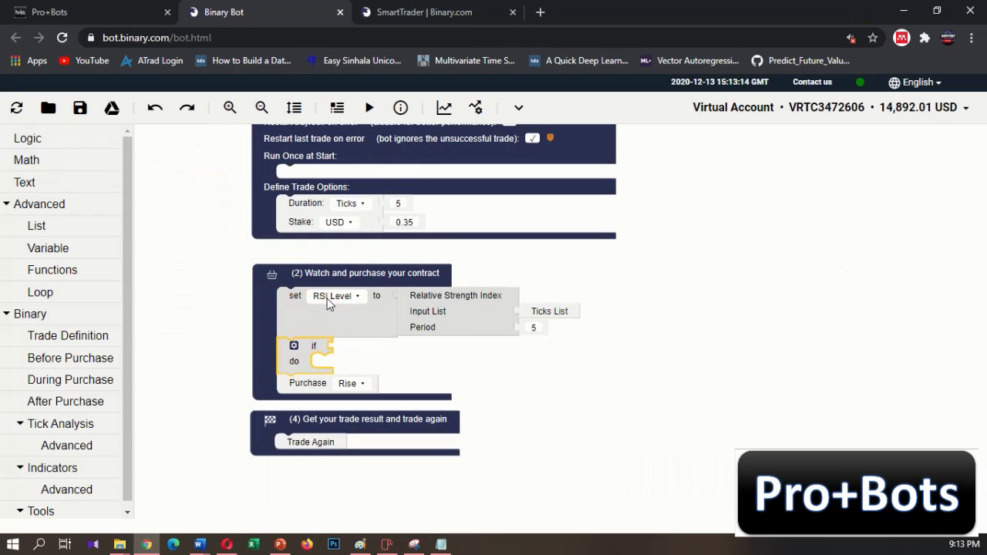
left_click(58, 148)
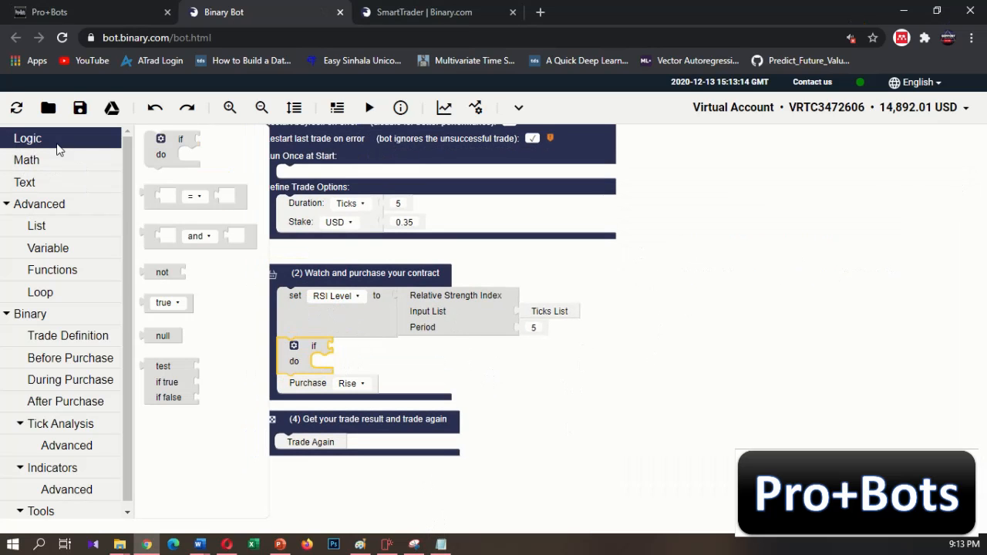
left_click(186, 208)
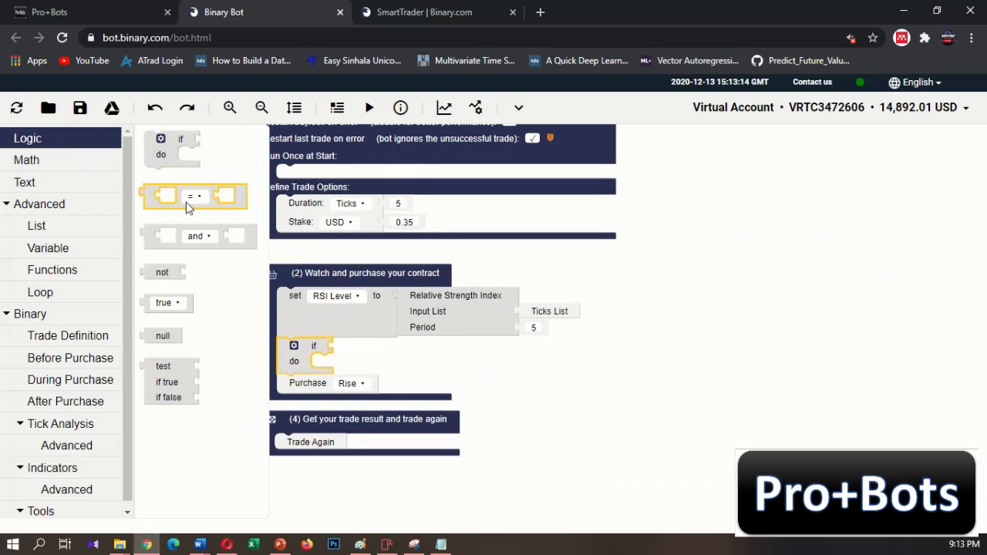
left_click_drag(187, 207, 381, 361)
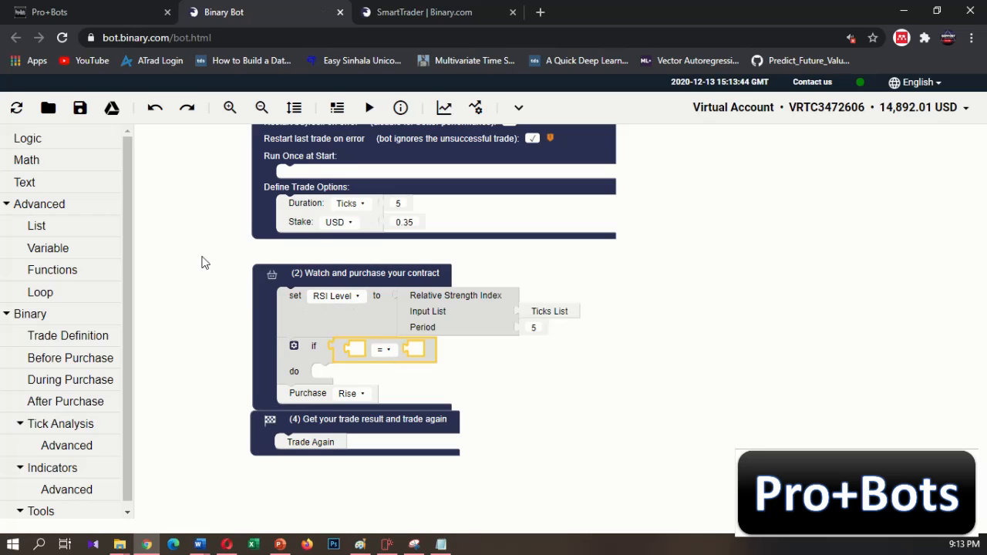
Place the RSI Level variable as the comparison's first operand and set the operator to ≥.
left_click(36, 247)
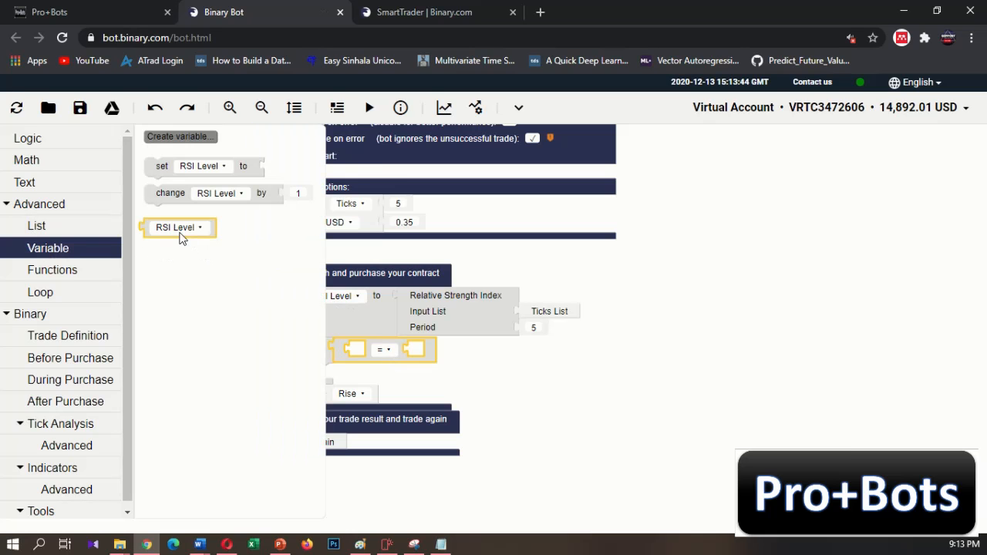
left_click_drag(180, 237, 397, 356)
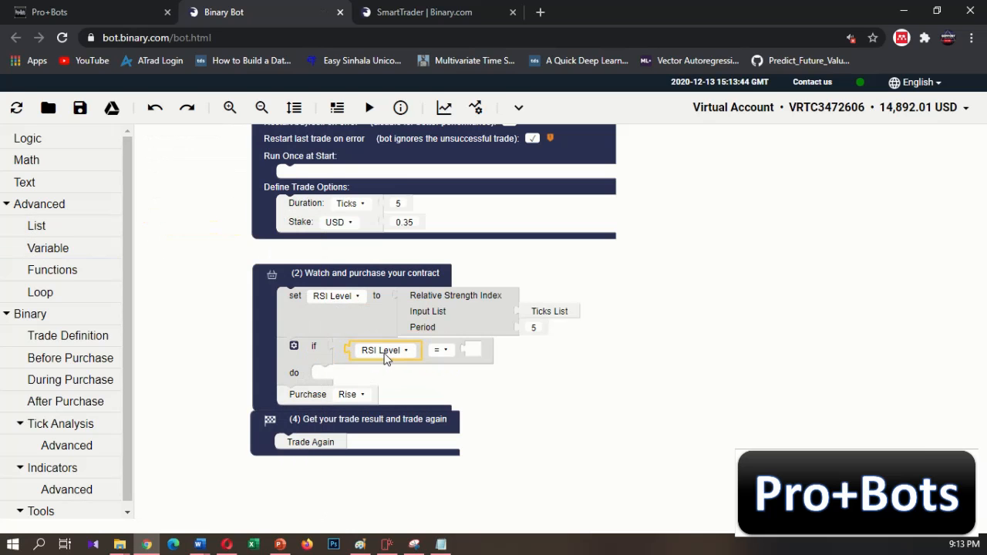
left_click(439, 350)
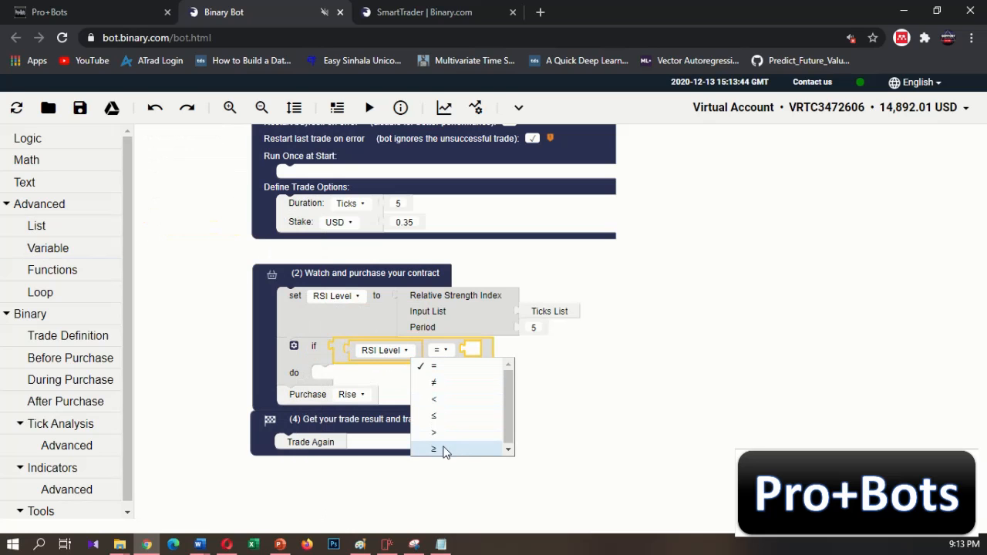
left_click(441, 544)
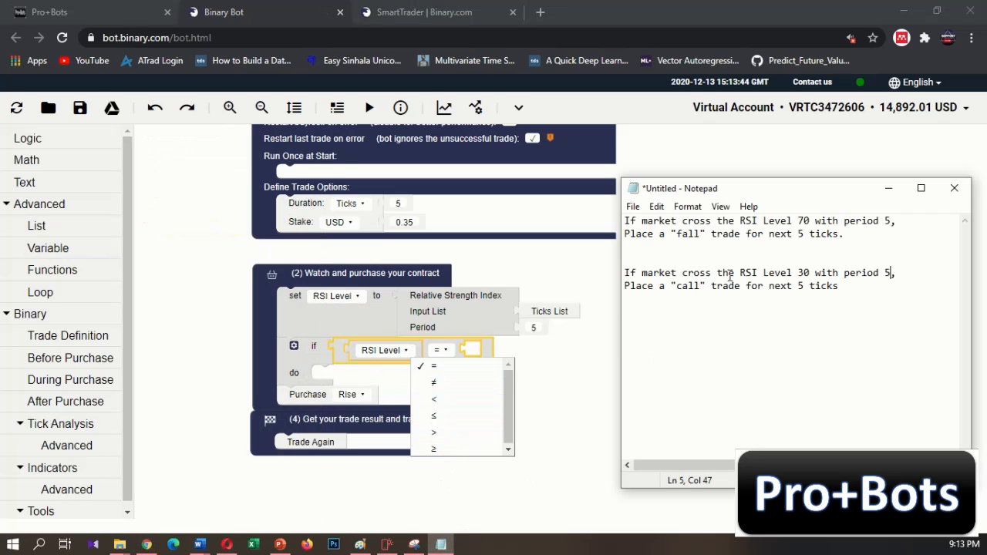
left_click_drag(777, 222, 838, 221)
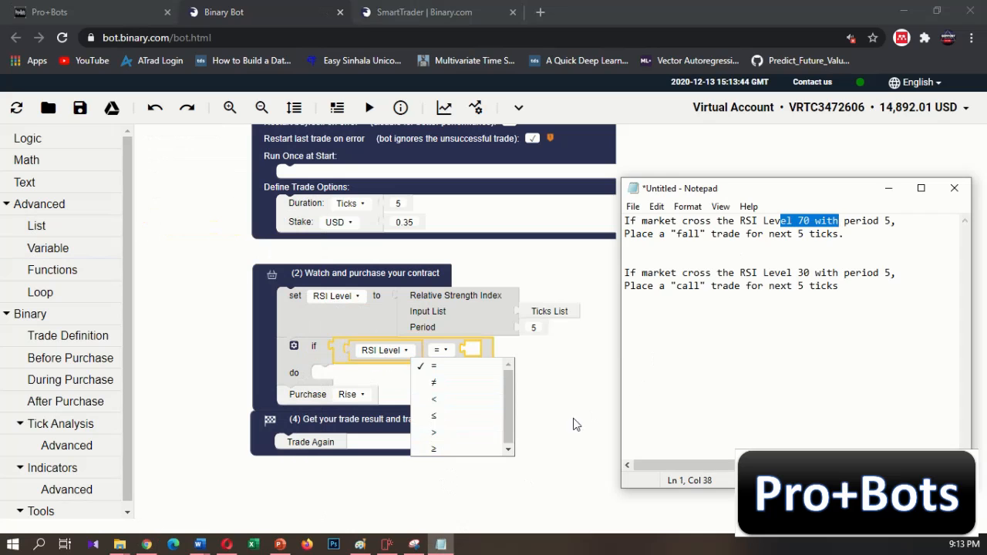
left_click(573, 425)
left_click(441, 350)
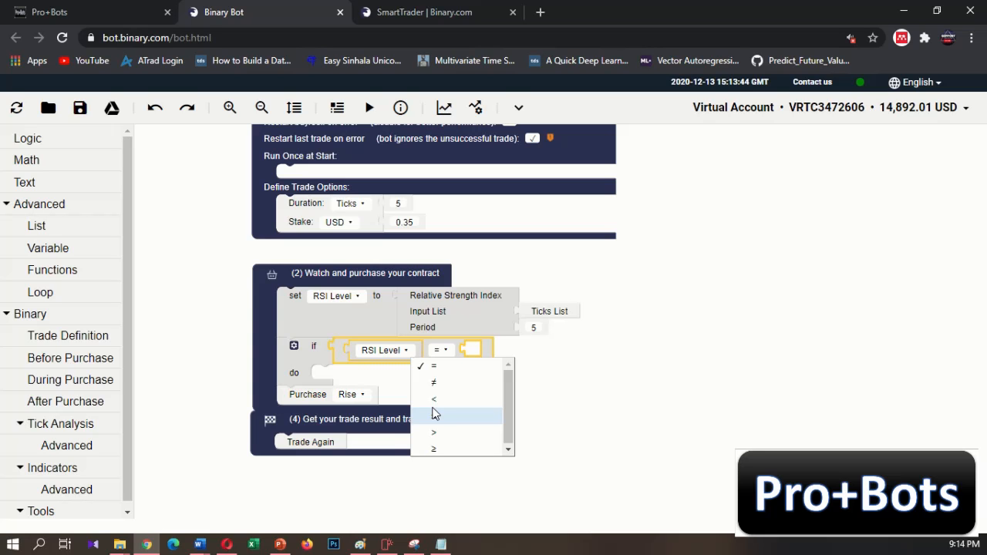
left_click(449, 449)
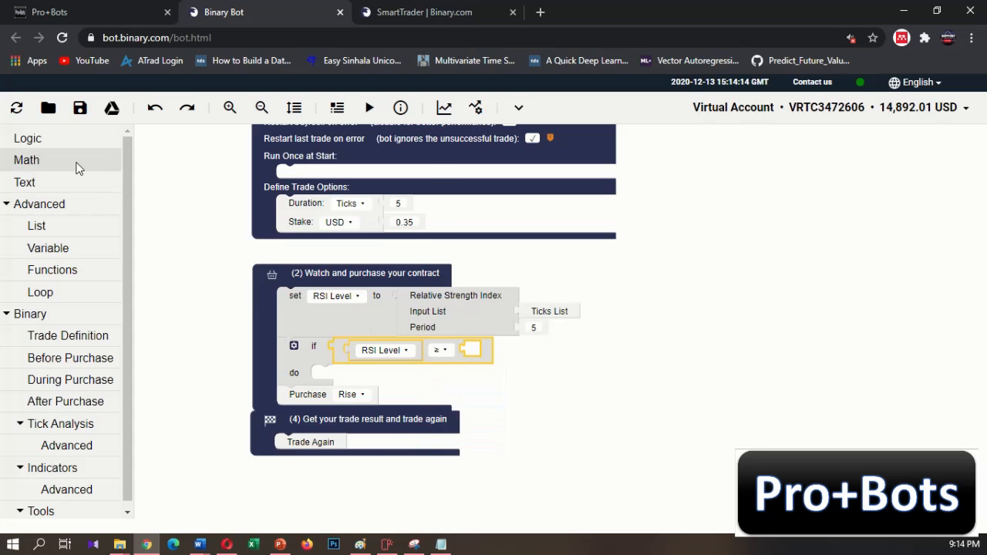
Attach a number block with the value 70 as the comparison's second operand.
left_click(88, 165)
left_click_drag(160, 139, 487, 351)
left_click(487, 351)
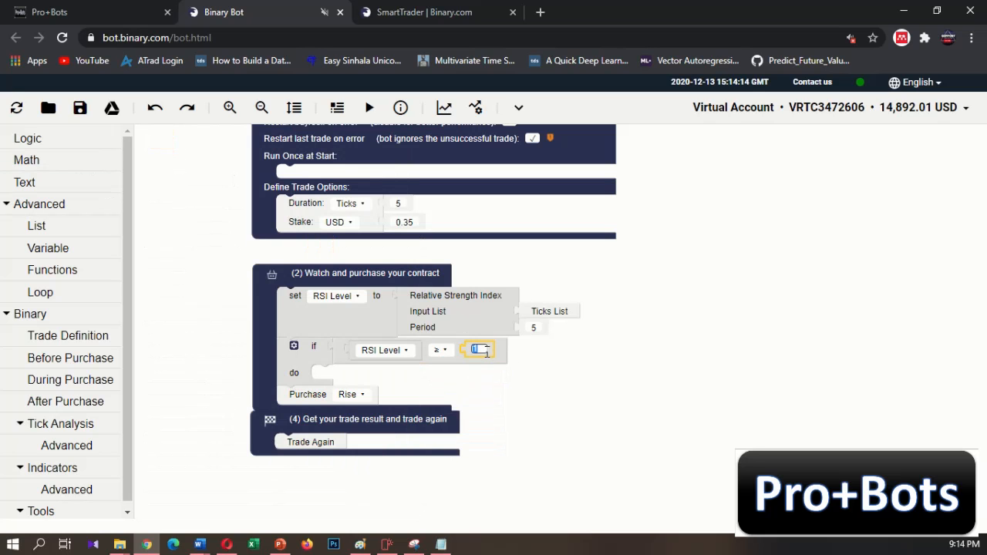
type("70")
left_click(544, 365)
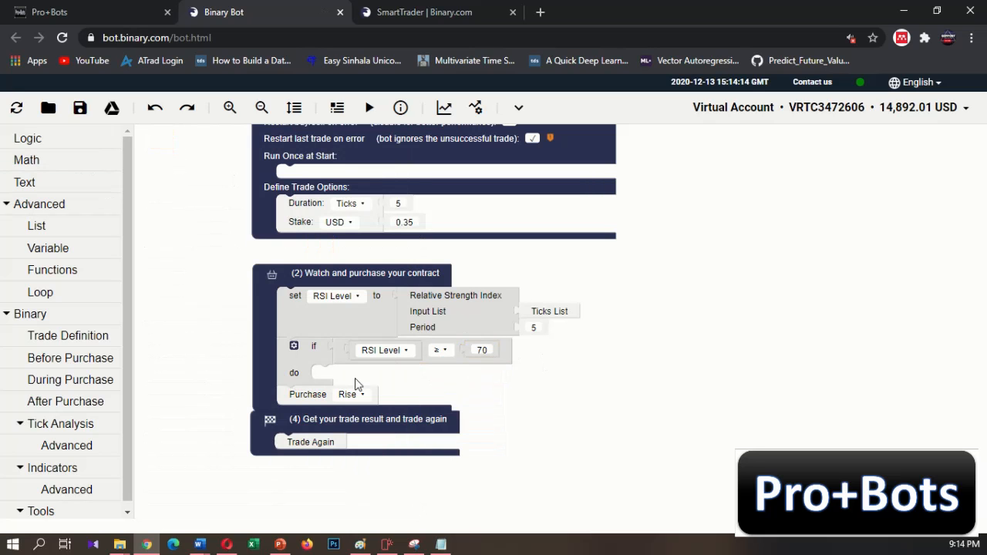
Move the Purchase block into the if block's do section and set its contract to Fall.
left_click_drag(312, 394, 348, 376)
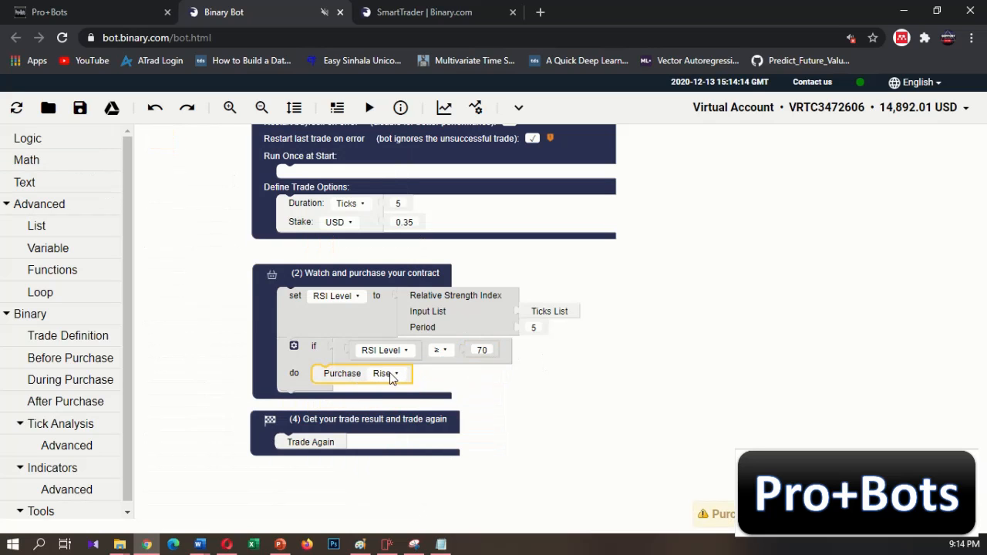
left_click(387, 374)
left_click(389, 402)
left_click(551, 404)
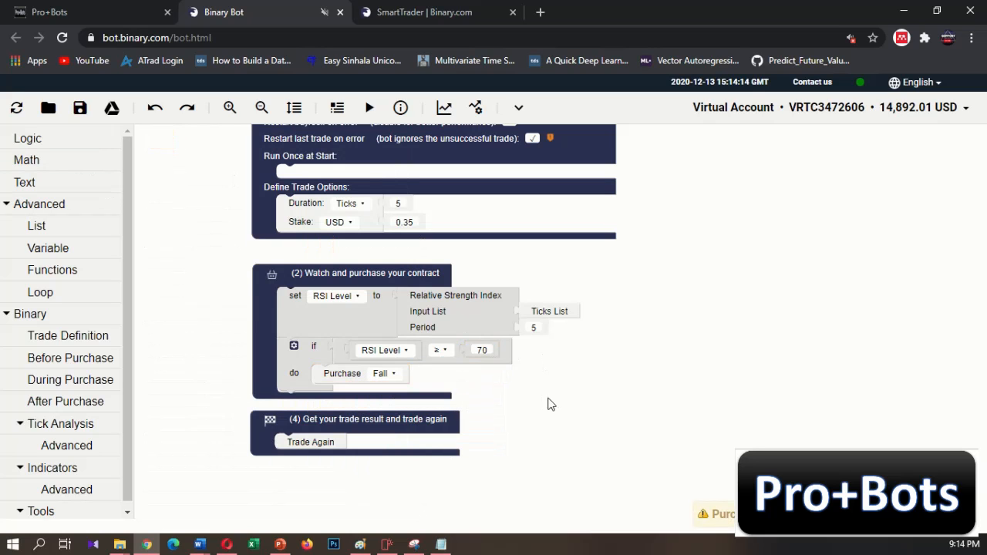
Add an else if branch to the if block and move the trade-result block further down to clear the overlap.
left_click(444, 542)
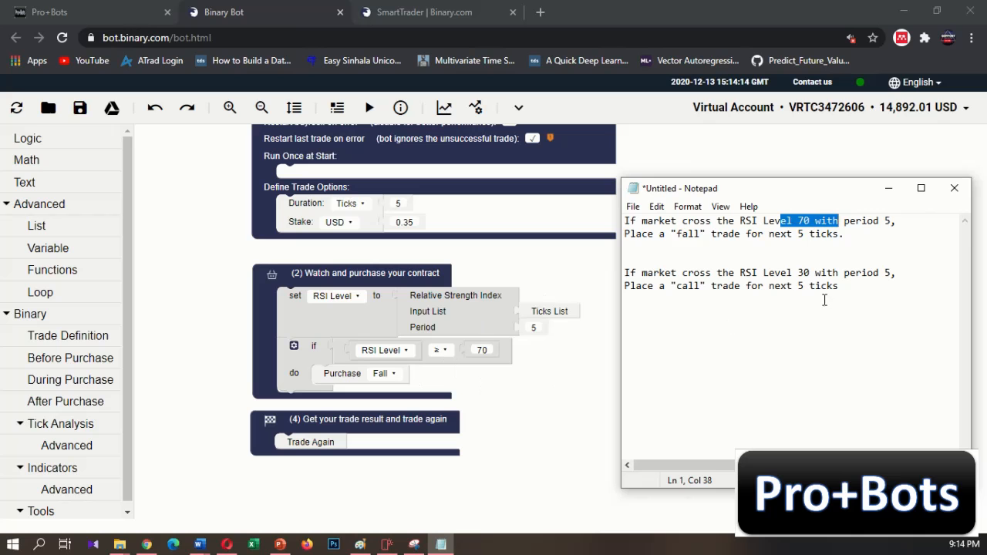
left_click(795, 287)
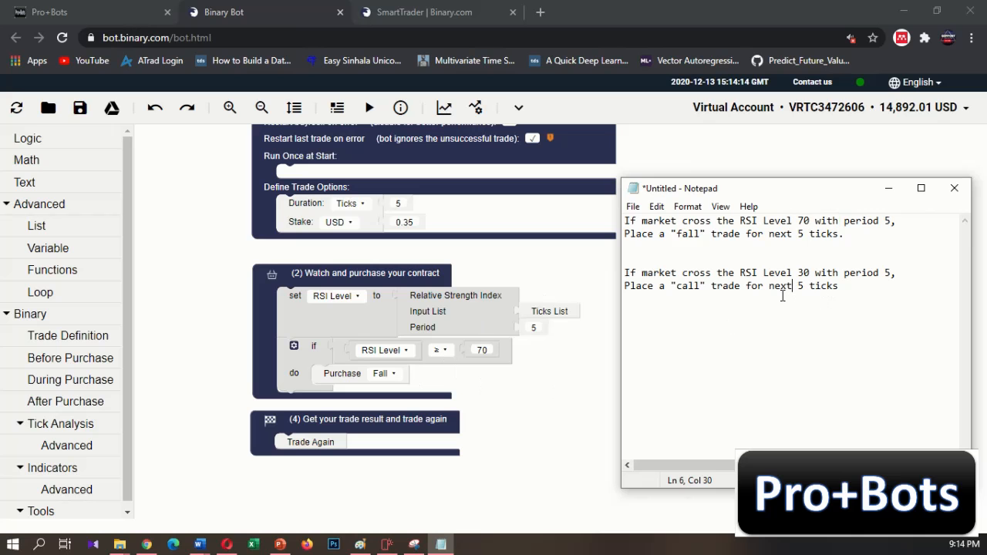
left_click(582, 399)
left_click(293, 352)
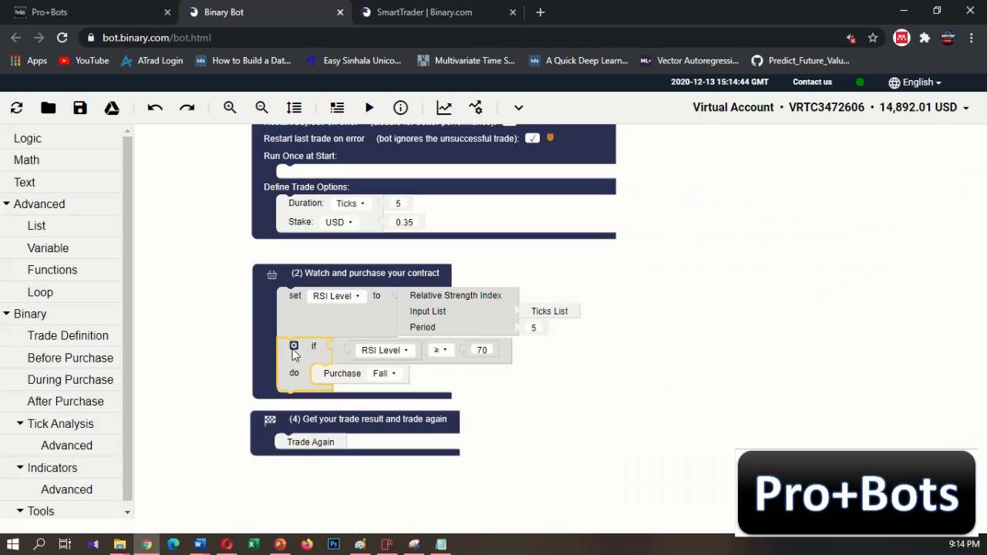
left_click(294, 346)
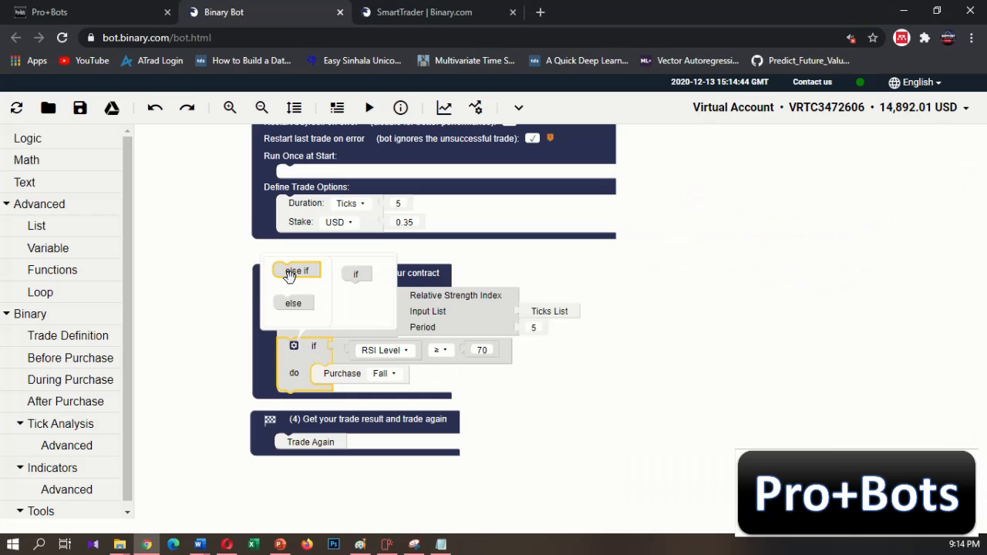
left_click_drag(288, 276, 362, 305)
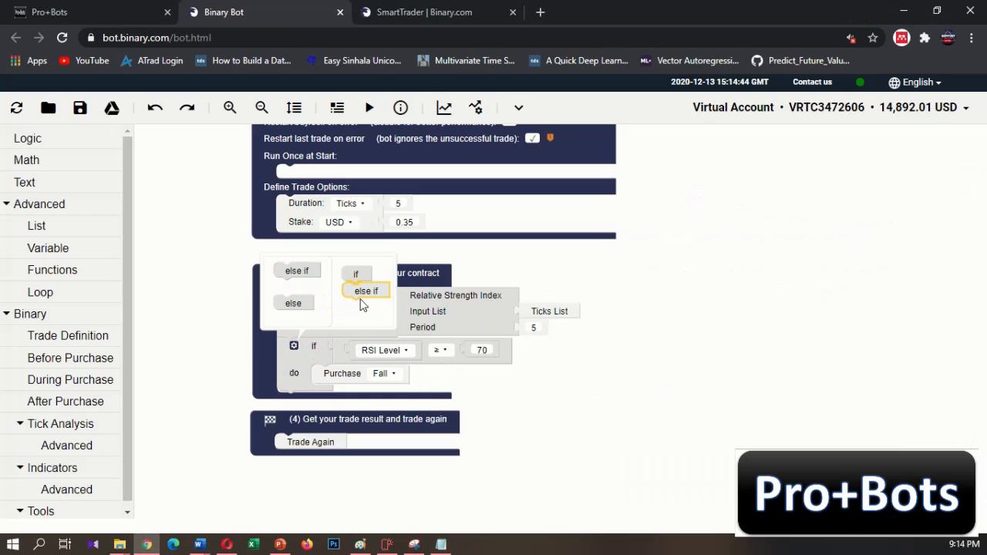
left_click(294, 346)
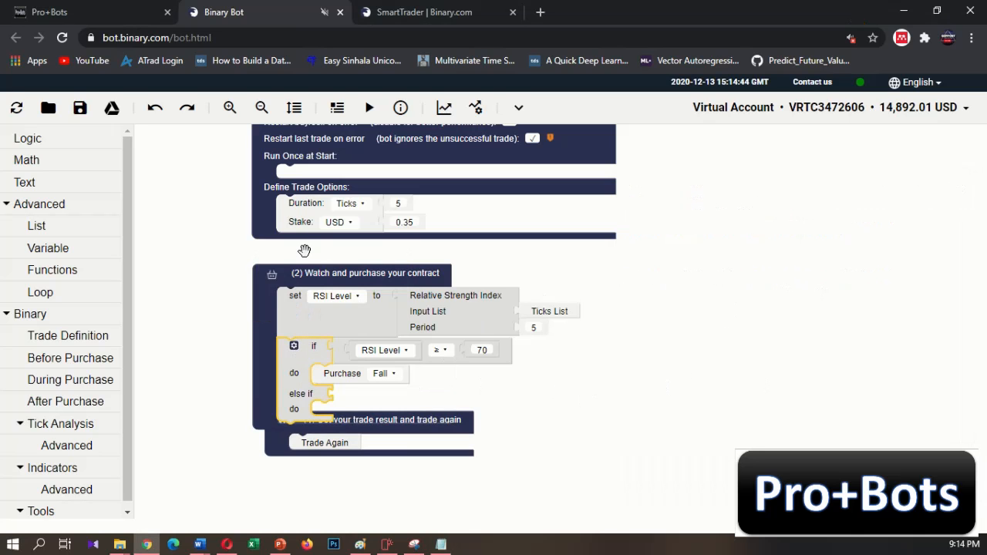
left_click_drag(311, 438, 298, 489)
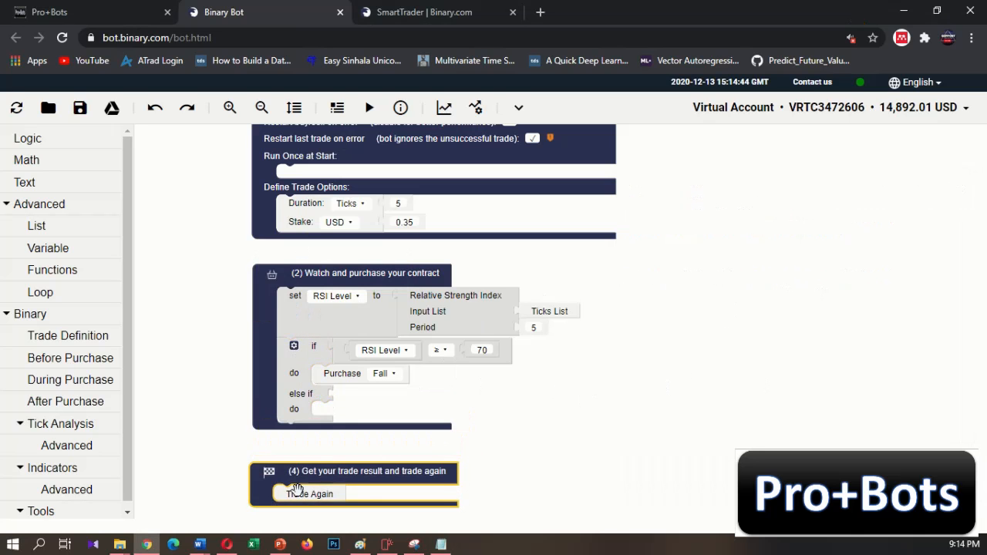
left_click(462, 395)
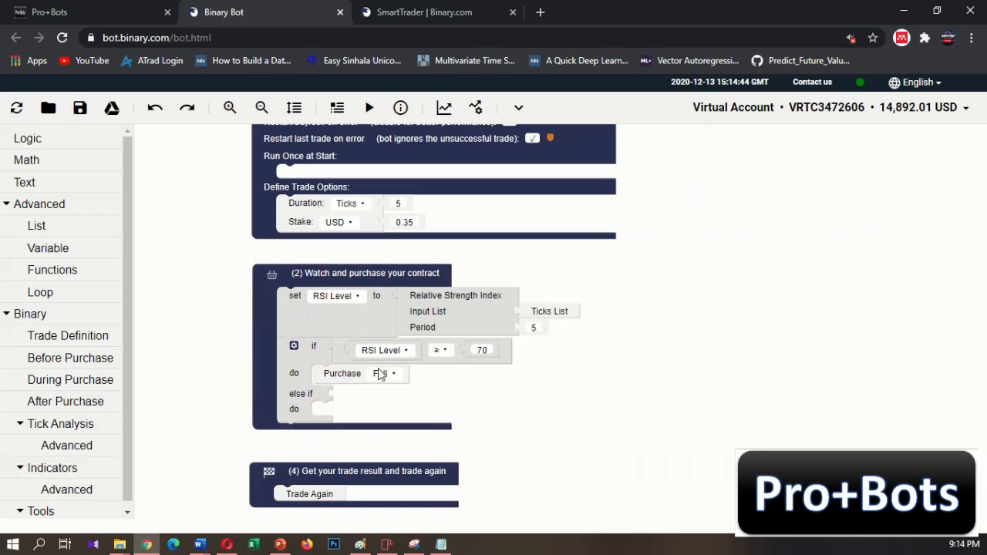
Attach a comparison block as the condition of the else if branch.
left_click(58, 145)
left_click_drag(185, 202, 378, 399)
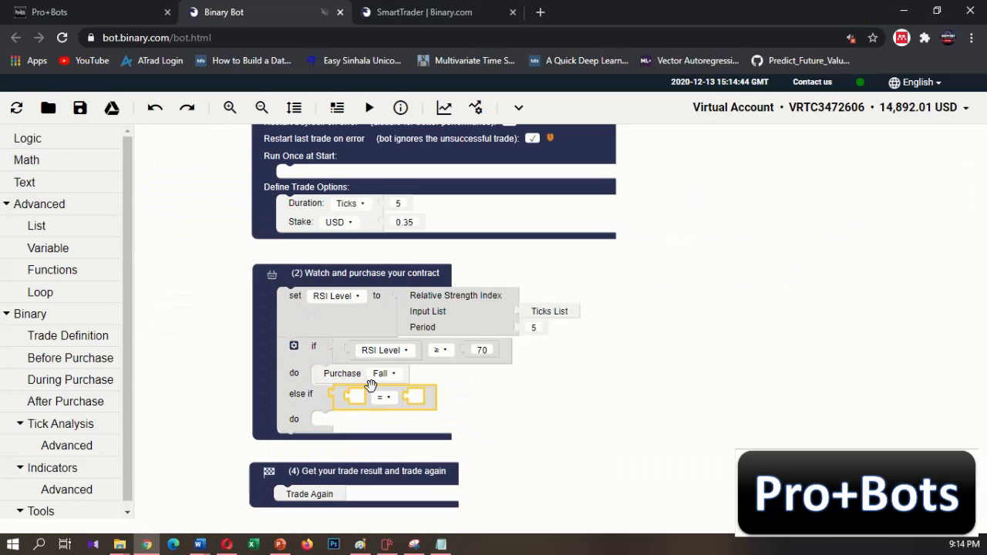
Place the RSI Level variable as the else if comparison's first operand and set the operator to ≤.
left_click(60, 248)
left_click_drag(183, 233, 393, 404)
left_click(442, 398)
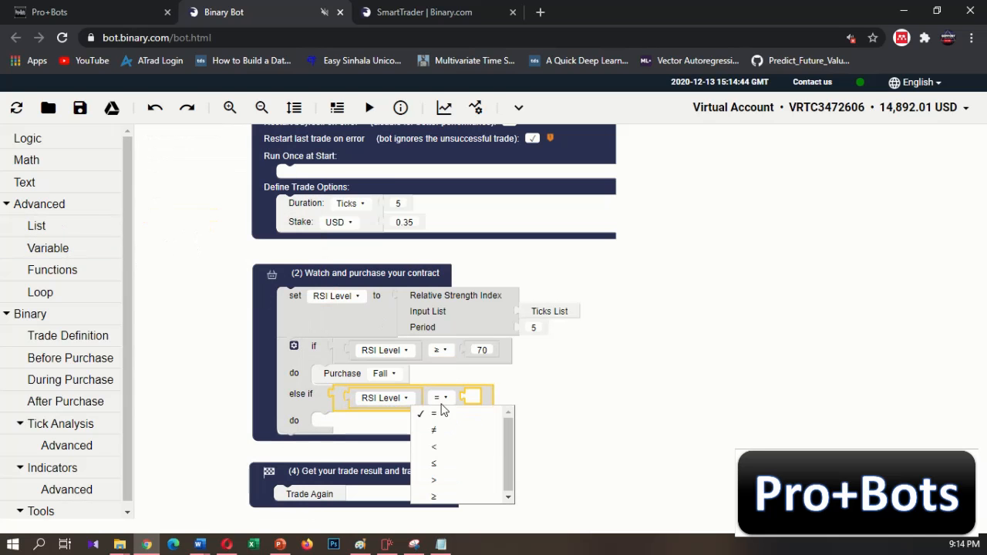
left_click(440, 465)
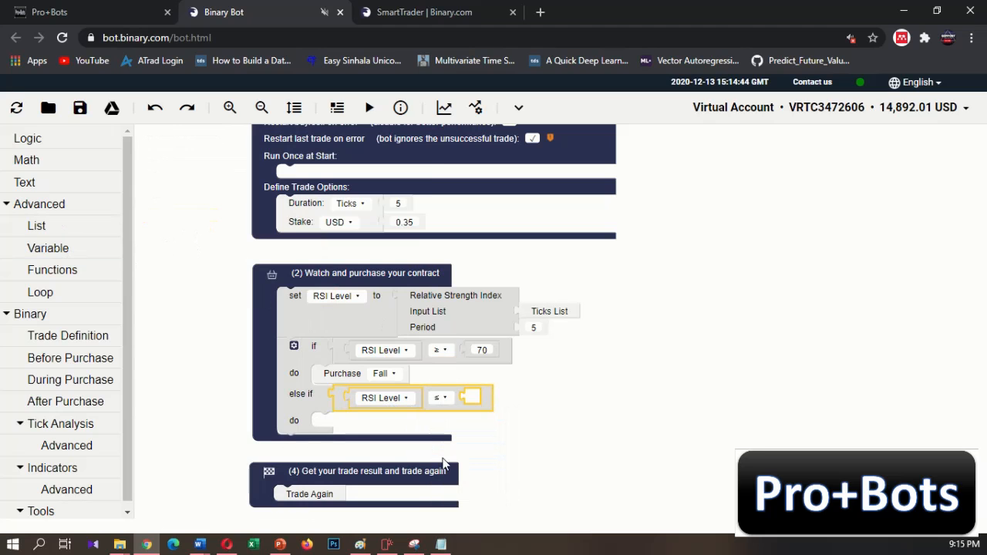
Attach a number block with the value 30 as the second operand of the else if comparison.
left_click(54, 174)
left_click_drag(181, 152, 486, 396)
left_click(478, 397)
type("30")
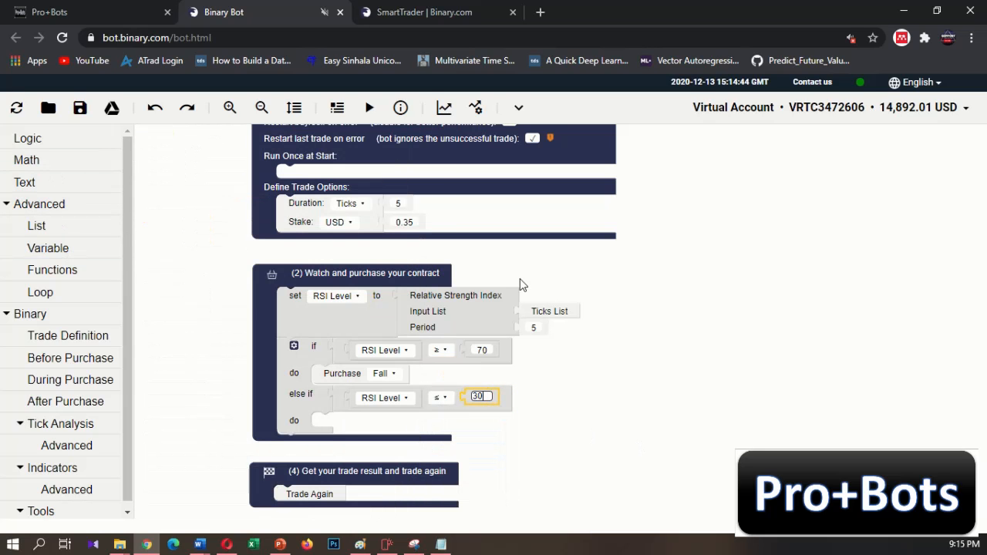
left_click(460, 431)
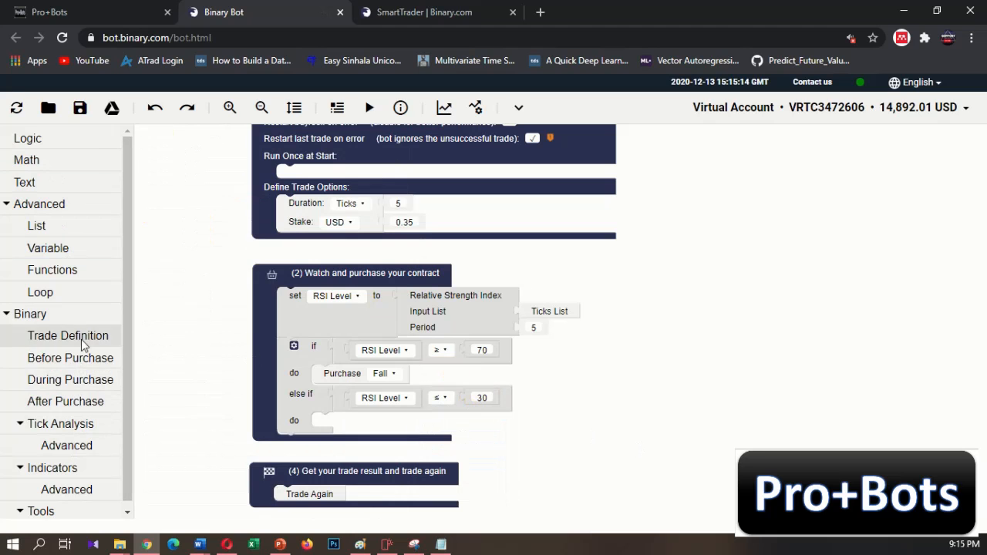
Add a Purchase block with the Rise contract to the do section of the else if branch.
left_click(75, 359)
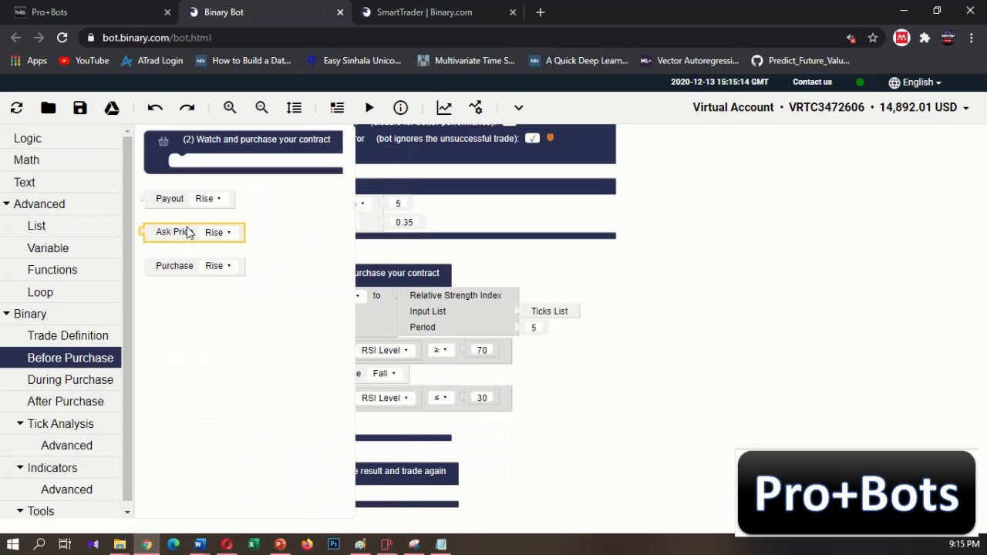
left_click_drag(175, 275, 346, 430)
left_click(540, 448)
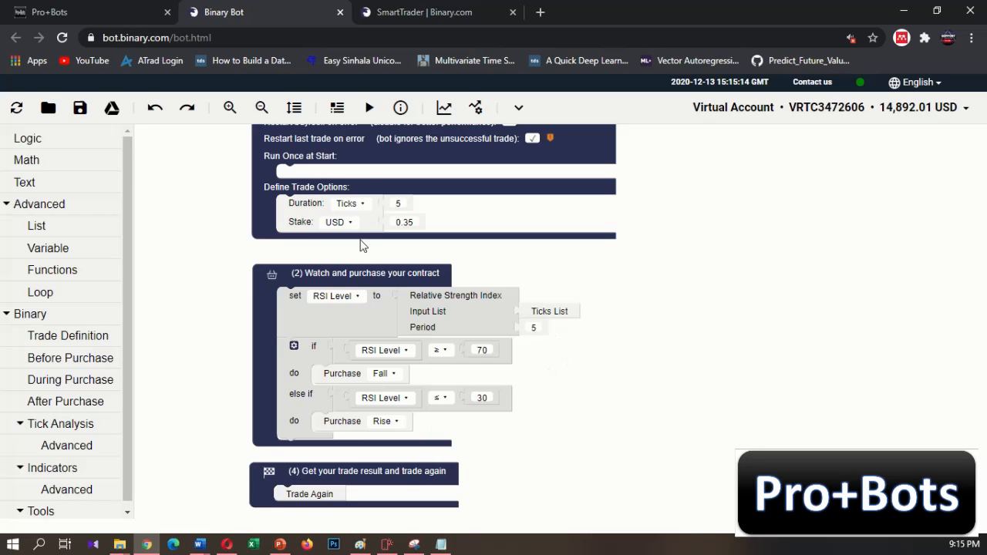
Review the trade definition and purchase conditions against the strategy notes in Notepad.
scroll(654, 332, "up", 3)
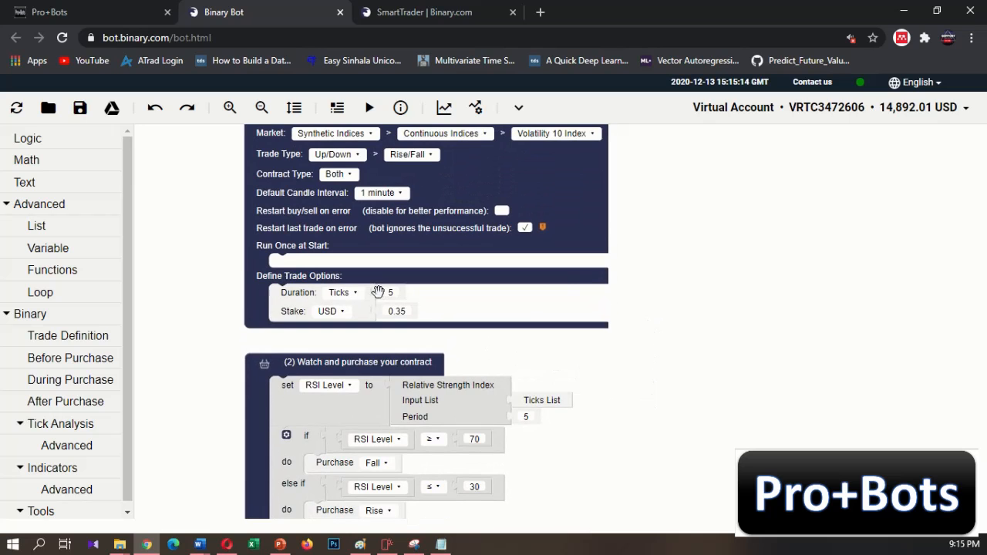
scroll(648, 424, "down", 2)
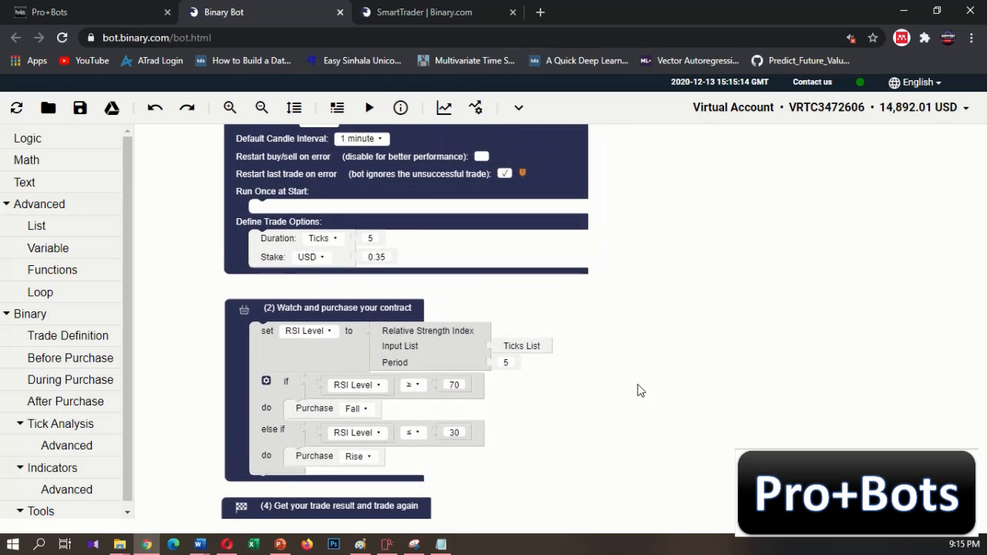
left_click(444, 542)
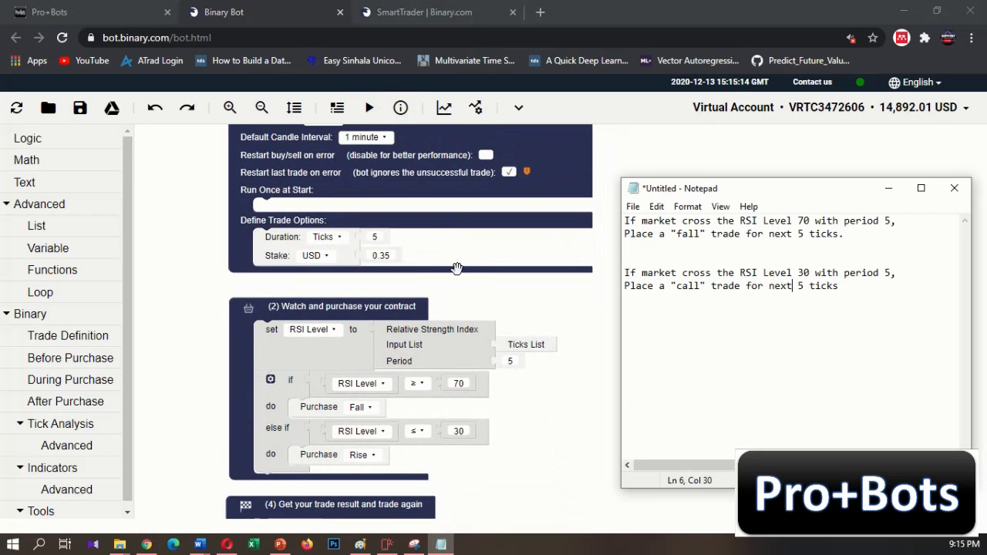
left_click_drag(471, 301, 449, 393)
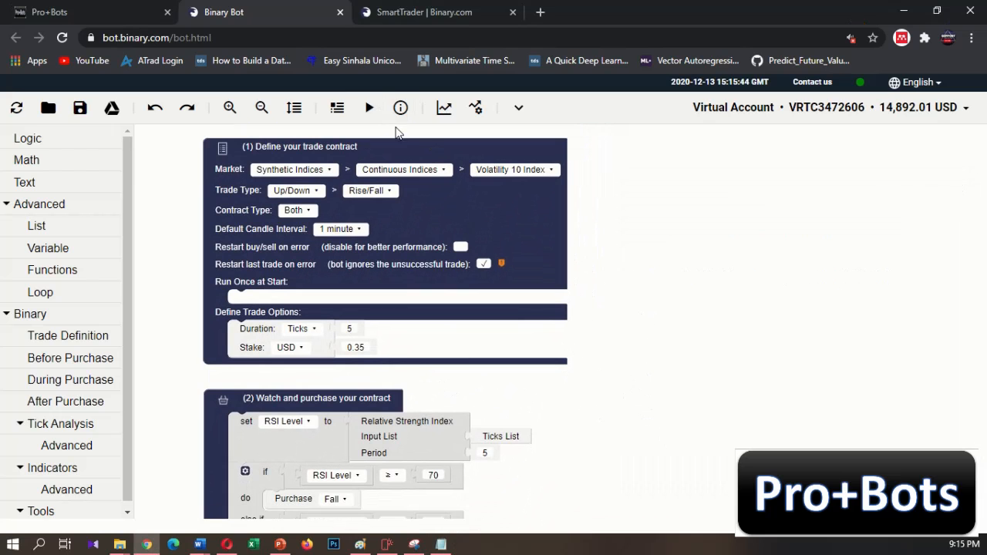
Open the chart window, move it beside the blocks, and set it to candles with a 1 minute interval.
left_click(441, 108)
left_click_drag(427, 106, 681, 104)
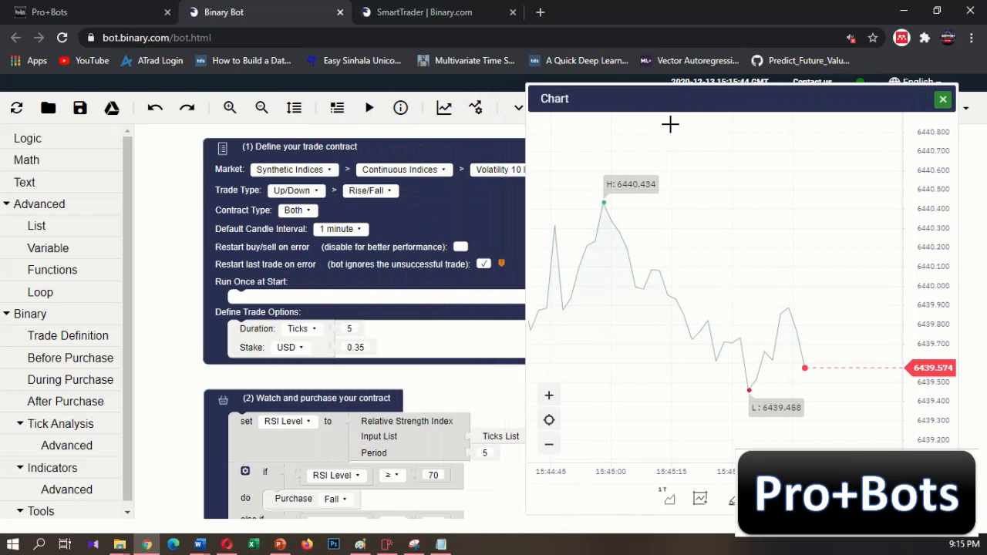
left_click(672, 501)
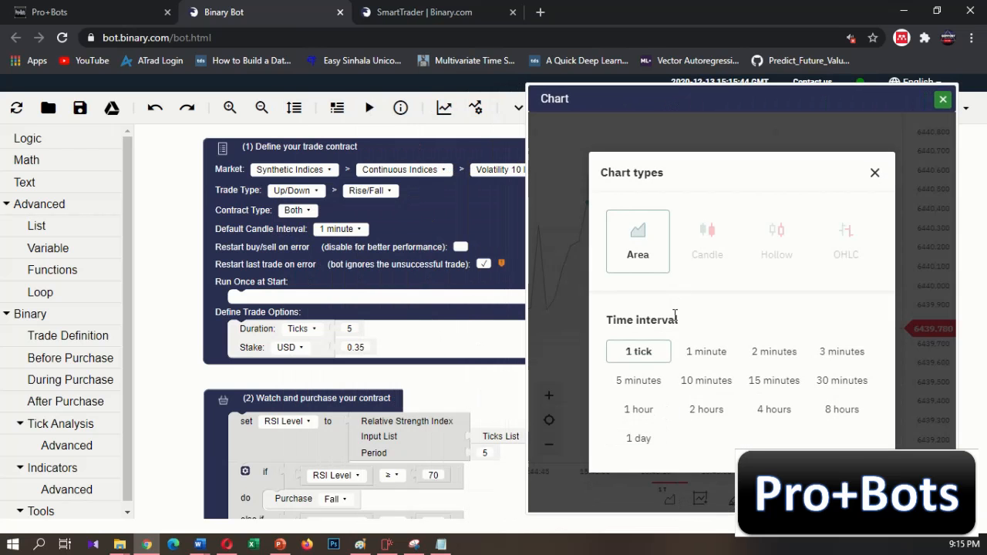
left_click(704, 359)
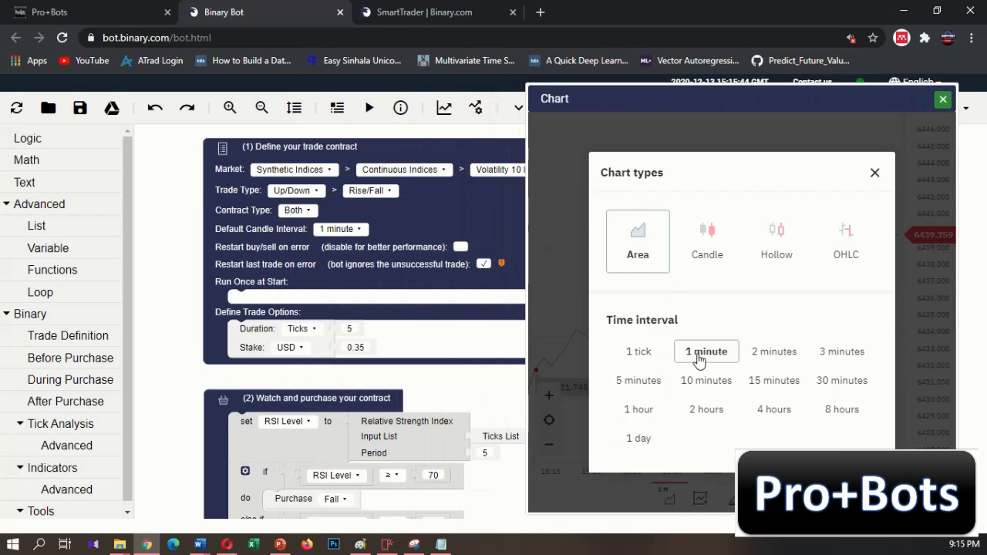
left_click(711, 239)
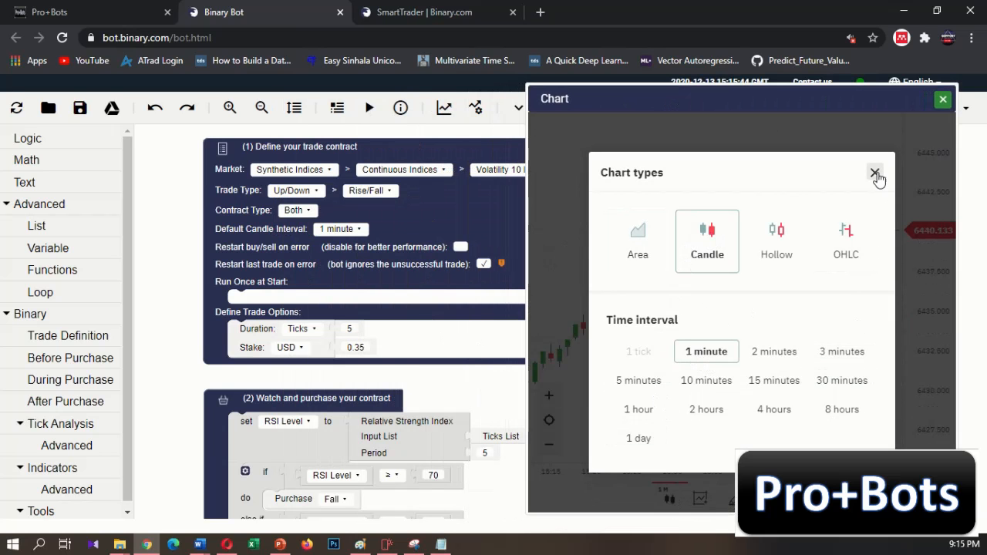
left_click(876, 173)
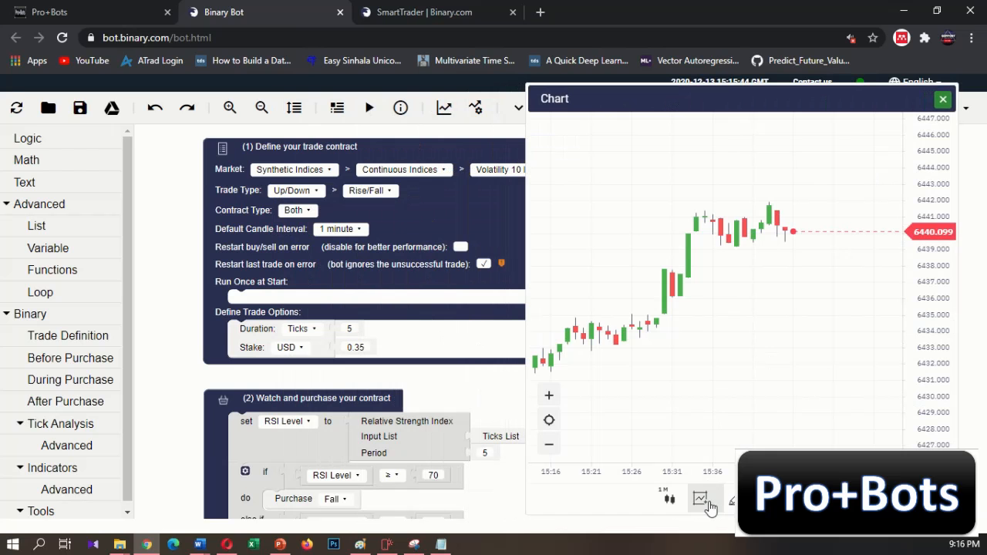
Search the chart's indicators for rsi and add the Relative Strength Index (RSI).
left_click(709, 503)
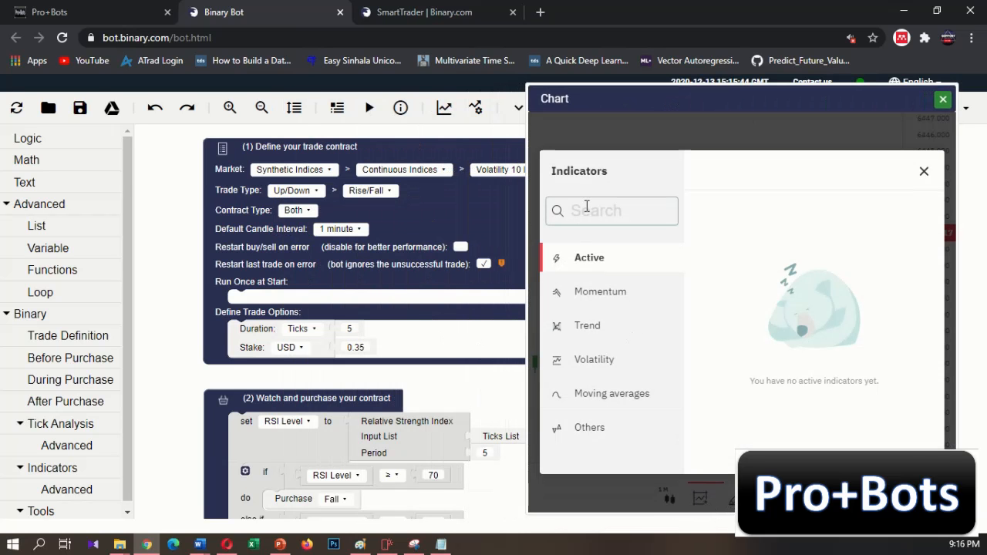
type("r")
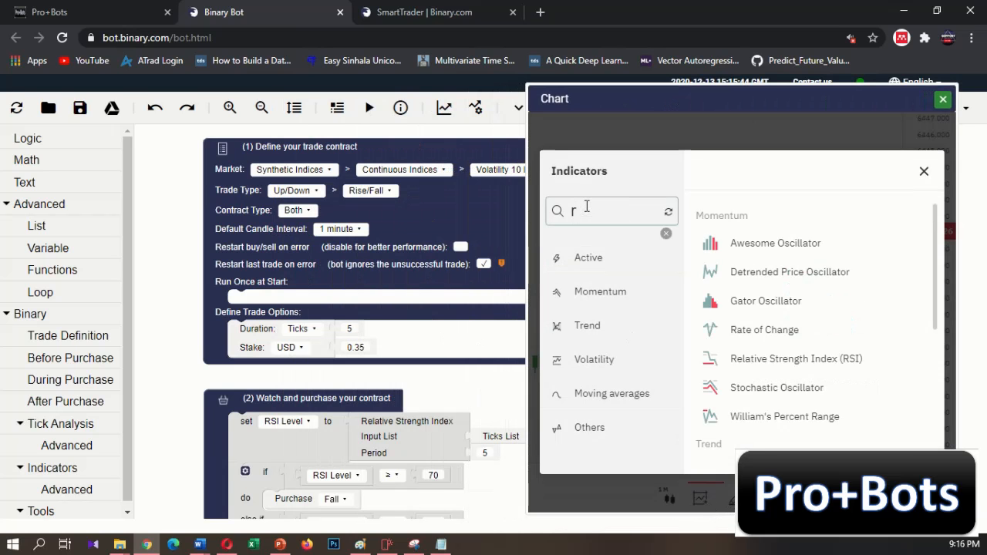
type("si")
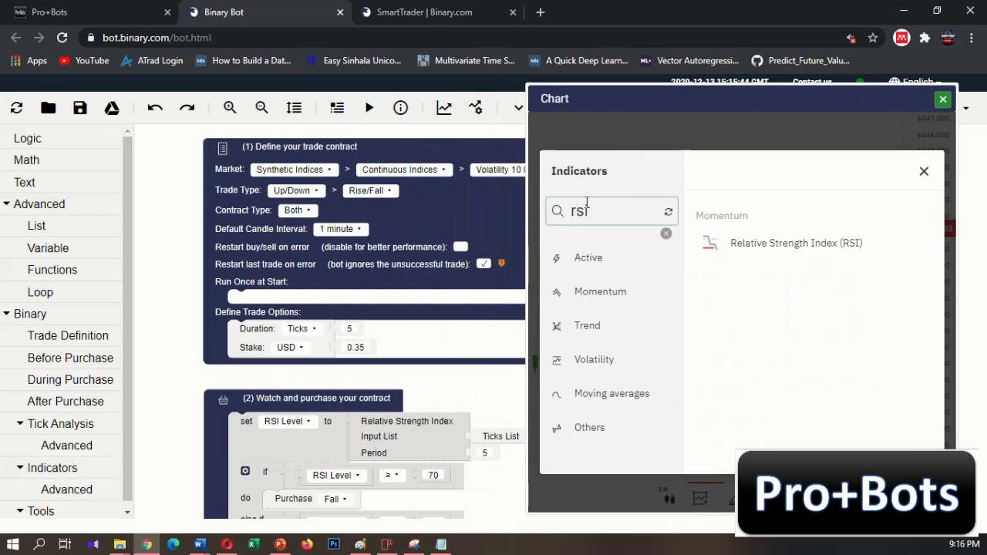
left_click(821, 244)
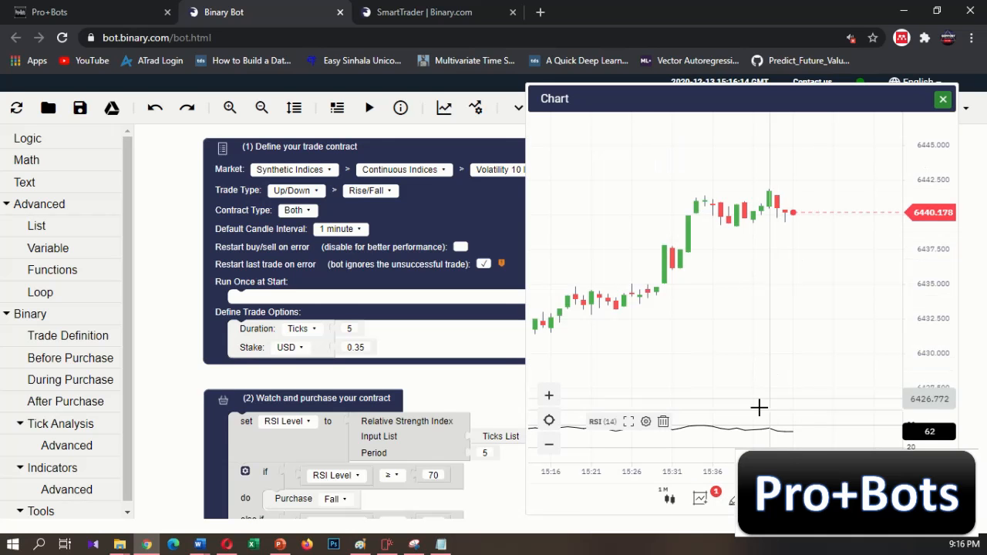
Set the chart's RSI indicator period to 5 and close its settings.
left_click(646, 423)
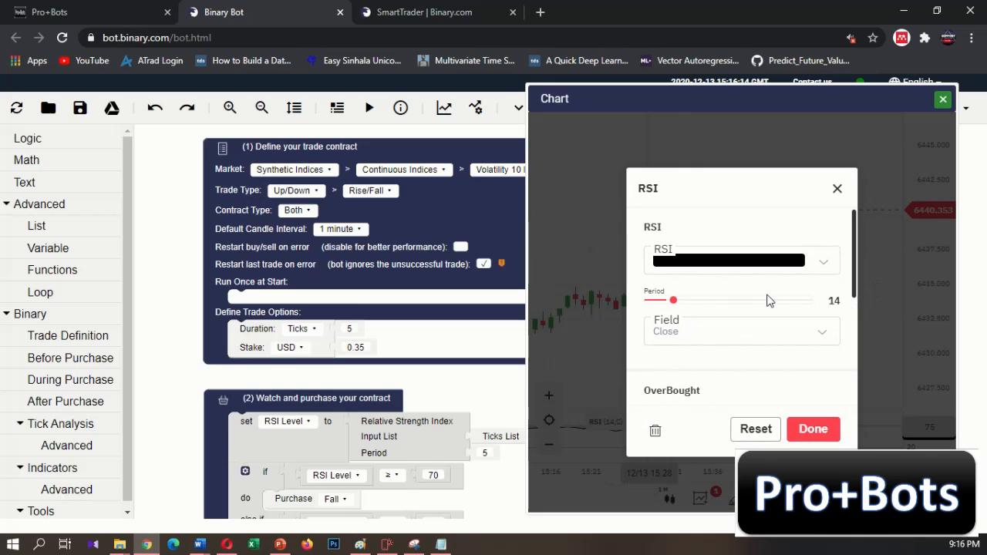
left_click(666, 302)
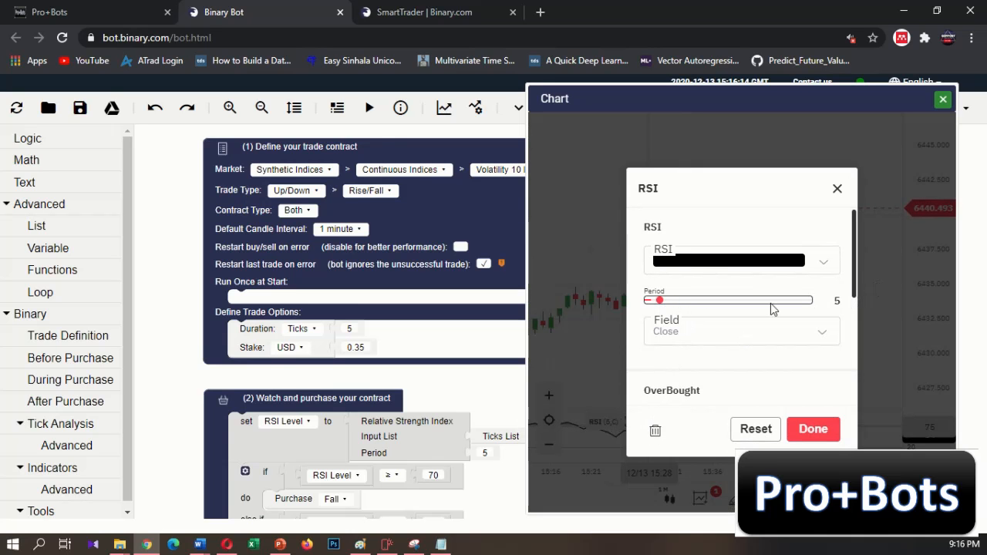
left_click_drag(854, 295, 846, 369)
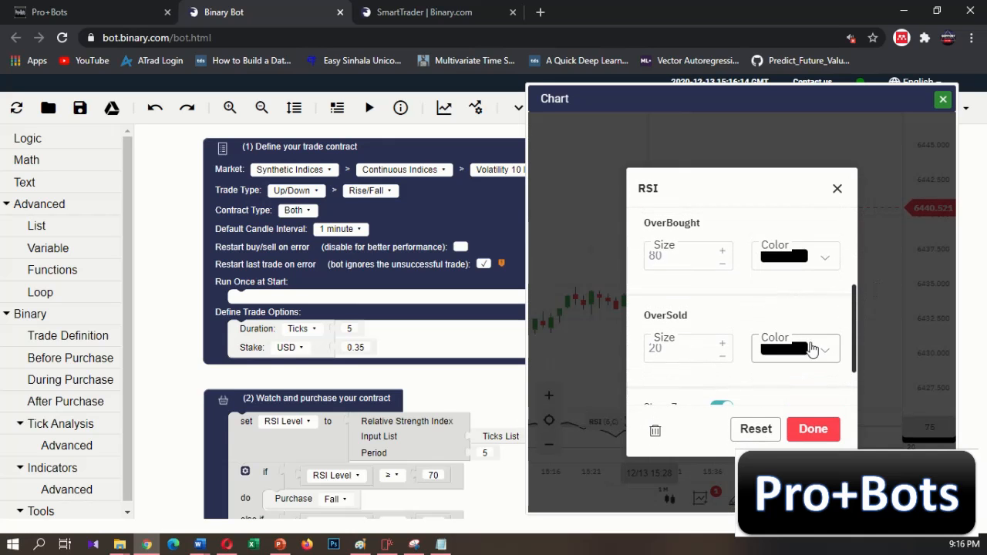
left_click(591, 264)
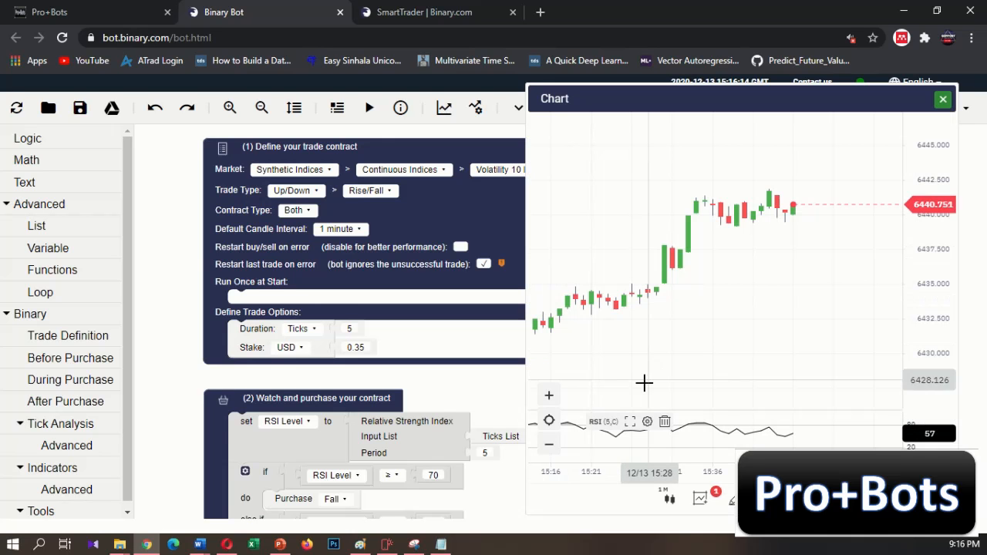
Try to lower the RSI indicator's OverBought level to 70, raise its OverSold level, and apply the settings.
left_click(647, 421)
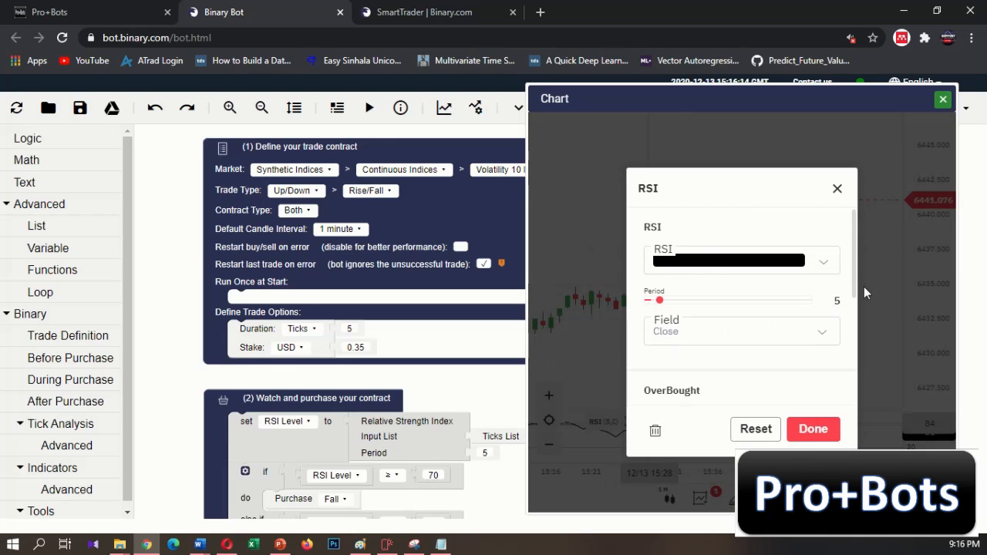
scroll(854, 295, "down", 2)
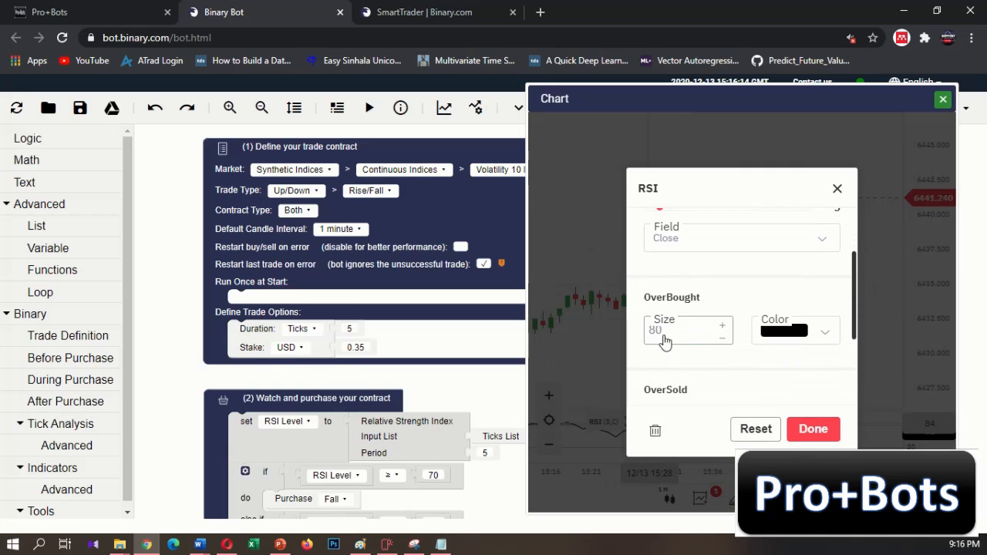
left_click(725, 340)
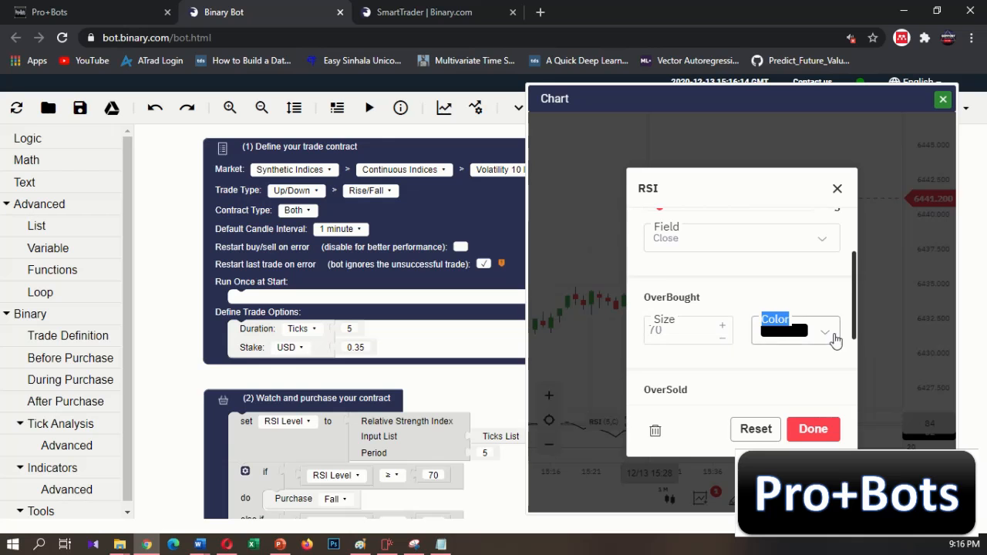
scroll(854, 331, "down", 2)
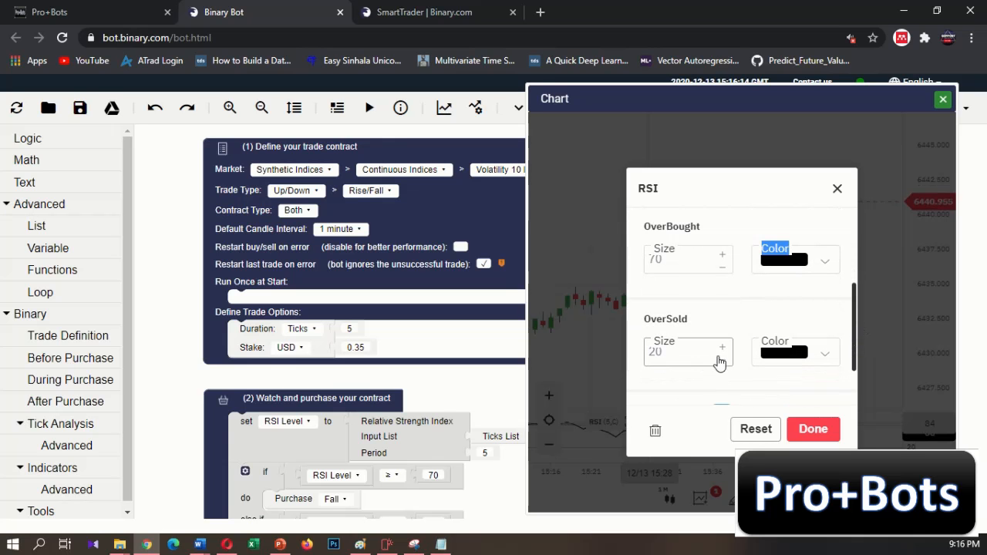
left_click(724, 348)
left_click(725, 349)
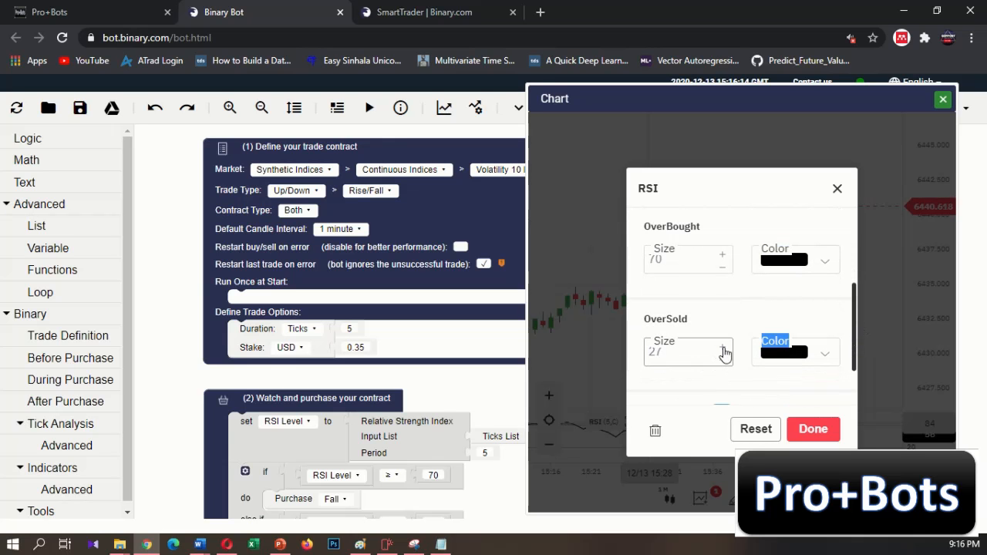
left_click_drag(856, 351, 856, 267)
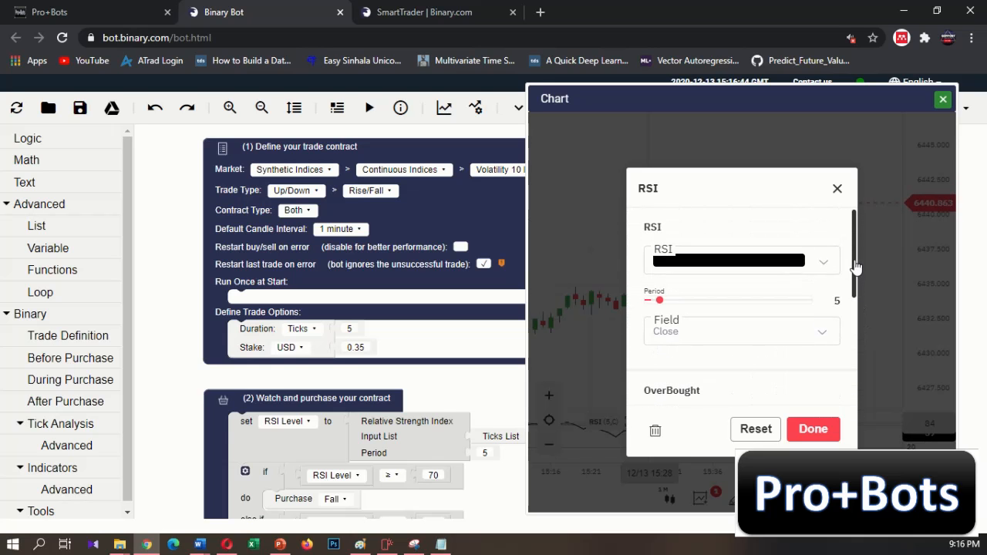
left_click(814, 429)
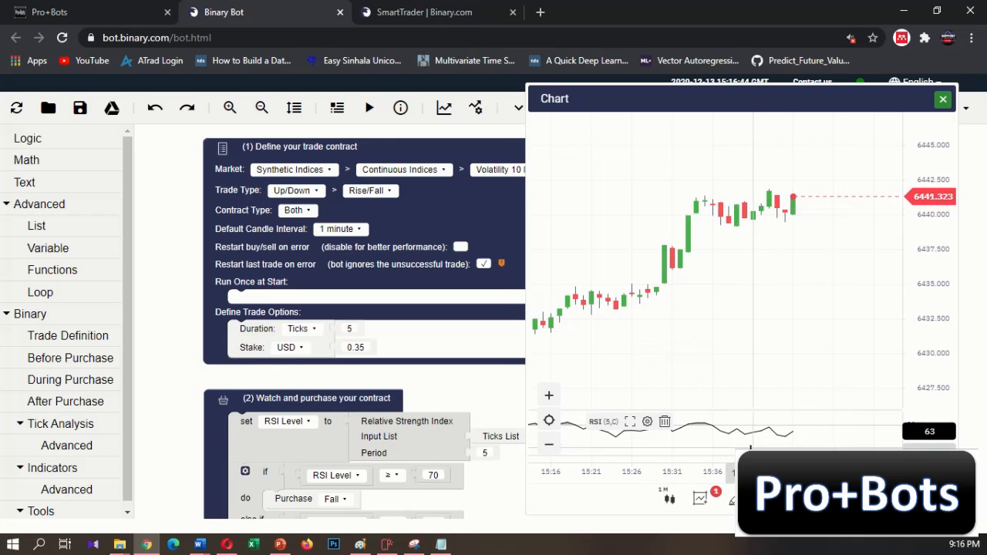
Try to set the chart's RSI indicator levels to OverBought 70 and OverSold 30, and apply the settings.
scroll(704, 354, "down", 5)
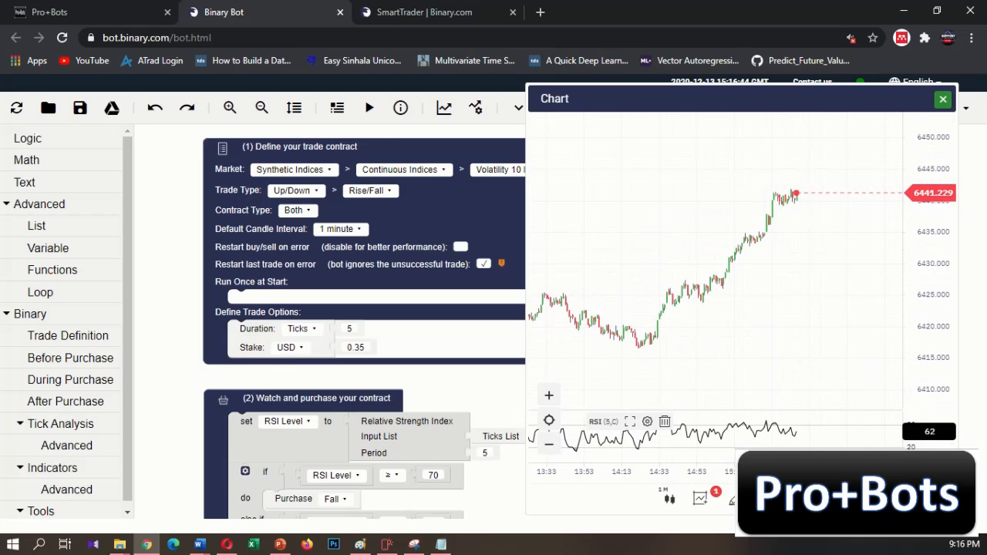
scroll(663, 309, "down", 3)
left_click(647, 421)
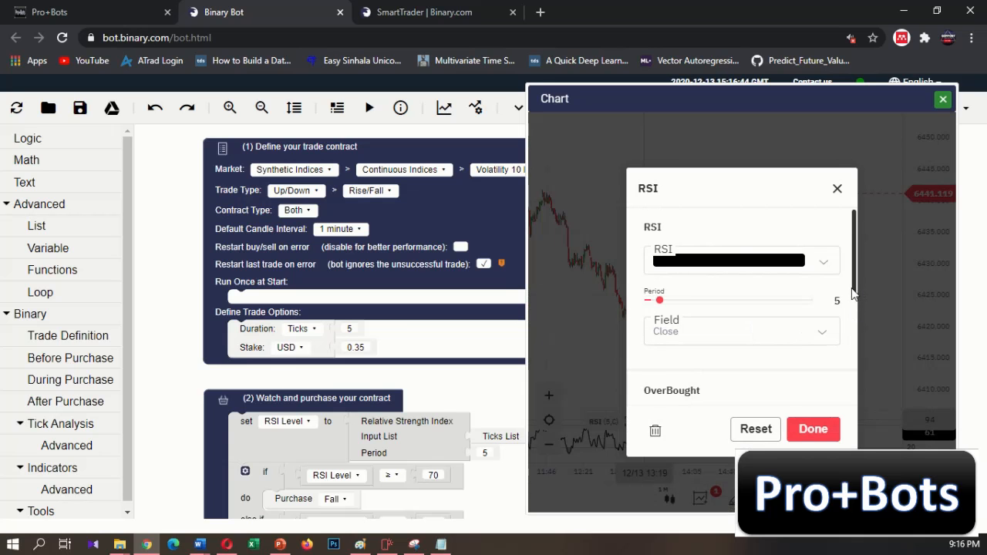
scroll(672, 330, "down", 2)
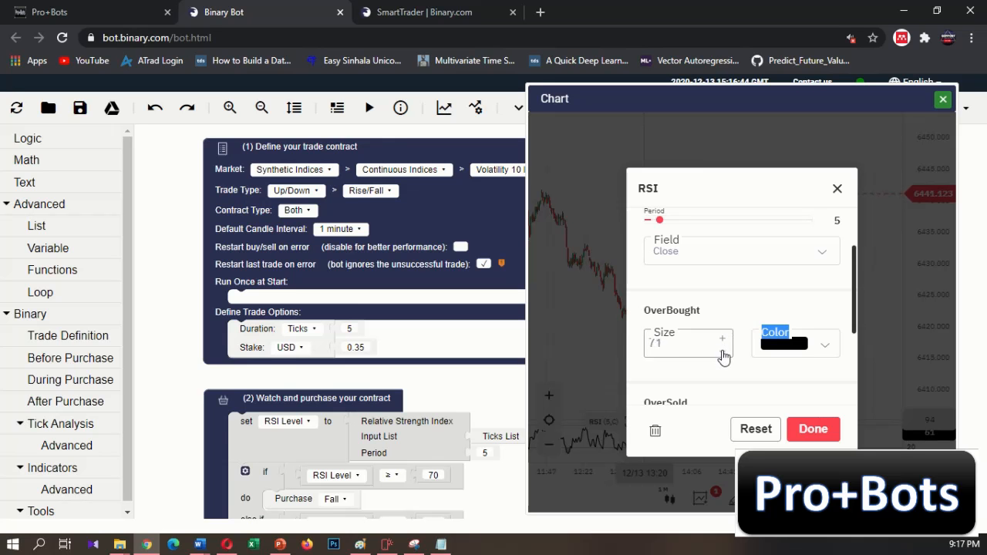
scroll(854, 330, "down", 3)
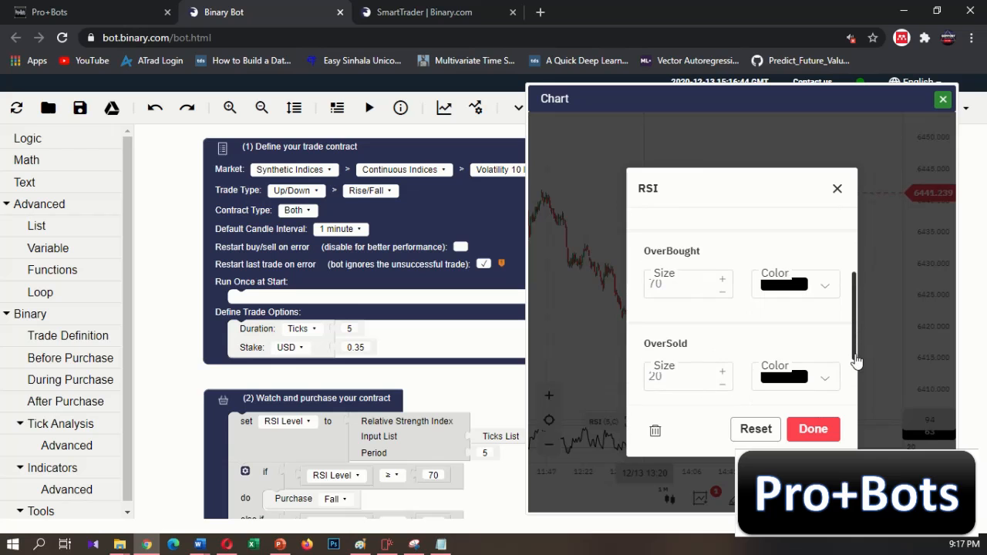
double_click(722, 333)
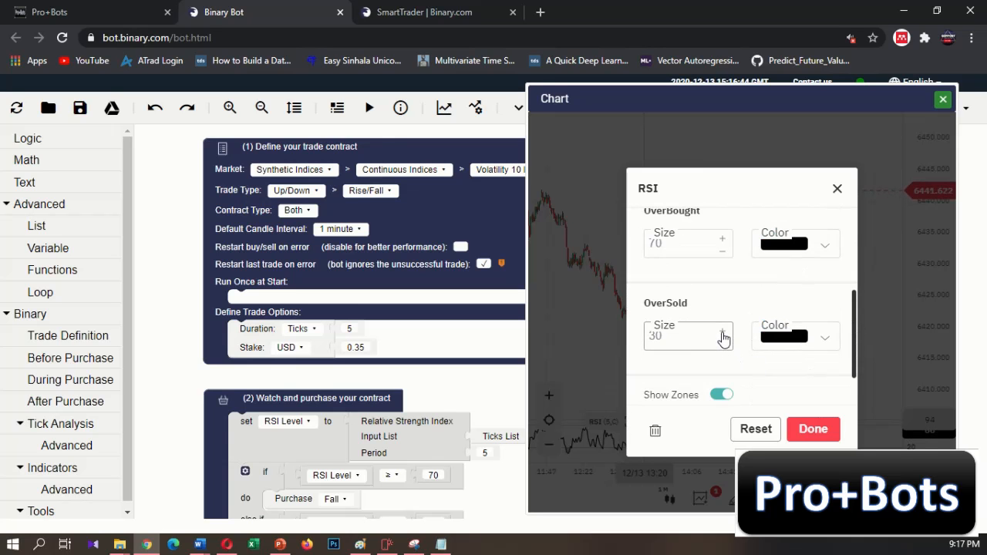
left_click(812, 430)
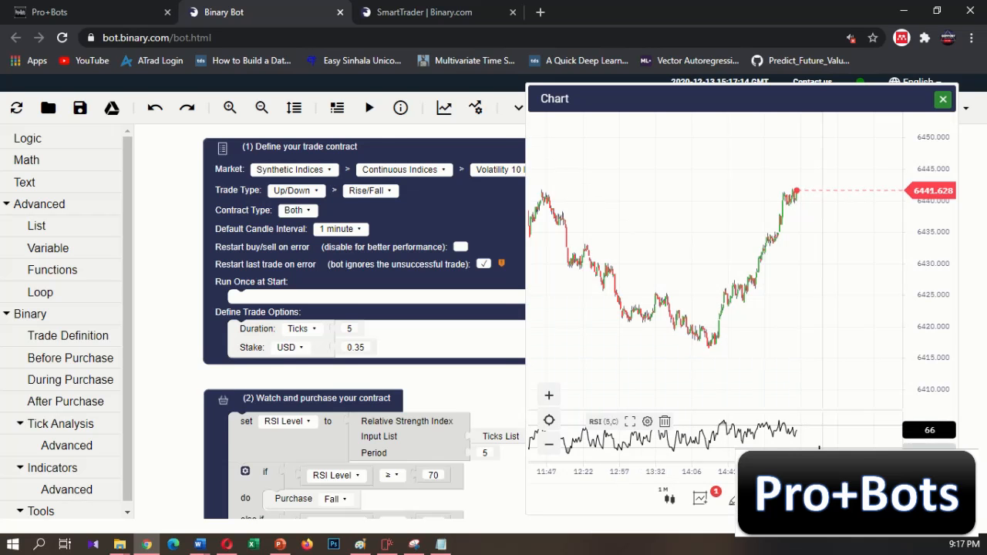
Reopen the chart's RSI indicator settings to check the OverBought level, and close them without changes.
scroll(804, 435, "down", 3)
scroll(863, 445, "up", 1)
scroll(867, 442, "up", 2)
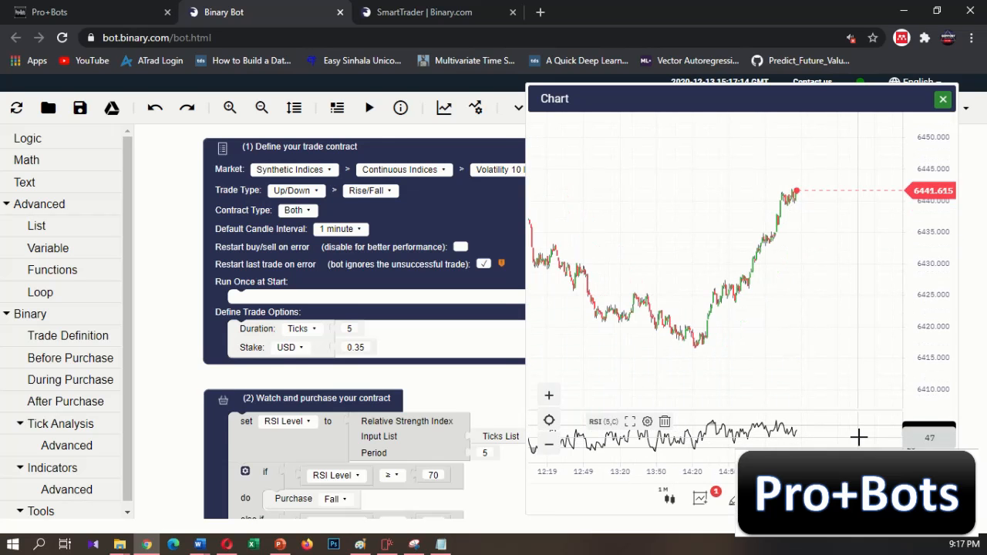
left_click(647, 423)
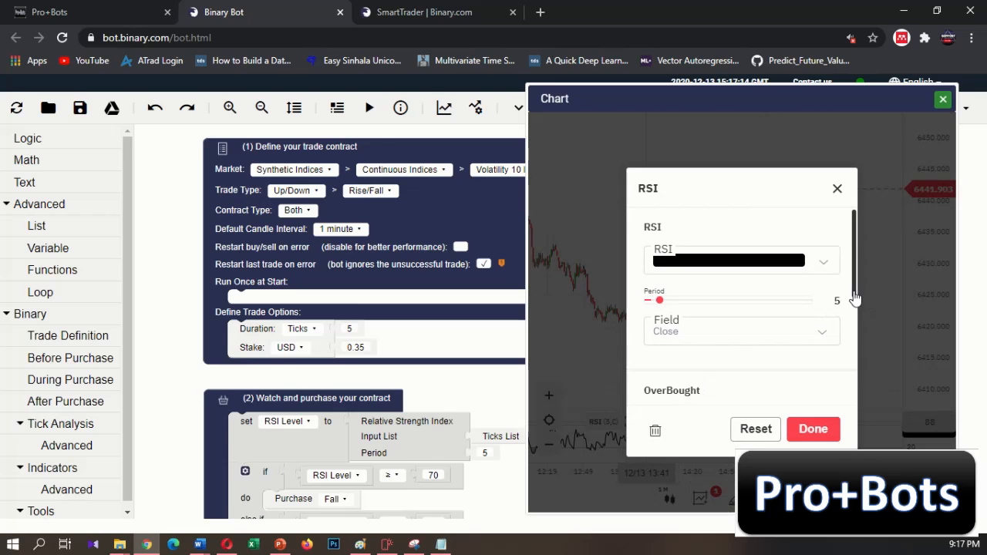
left_click_drag(854, 300, 858, 321)
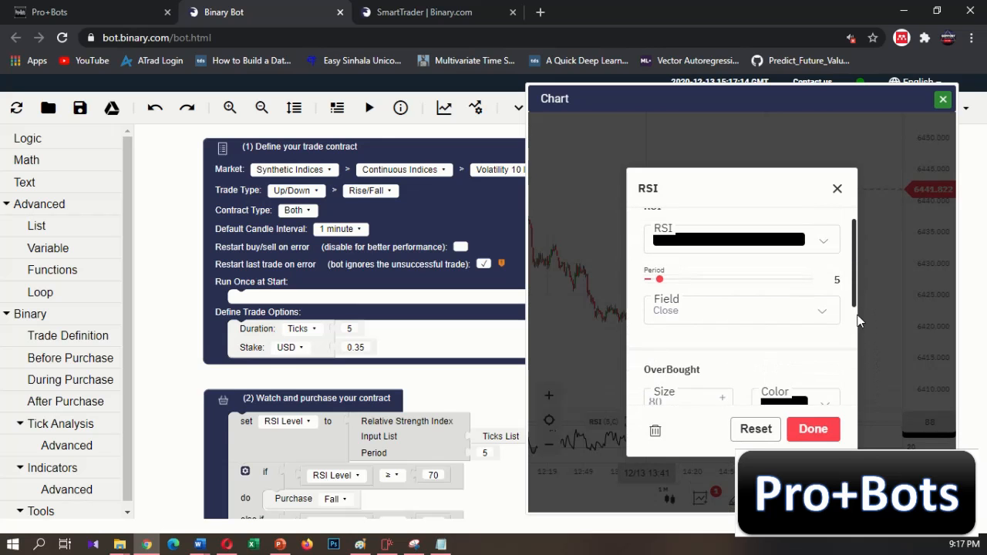
left_click(838, 188)
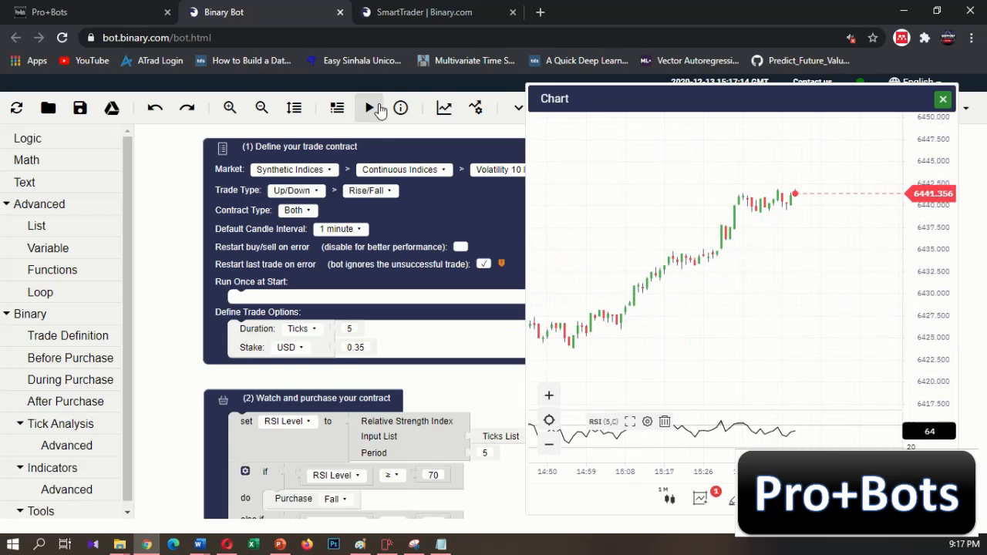
Run the bot and arrange its Summary window beside the chart, with the chart in front.
left_click(370, 108)
left_click_drag(452, 88, 394, 88)
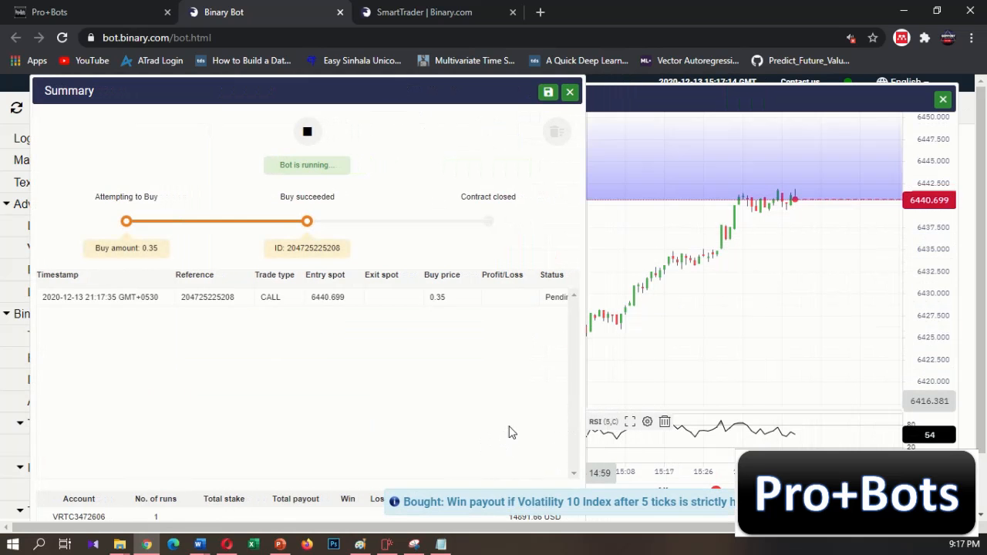
left_click(714, 298)
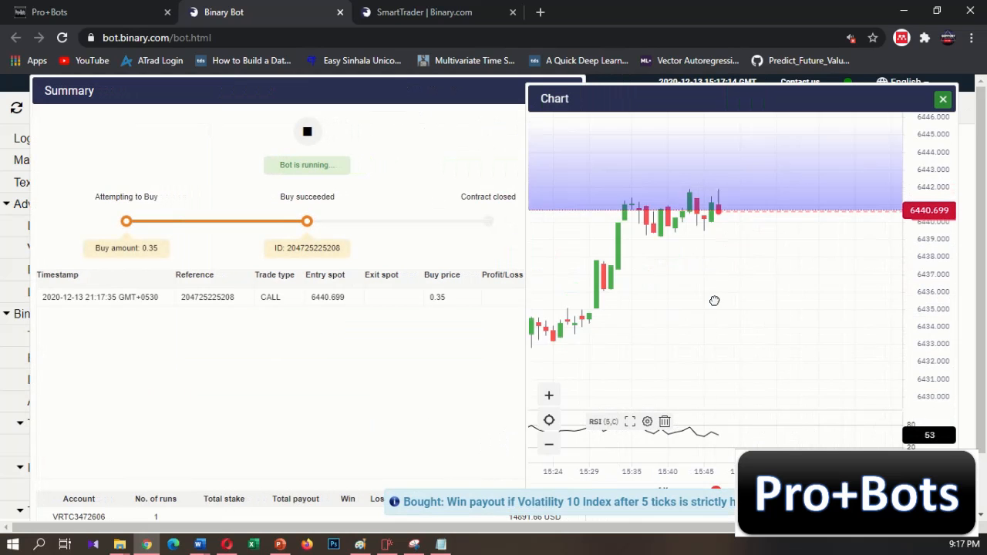
scroll(782, 295, "up", 3)
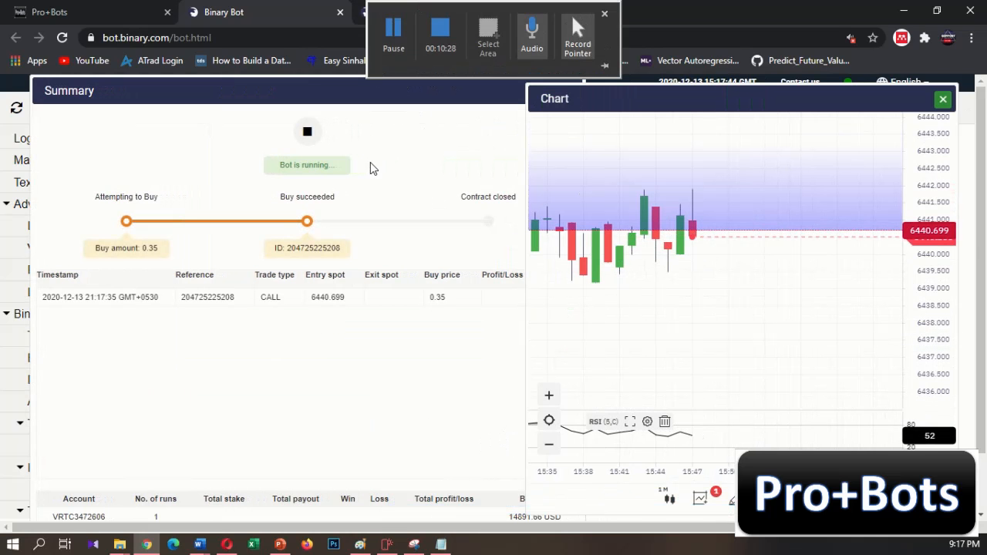
Detach the SmartTrader page into its own browser window and place it side by side with the Binary Bot window.
left_click(447, 11)
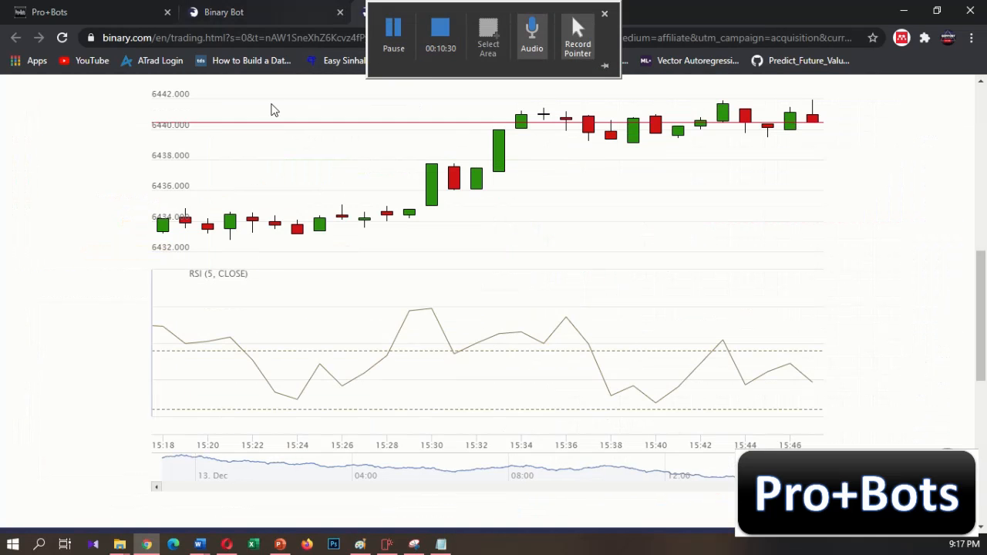
left_click_drag(420, 11, 647, 4)
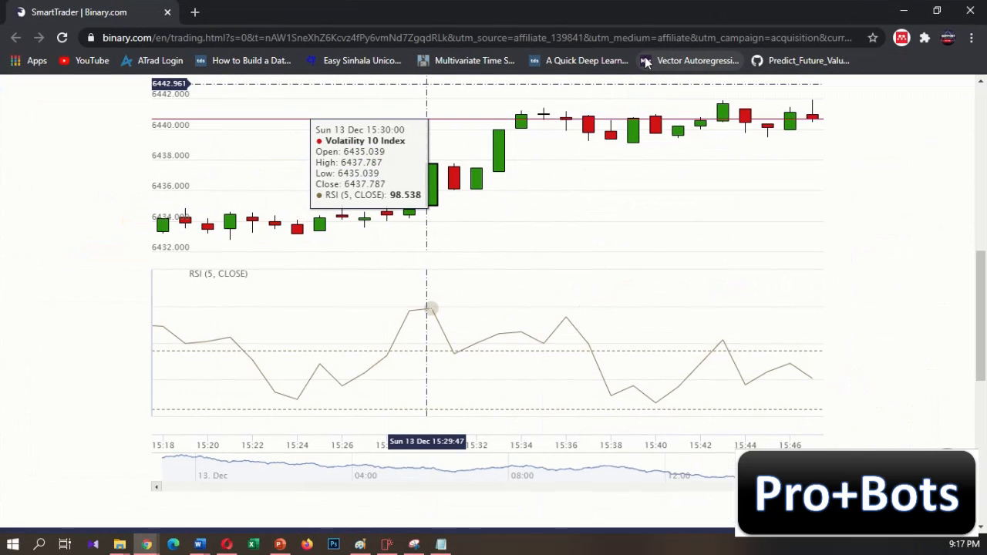
key("super+Right")
left_click(344, 352)
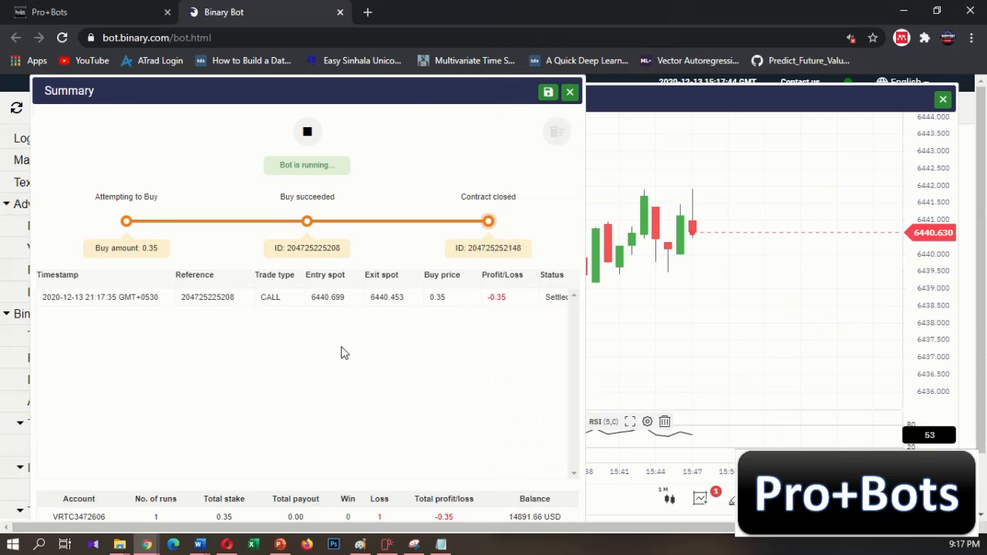
key("super+Left")
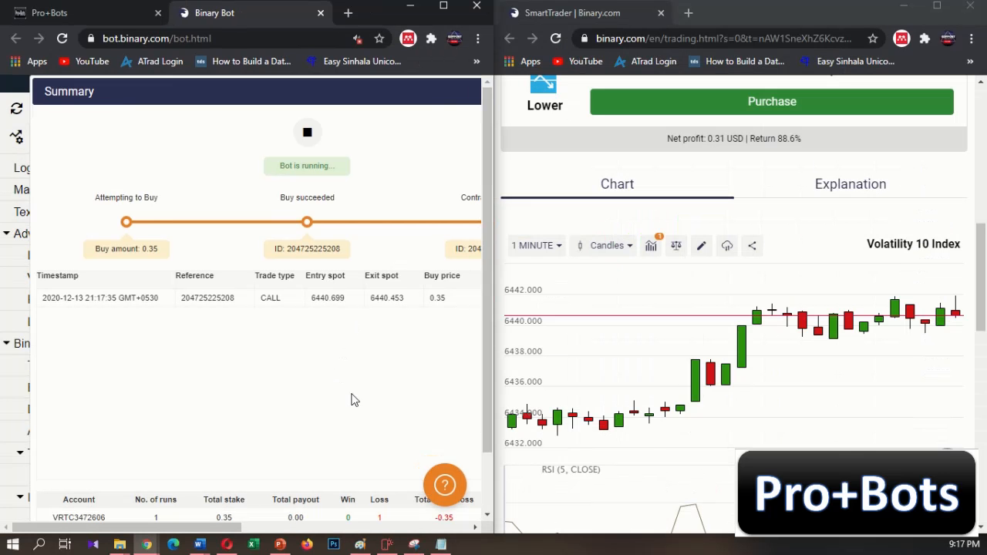
Widen the time range of the SmartTrader chart so it starts shortly before 14:00, showing more RSI history.
left_click_drag(805, 355, 769, 417)
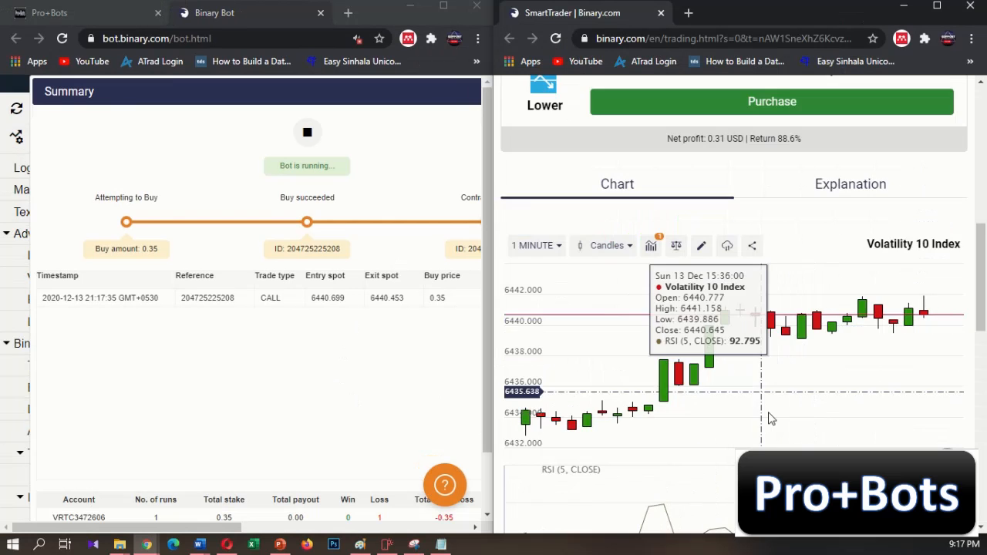
scroll(771, 412, "down", 3)
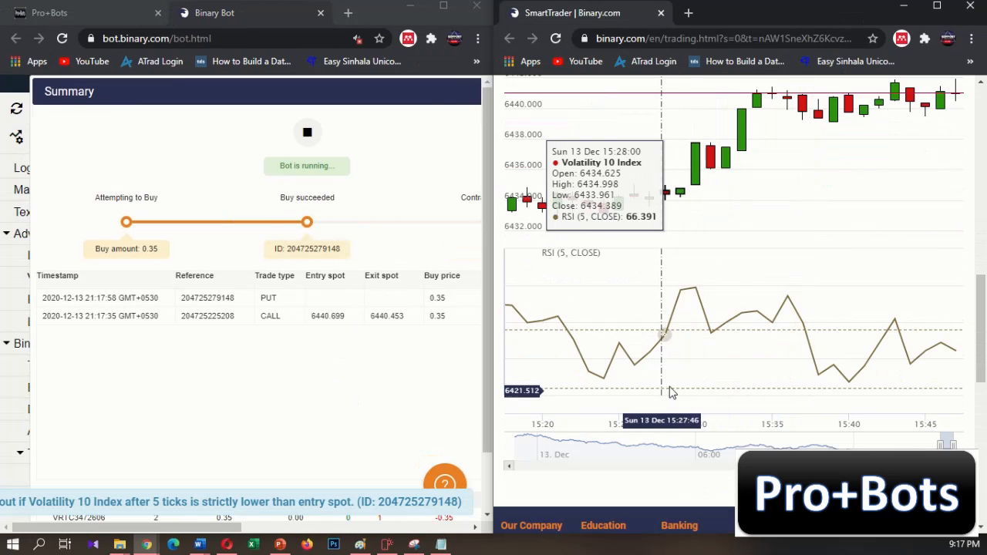
scroll(670, 393, "down", 1)
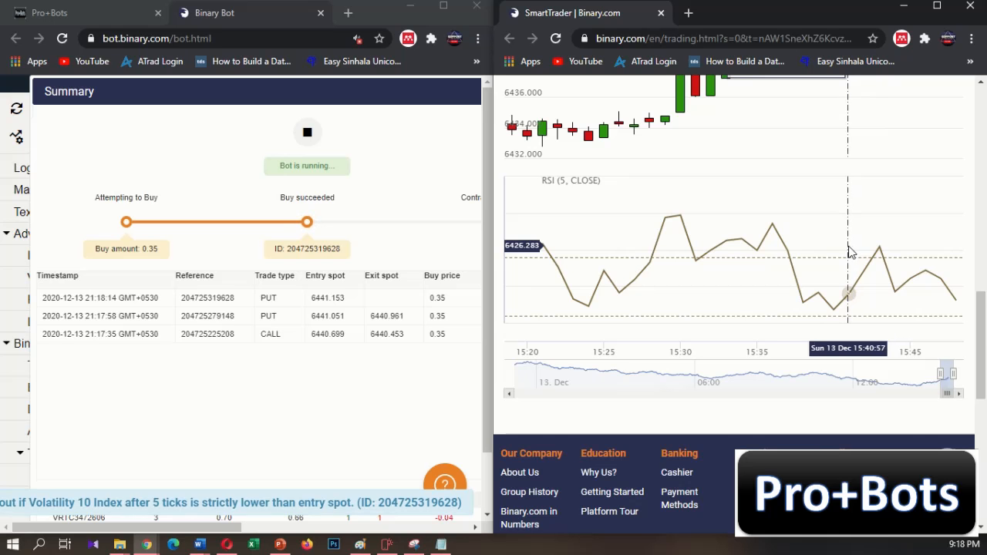
scroll(849, 251, "up", 2)
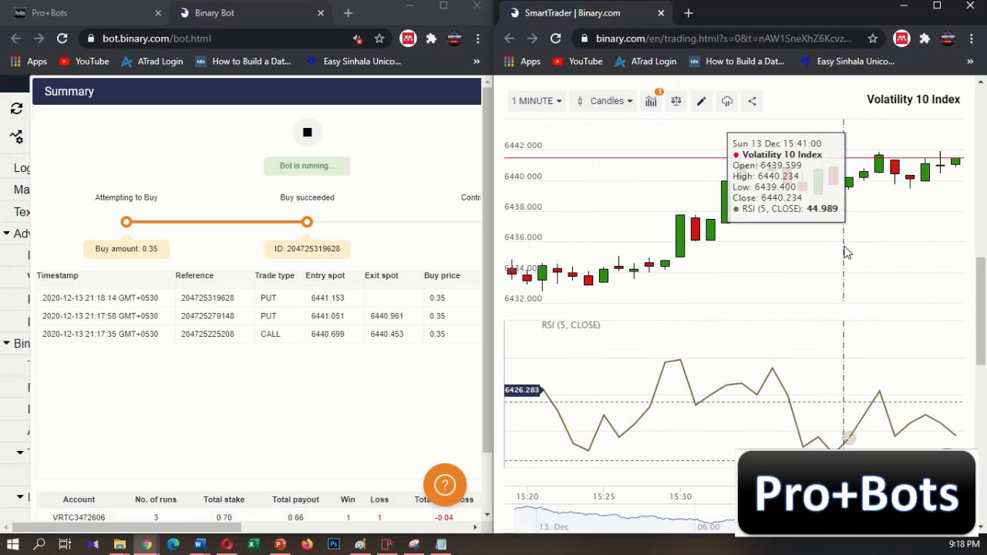
scroll(848, 251, "down", 2)
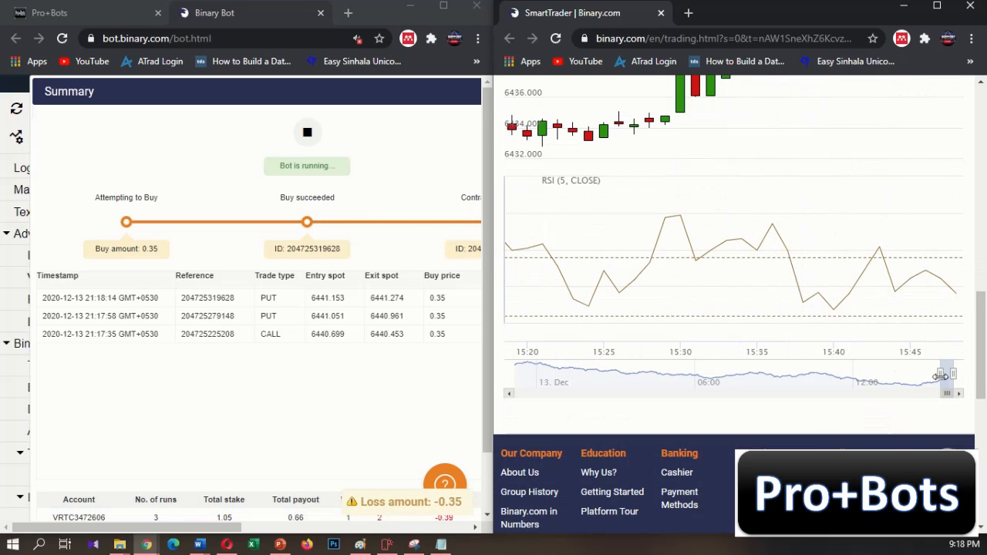
left_click_drag(941, 376, 903, 377)
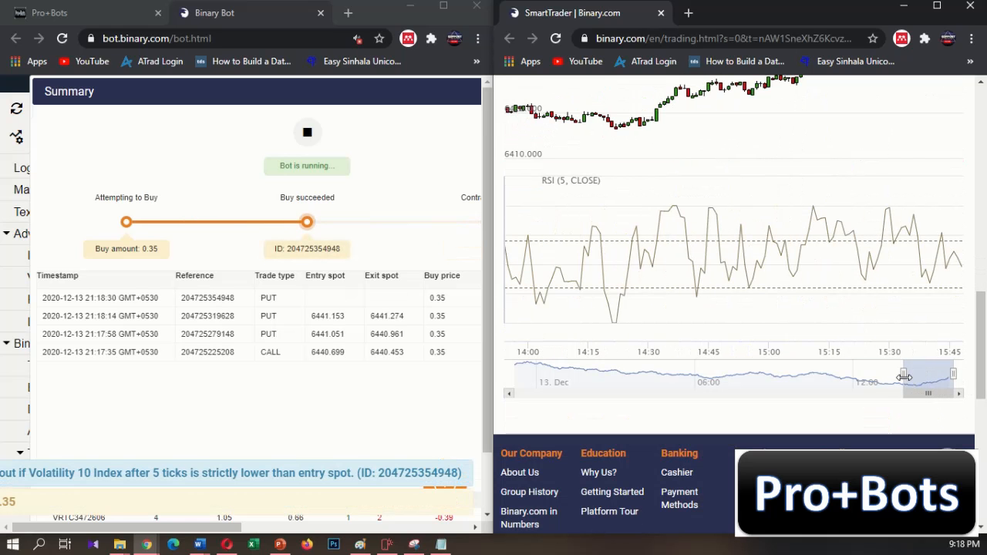
Check the levels in the settings of SmartTrader's active Relative Strength Index indicator and accept them.
scroll(678, 301, "up", 2)
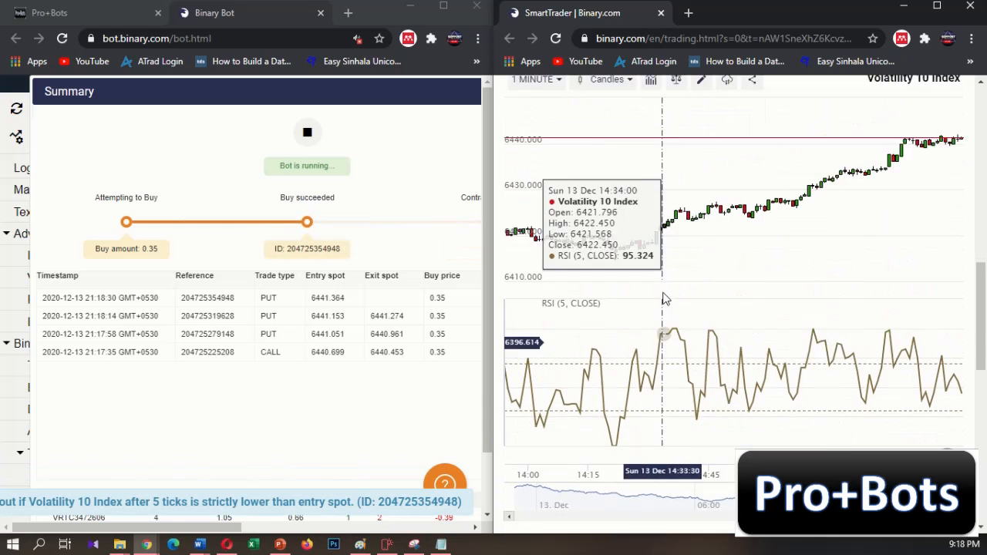
scroll(665, 299, "up", 3)
left_click(652, 246)
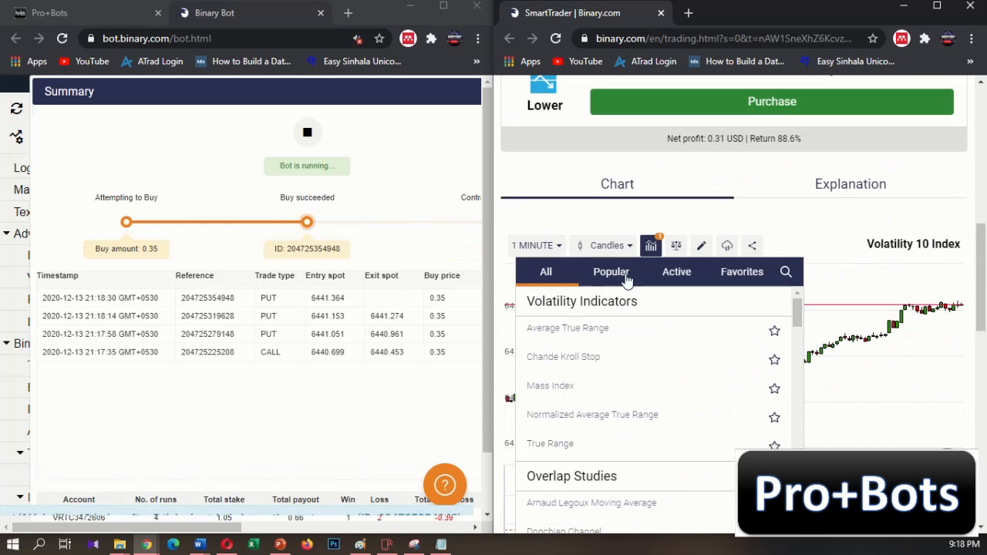
scroll(668, 326, "down", 3)
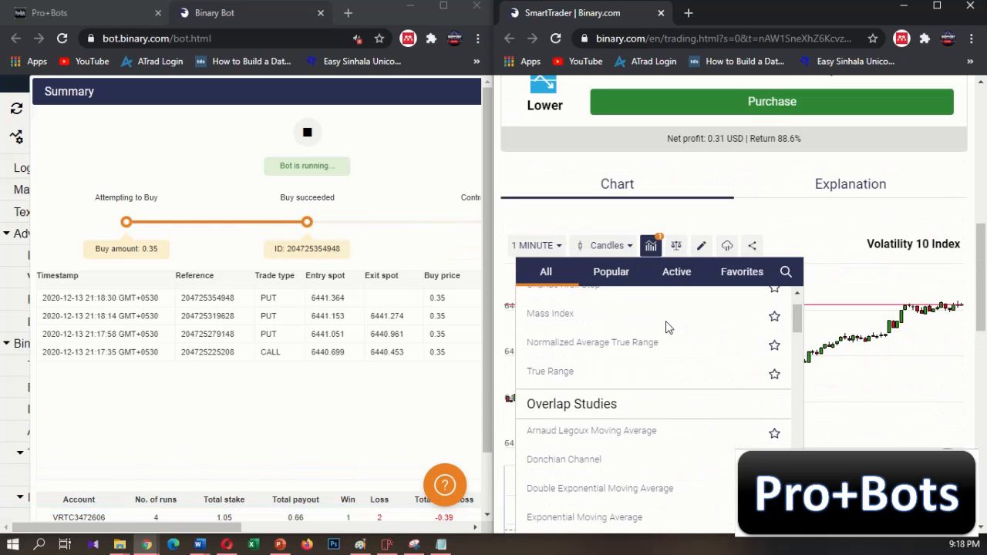
scroll(668, 324, "up", 3)
left_click(679, 277)
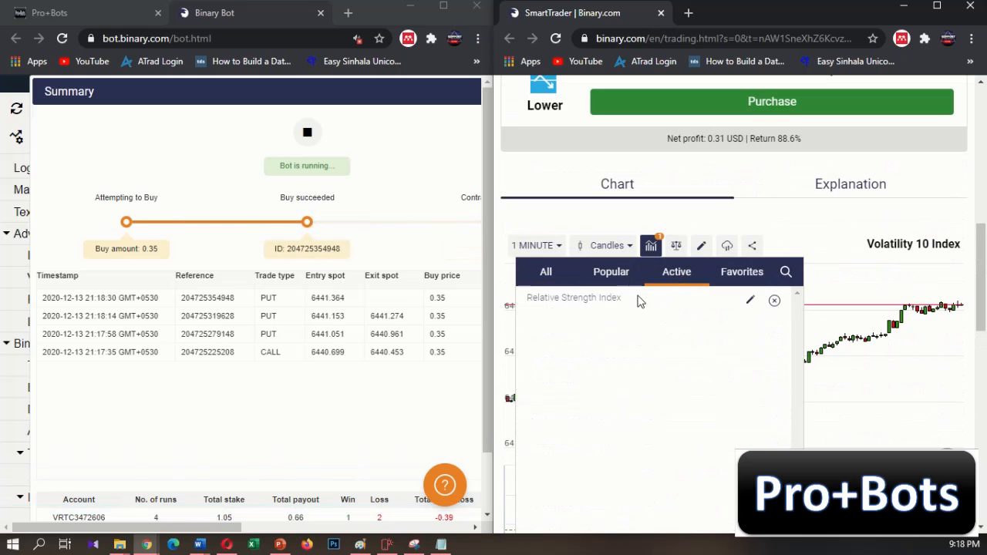
left_click(751, 301)
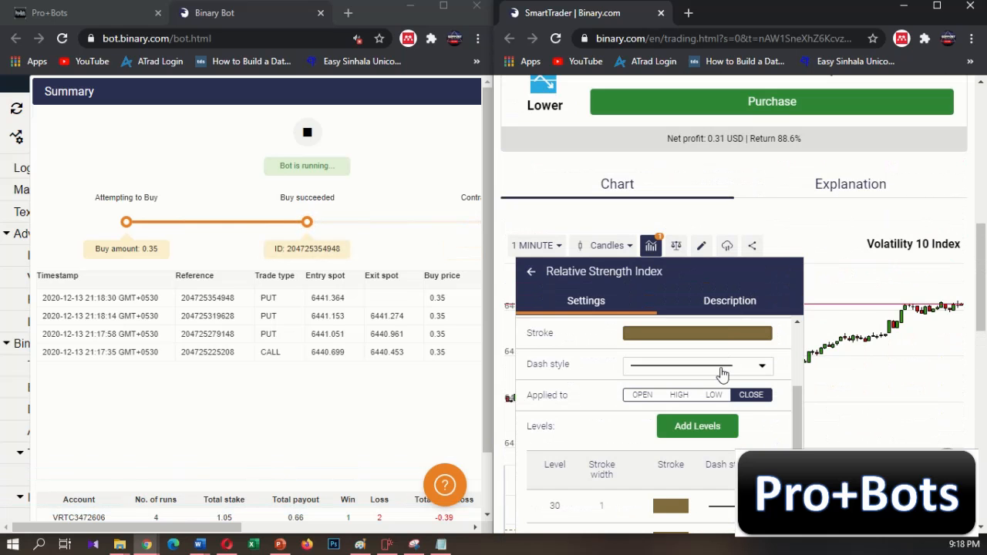
scroll(694, 386, "down", 3)
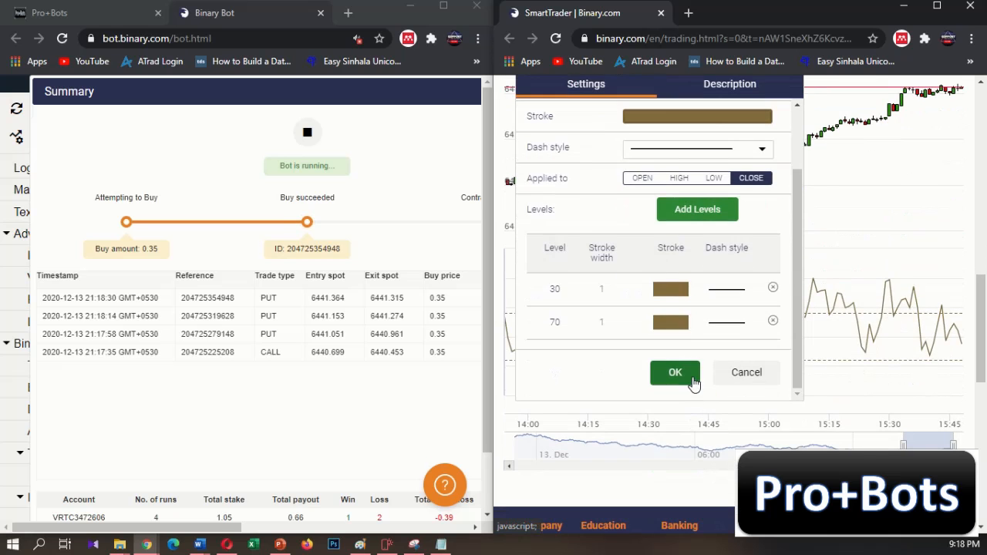
left_click(693, 382)
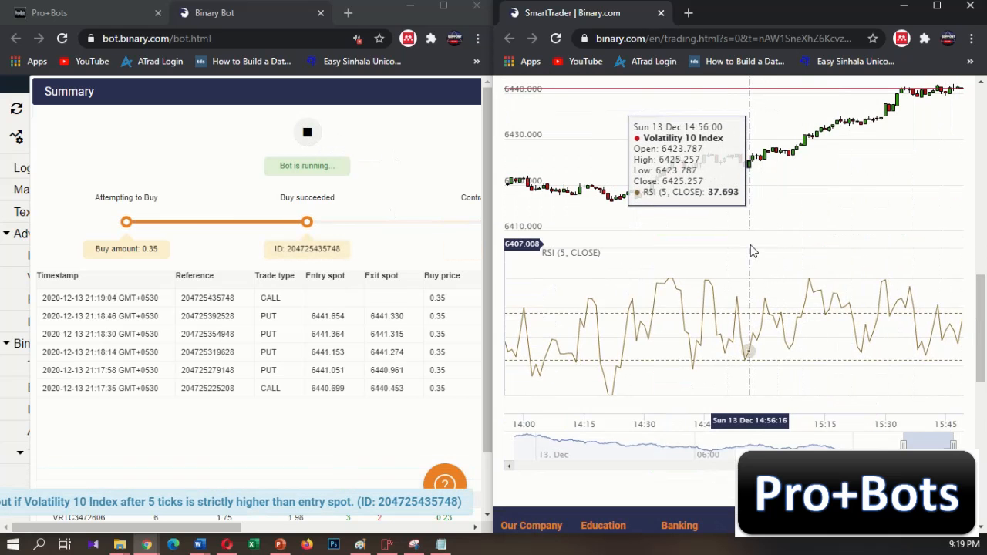
Review the SmartTrader trade parameters, price candles and RSI curve while the bot is running.
scroll(832, 308, "up", 2)
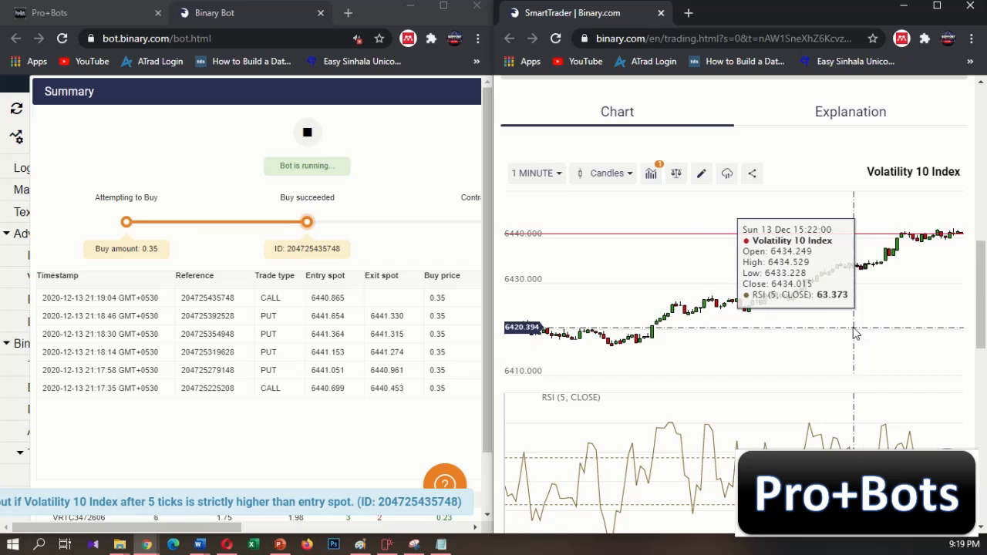
scroll(853, 332, "down", 2)
scroll(848, 328, "up", 3)
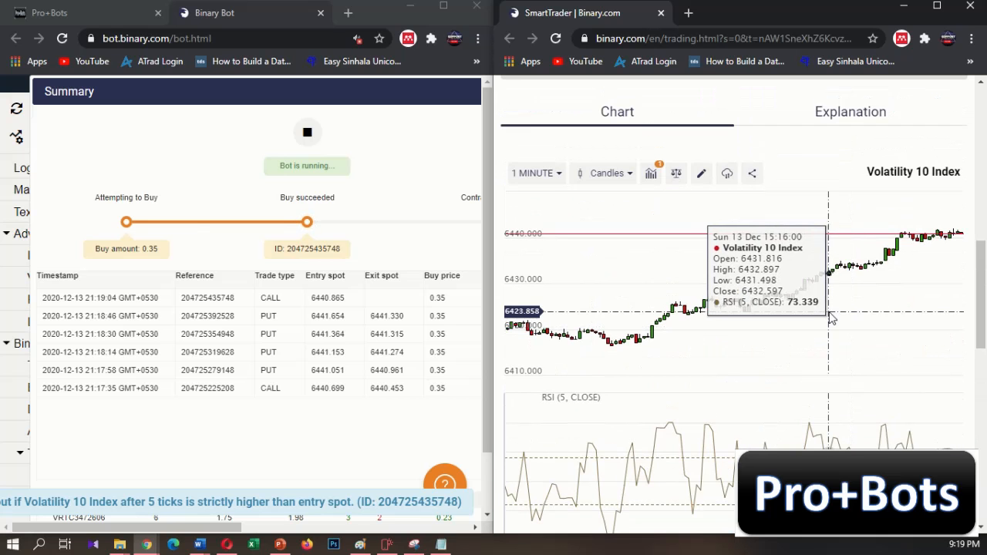
scroll(831, 317, "up", 7)
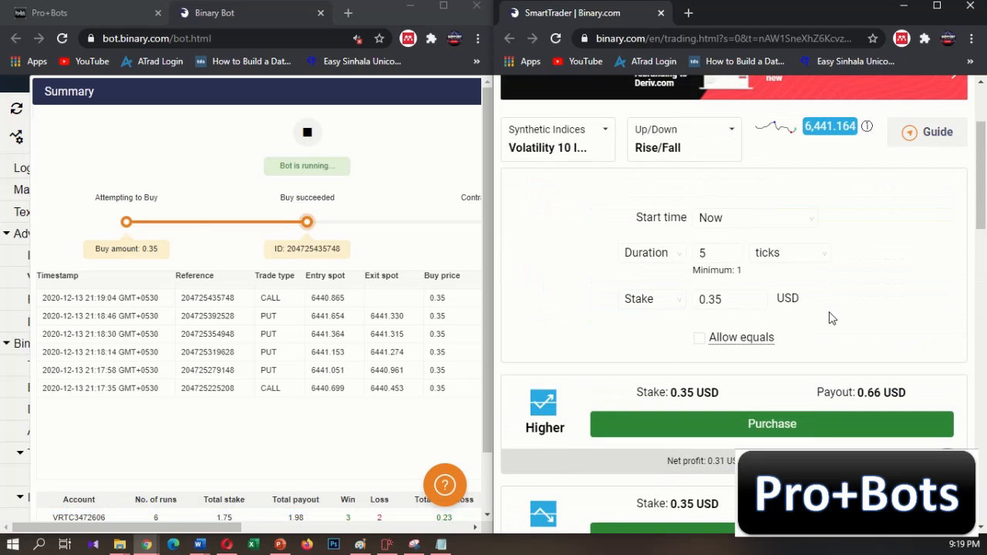
scroll(830, 317, "down", 6)
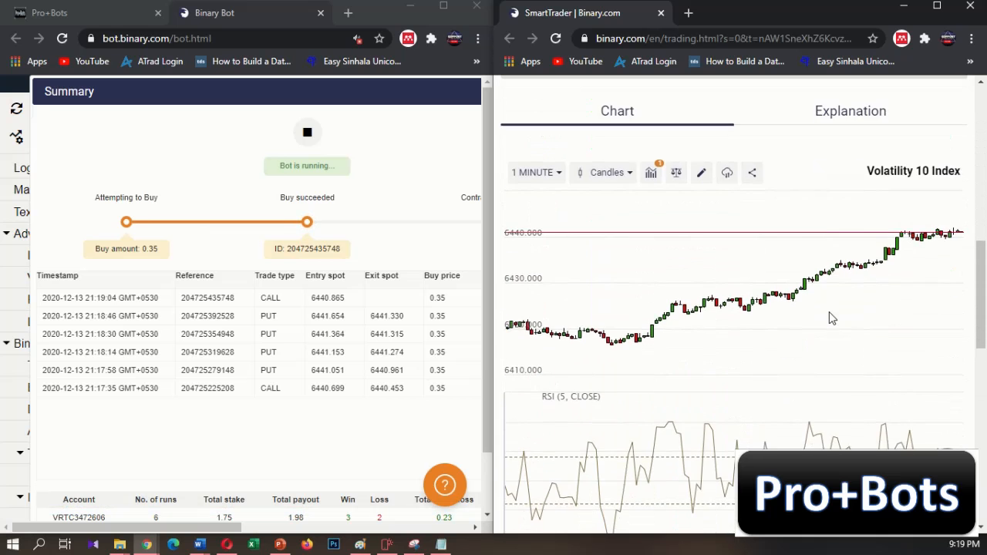
scroll(829, 312, "down", 2)
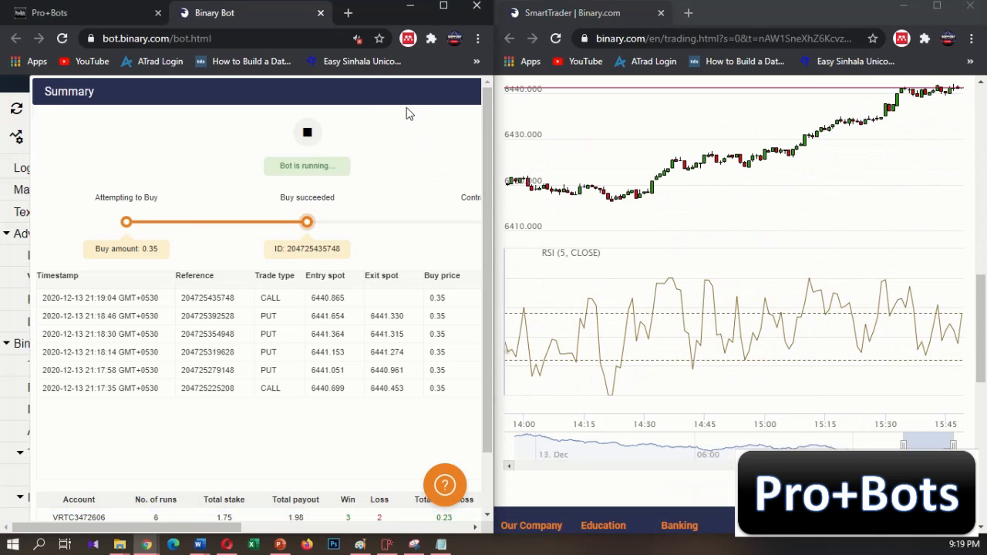
Widen the Binary Bot window and close its trade Summary to examine the RSI purchase conditions in the workspace.
left_click_drag(363, 103, 244, 115)
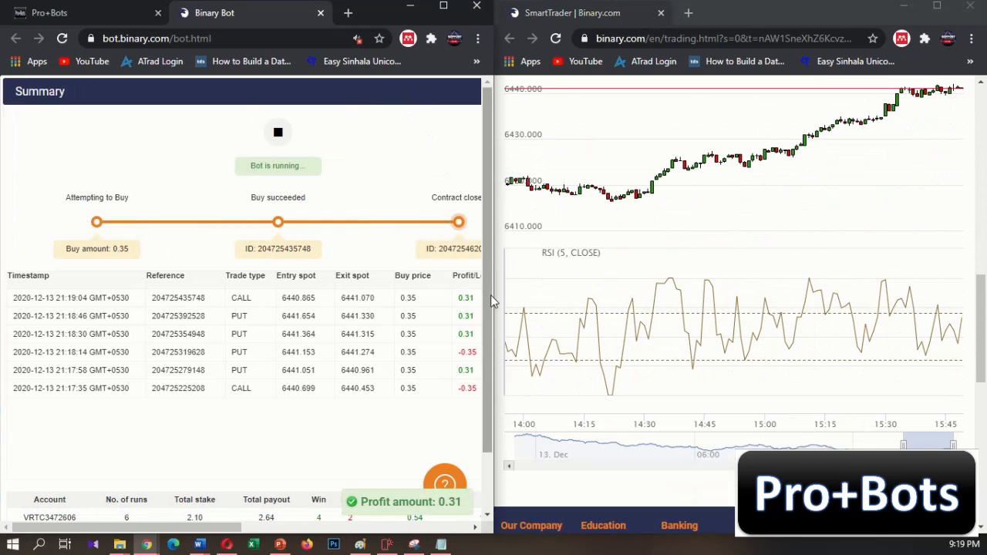
left_click_drag(493, 294, 740, 312)
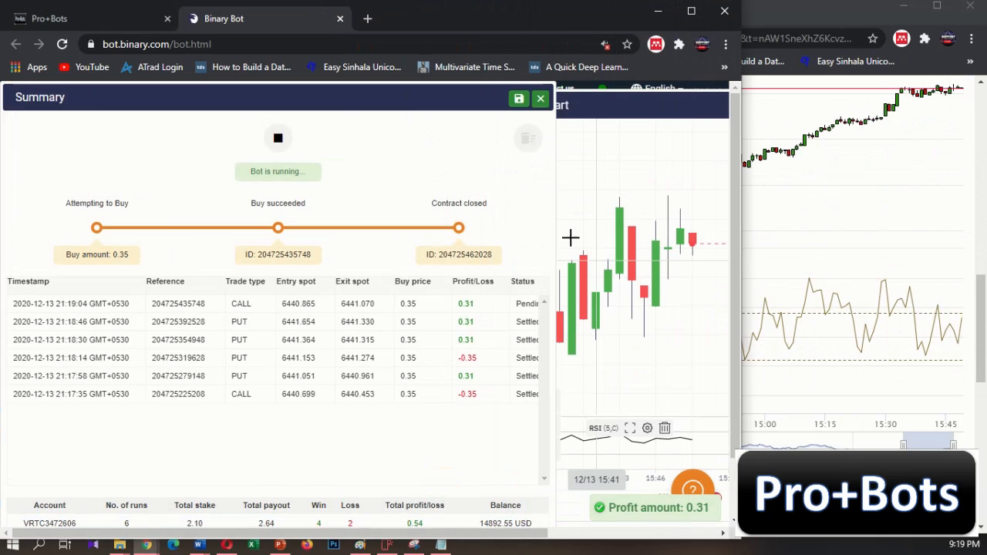
left_click(539, 97)
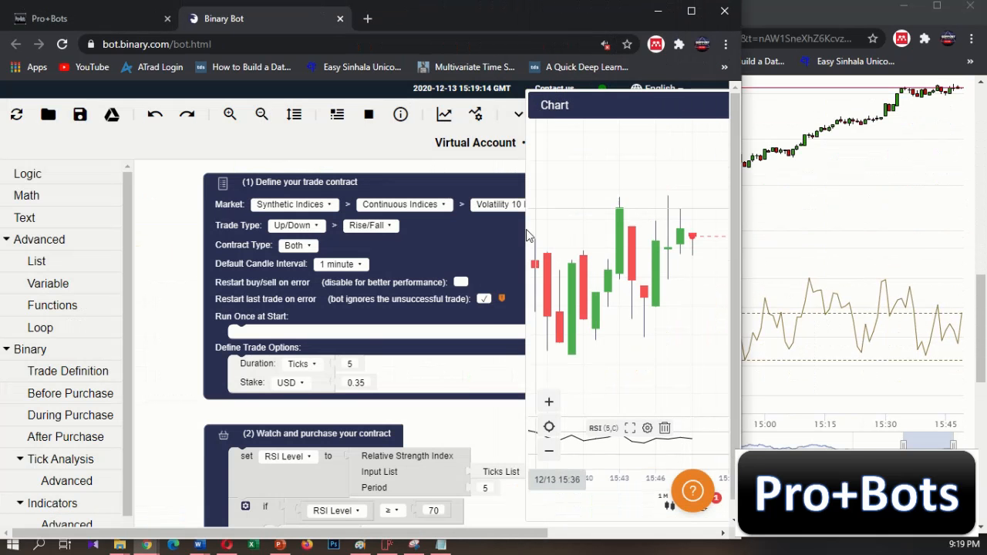
left_click_drag(470, 392, 458, 234)
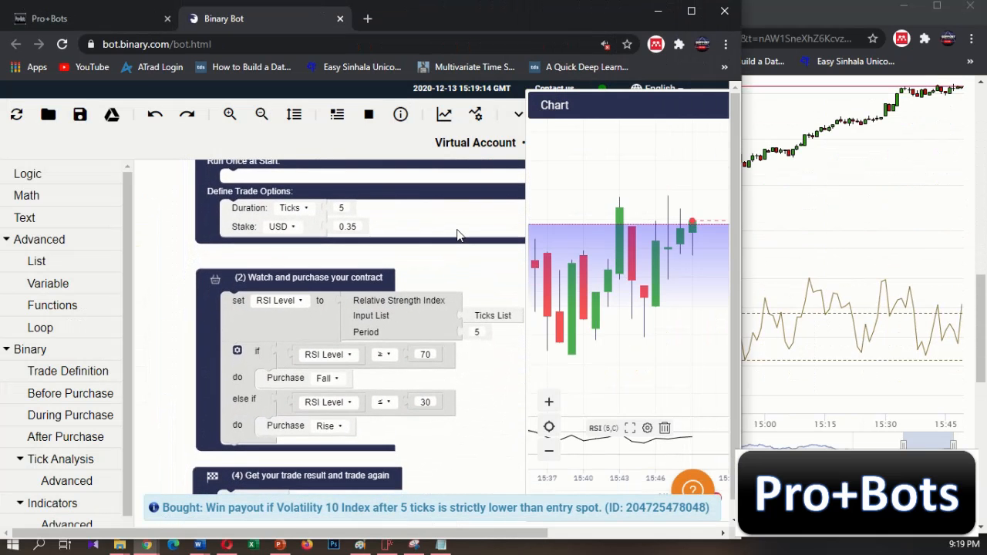
left_click_drag(491, 403, 482, 447)
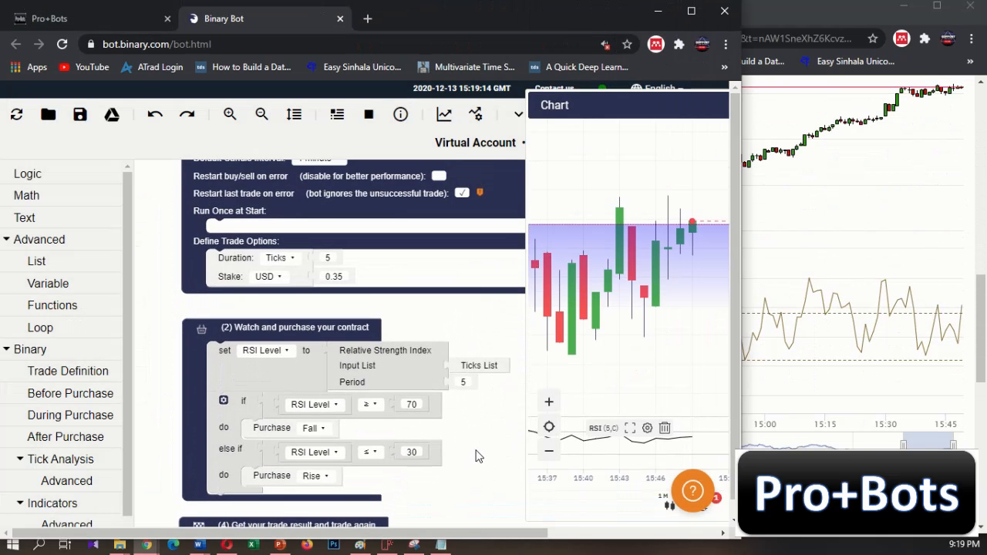
Bring the SmartTrader window forward and narrow it so its RSI chart sits beside the bot's purchase conditions.
left_click(826, 307)
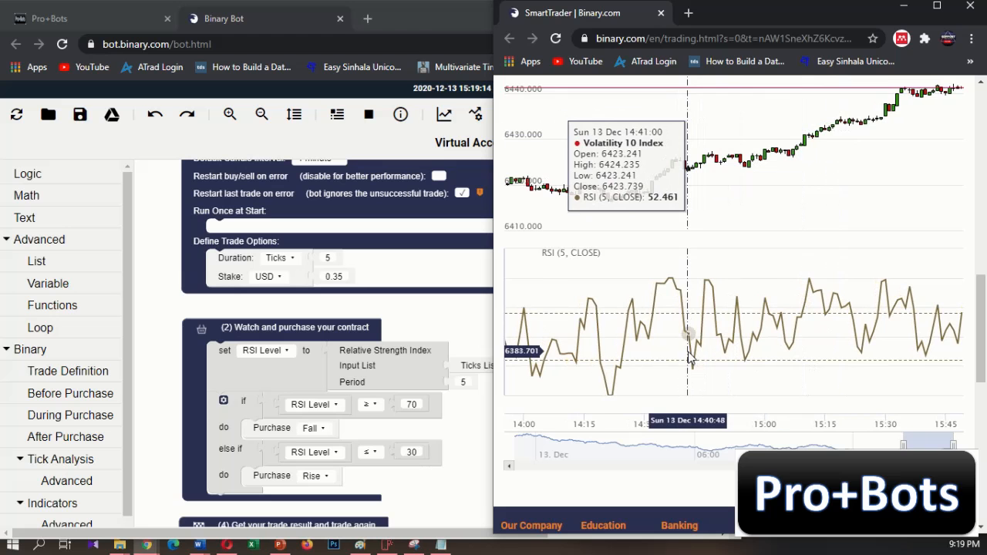
left_click_drag(497, 294, 393, 290)
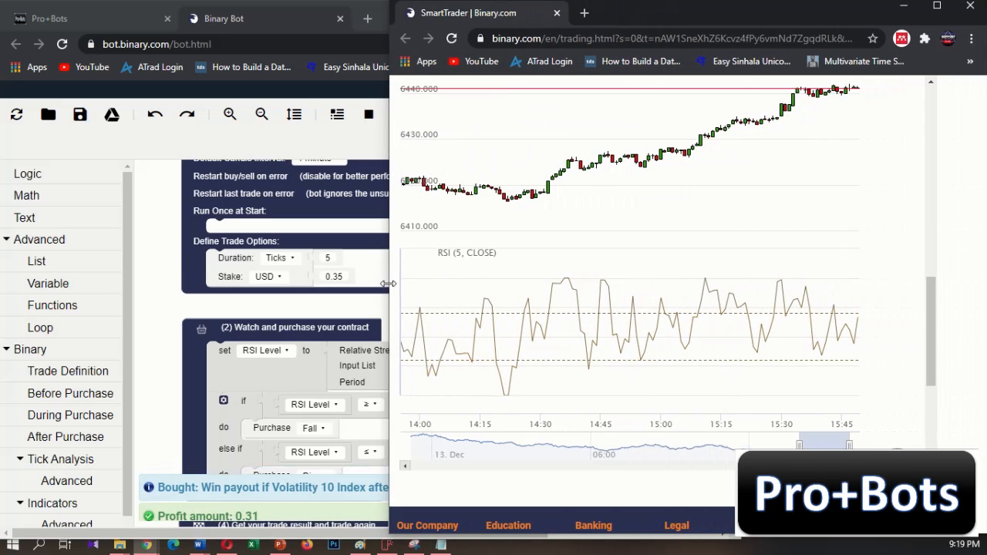
left_click_drag(453, 284, 624, 289)
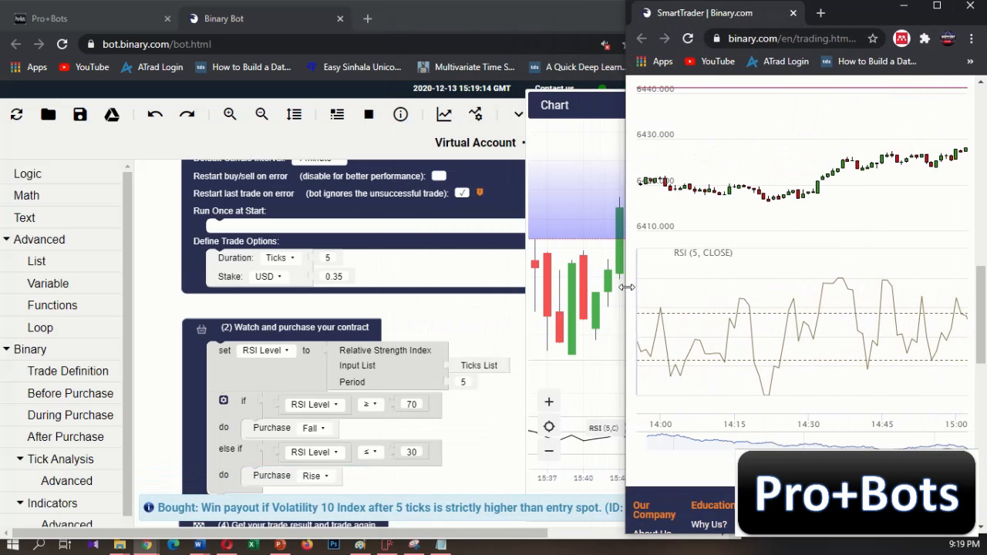
Return to the Binary Bot window, bring the whole purchase block into view and maximize the window.
left_click(462, 312)
left_click_drag(410, 306, 460, 261)
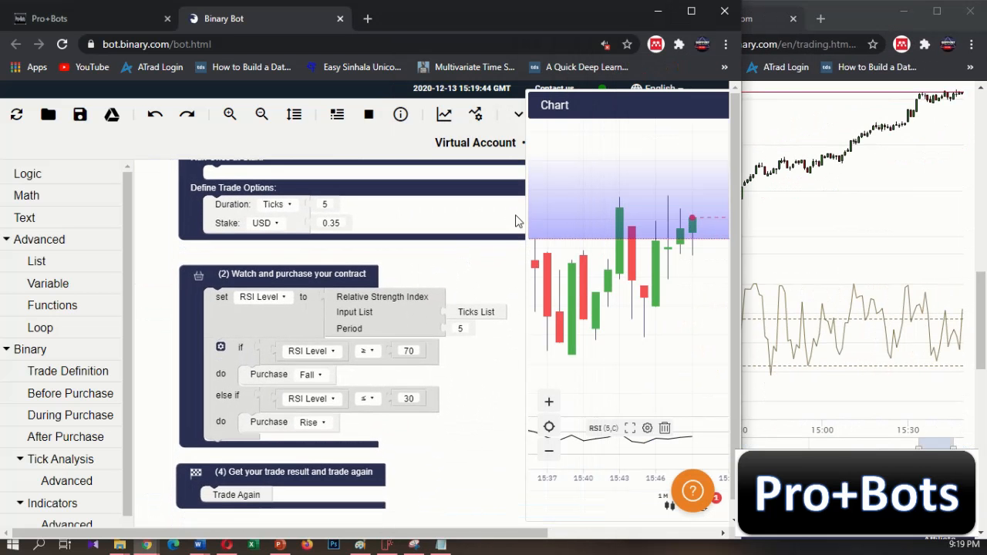
left_click(691, 11)
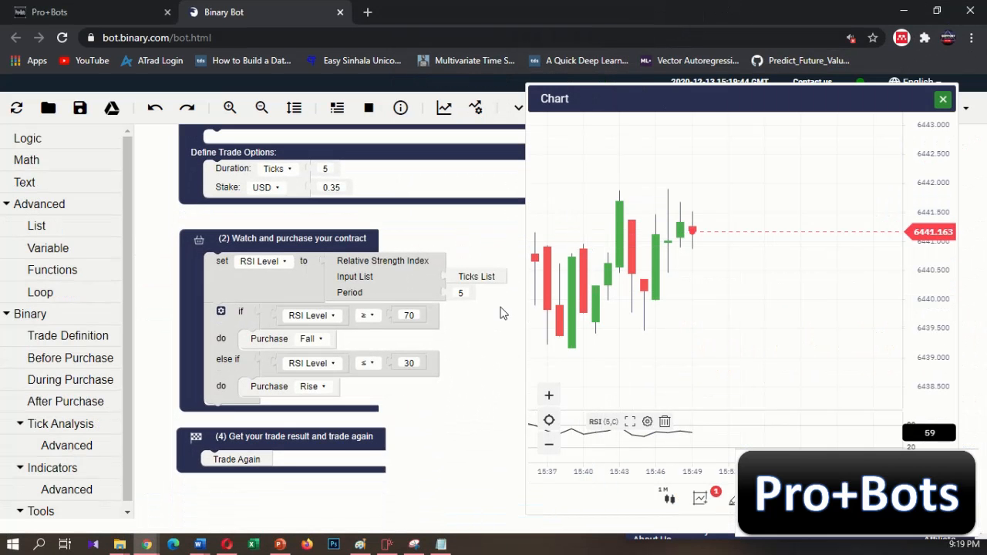
Stop the running bot from its trade Summary, and close the Summary and Chart windows to uncover the workspace.
left_click(337, 107)
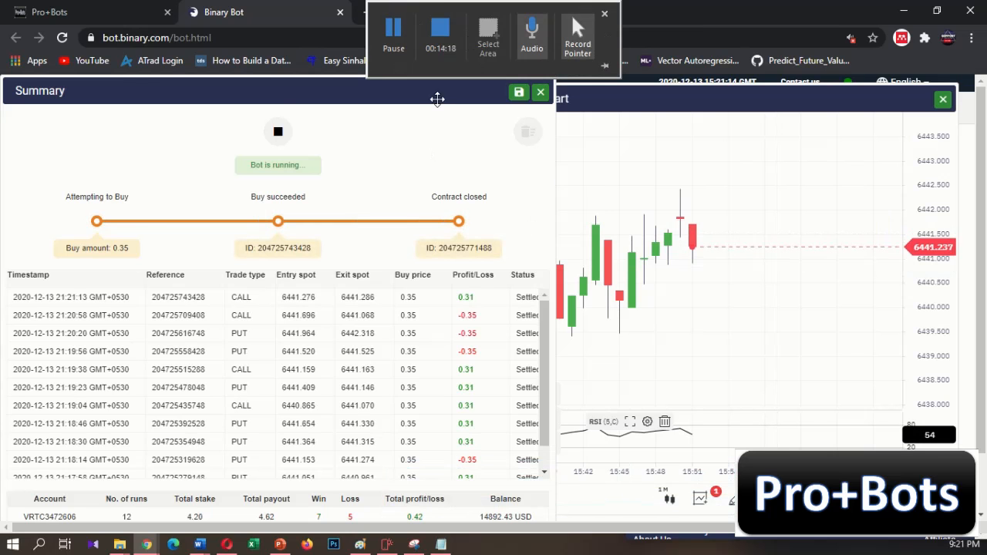
left_click(278, 132)
left_click(540, 92)
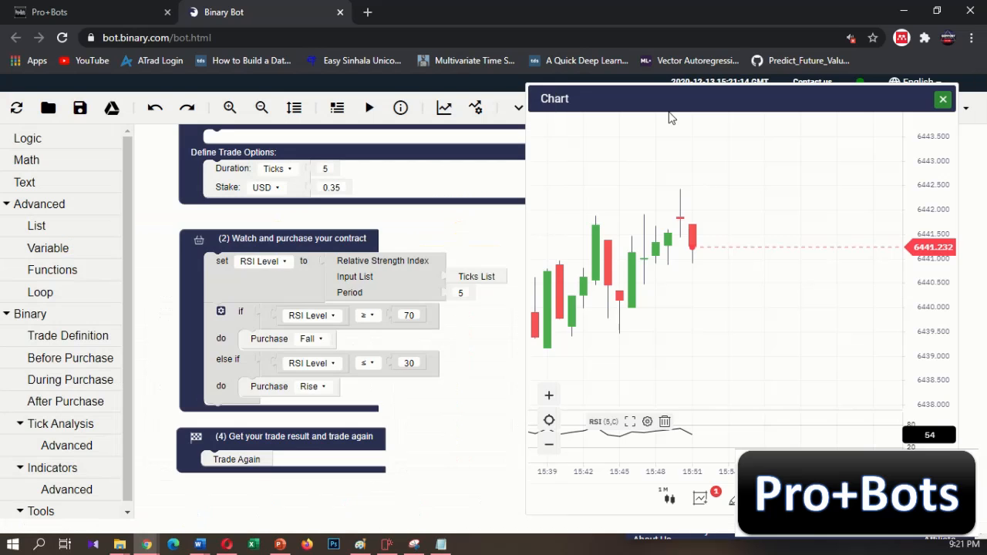
left_click(942, 99)
left_click_drag(592, 262, 623, 398)
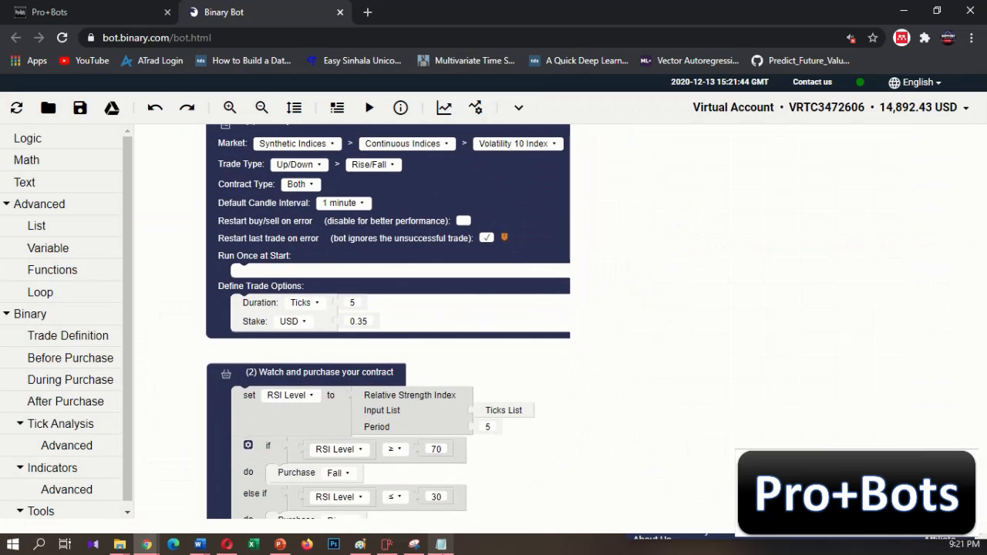
Switch to the Notepad strategy notes and add the line "Next Video- How to add martingale" below the RSI rules.
key("alt+Tab")
key("Return")
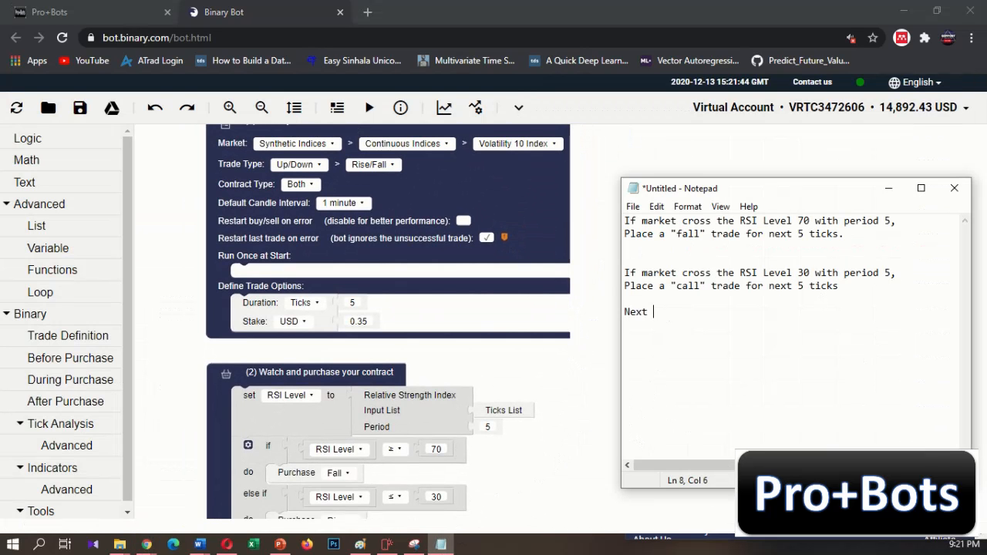
type("Next Video- How to add mar")
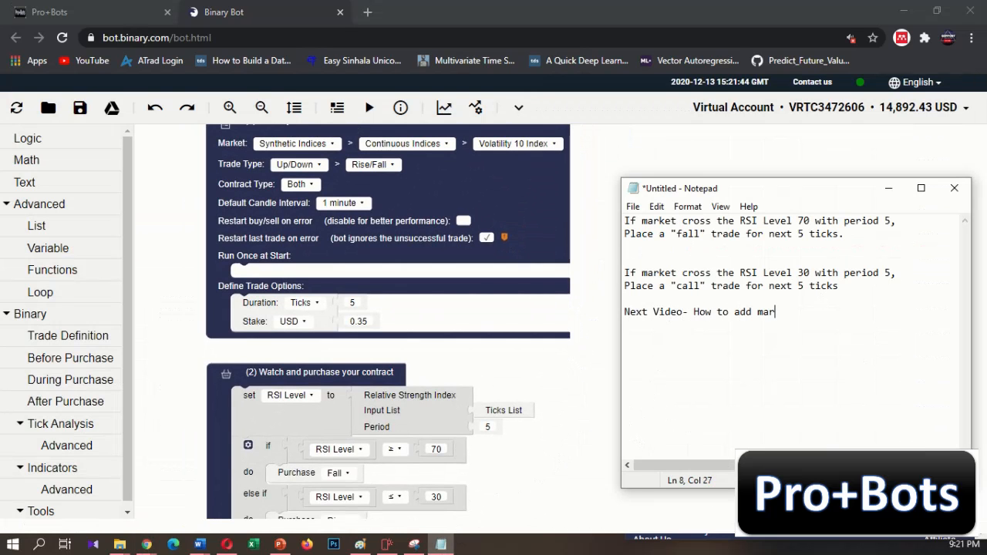
type("tingale")
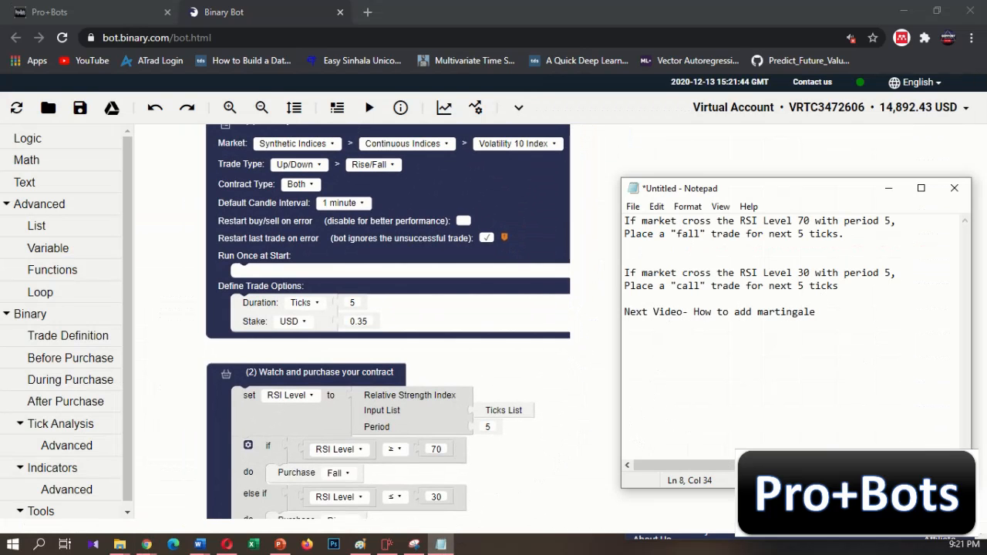